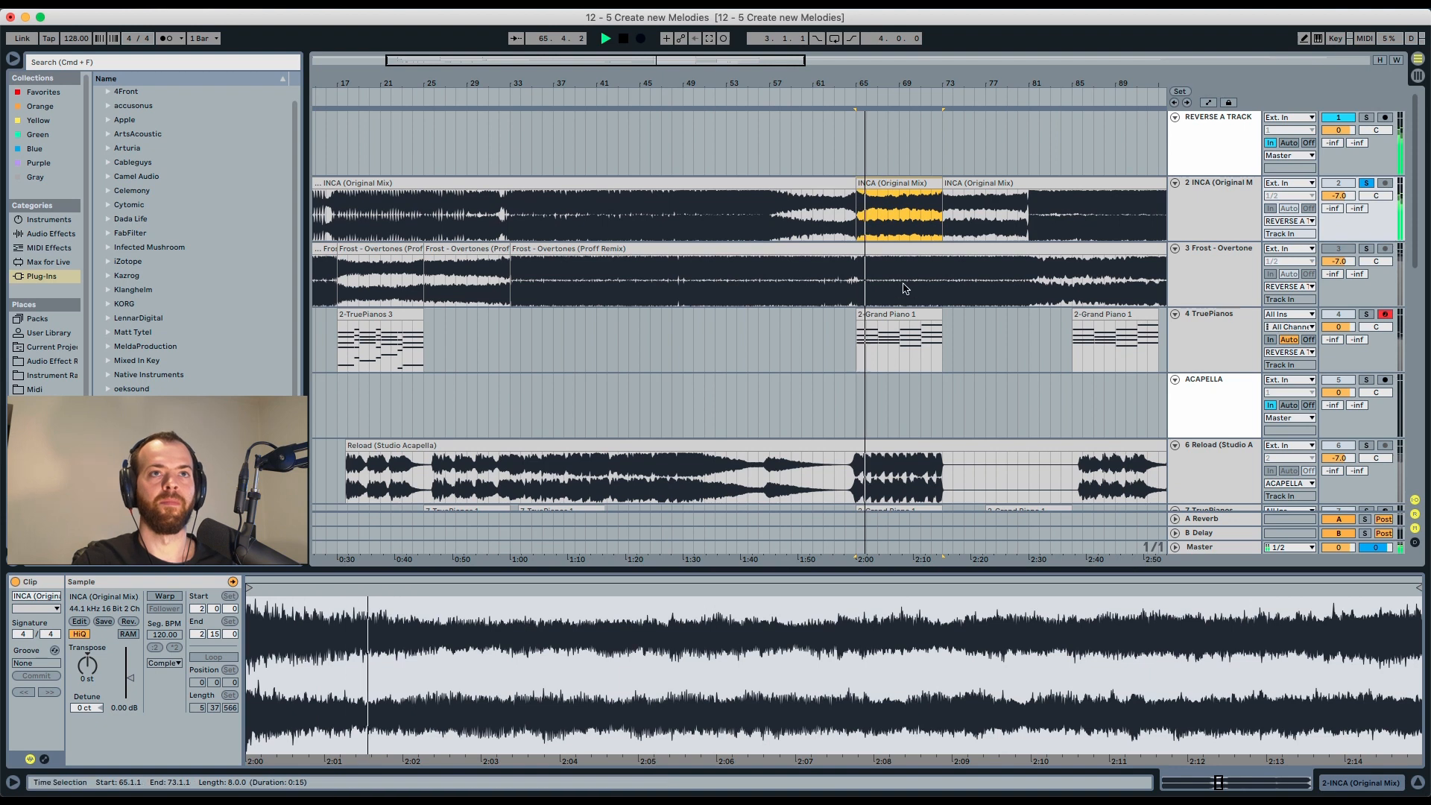
Move the 2-Grand Piano 1 clip to bar 73, then solo the INCA track and play its reversed clip at bar 65.
{"action": "left_click_drag", "start_coordinate": [903, 322], "coordinate": [984, 315]}
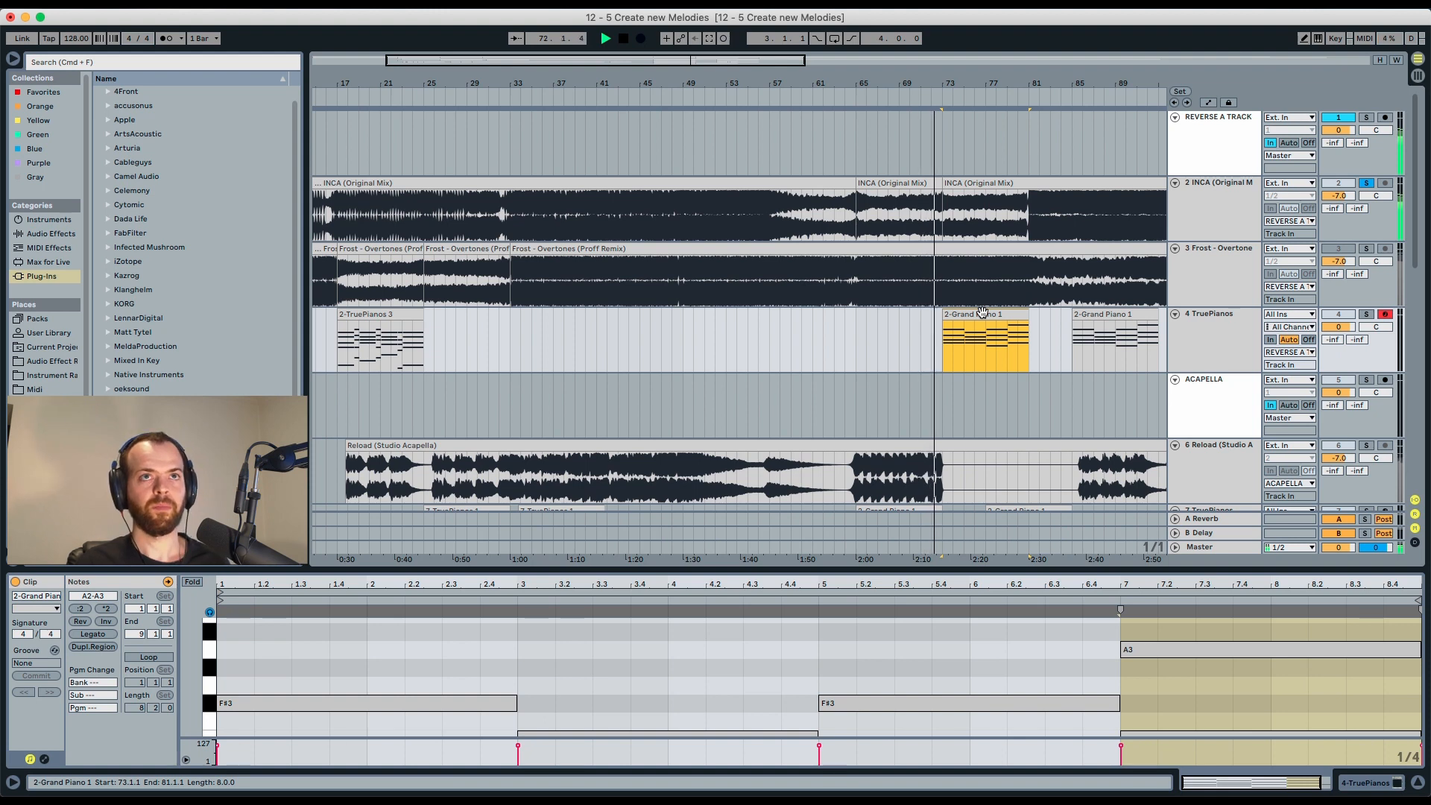
{"action": "left_click", "coordinate": [1365, 184]}
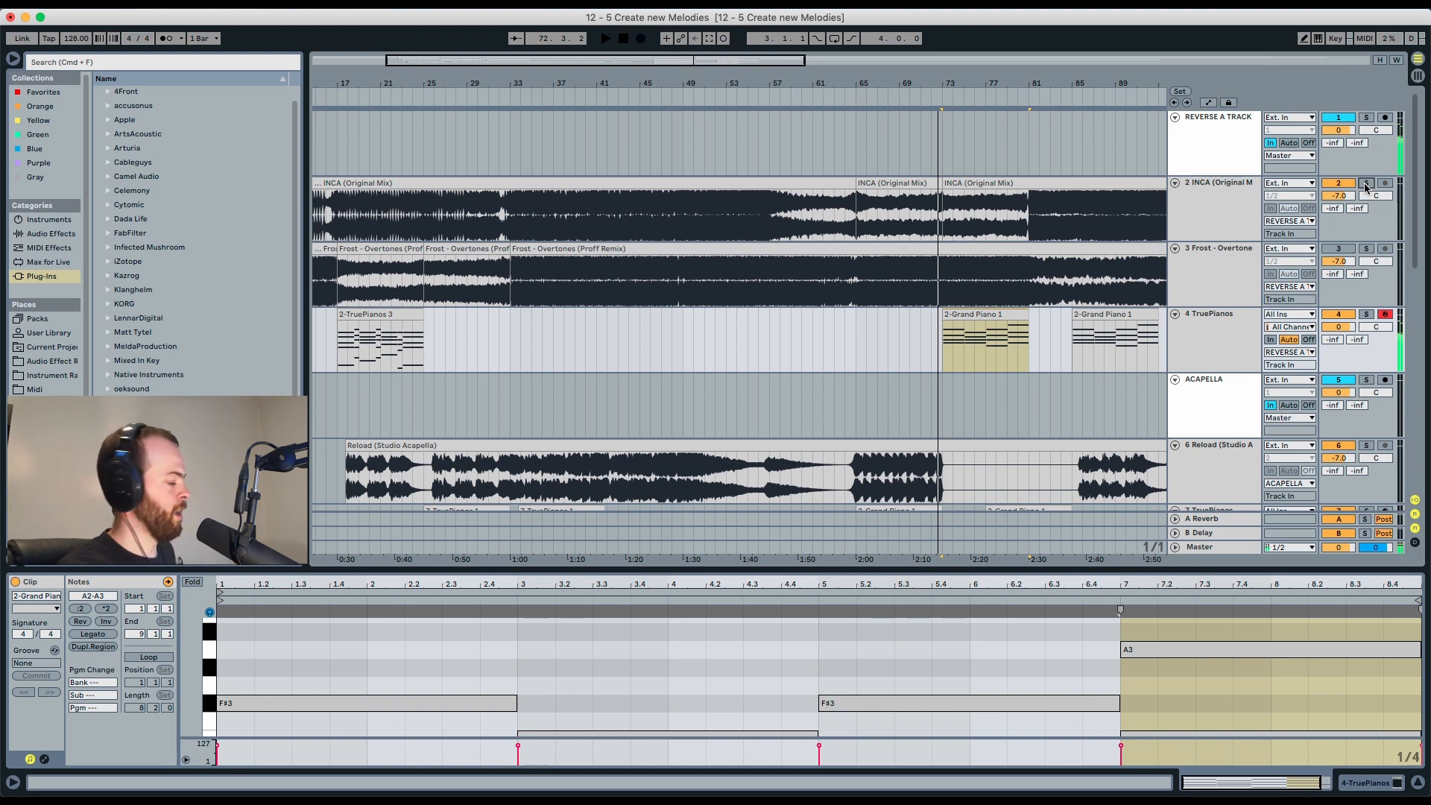
{"action": "left_click", "coordinate": [911, 182]}
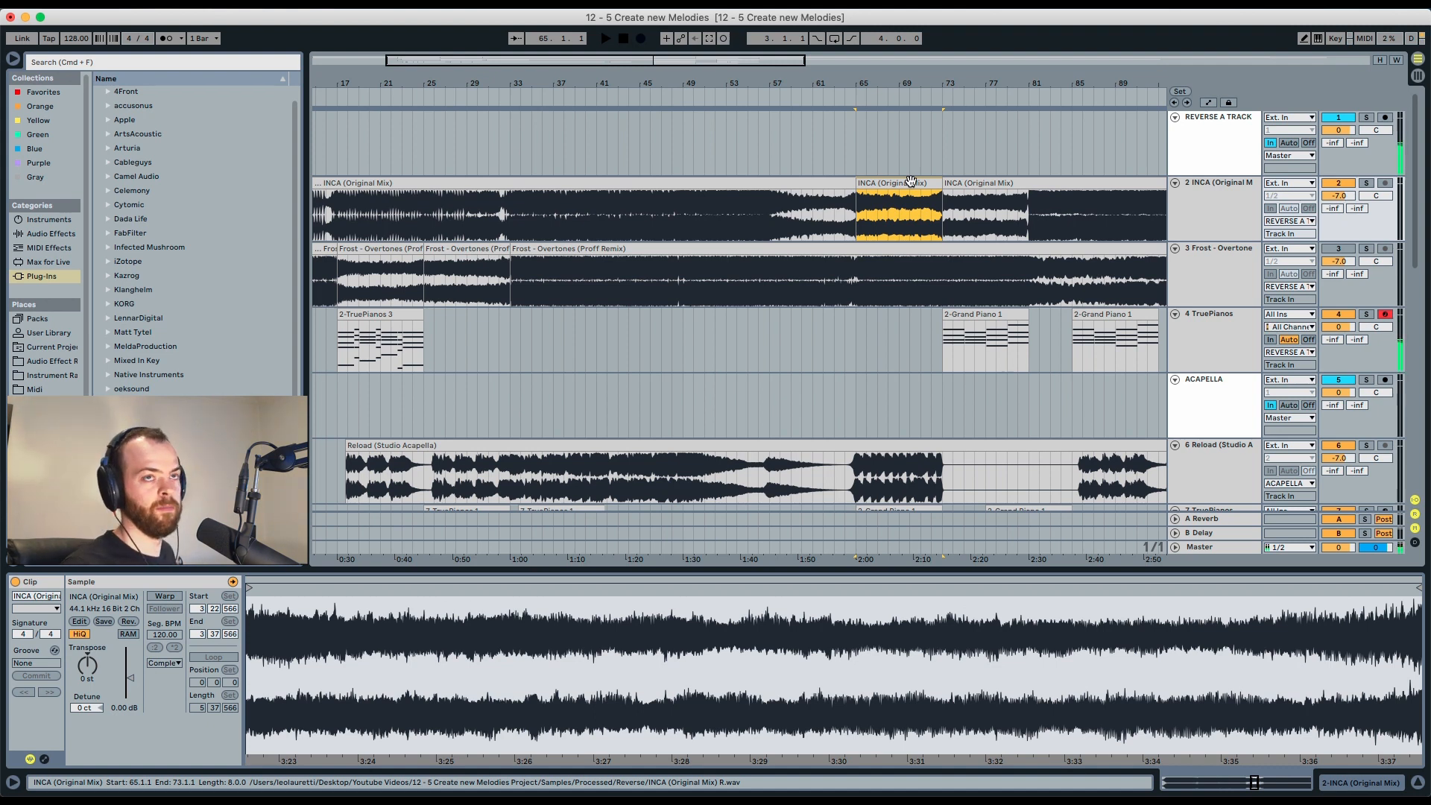
{"action": "key", "text": "space"}
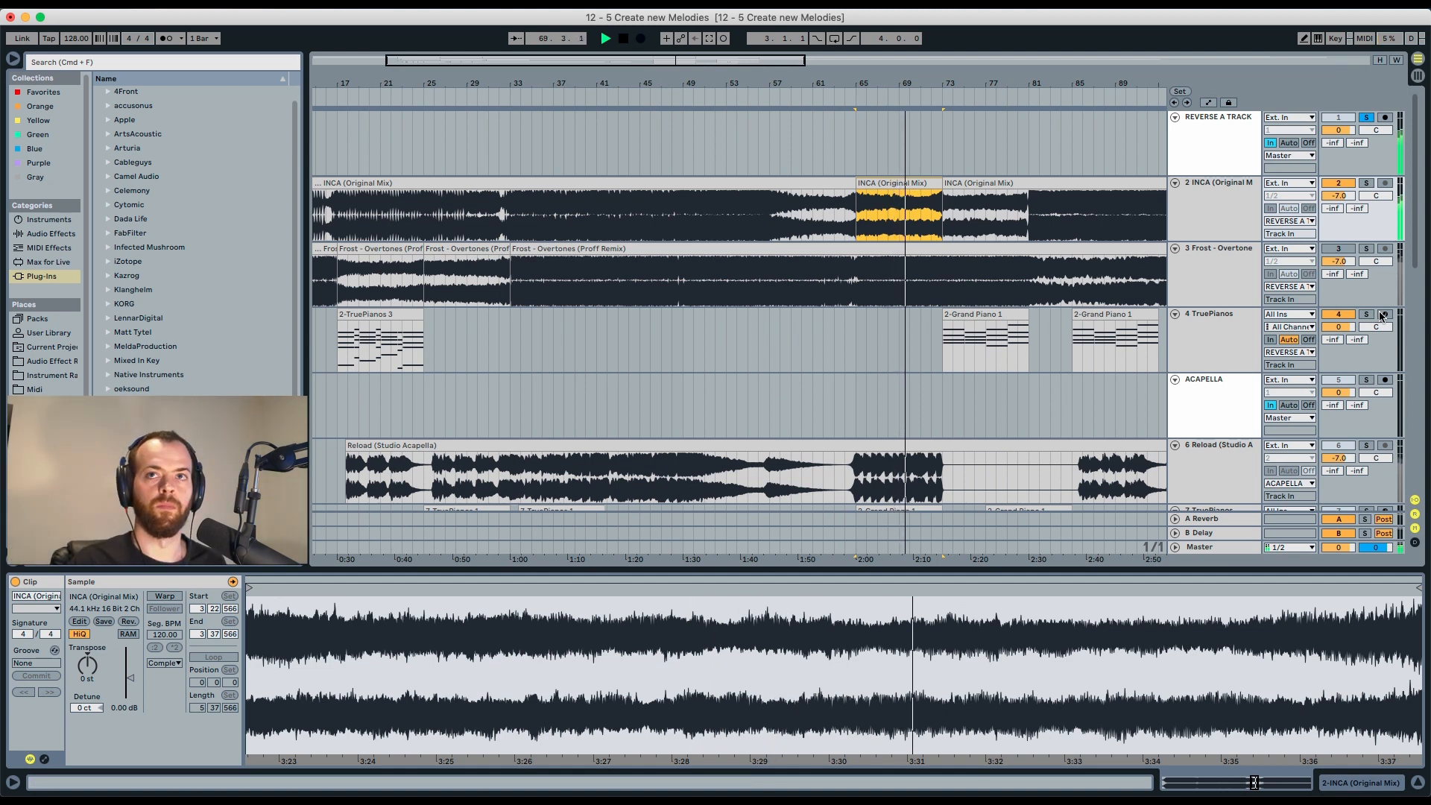
Turn on the metronome.
{"action": "left_click", "coordinate": [1334, 309]}
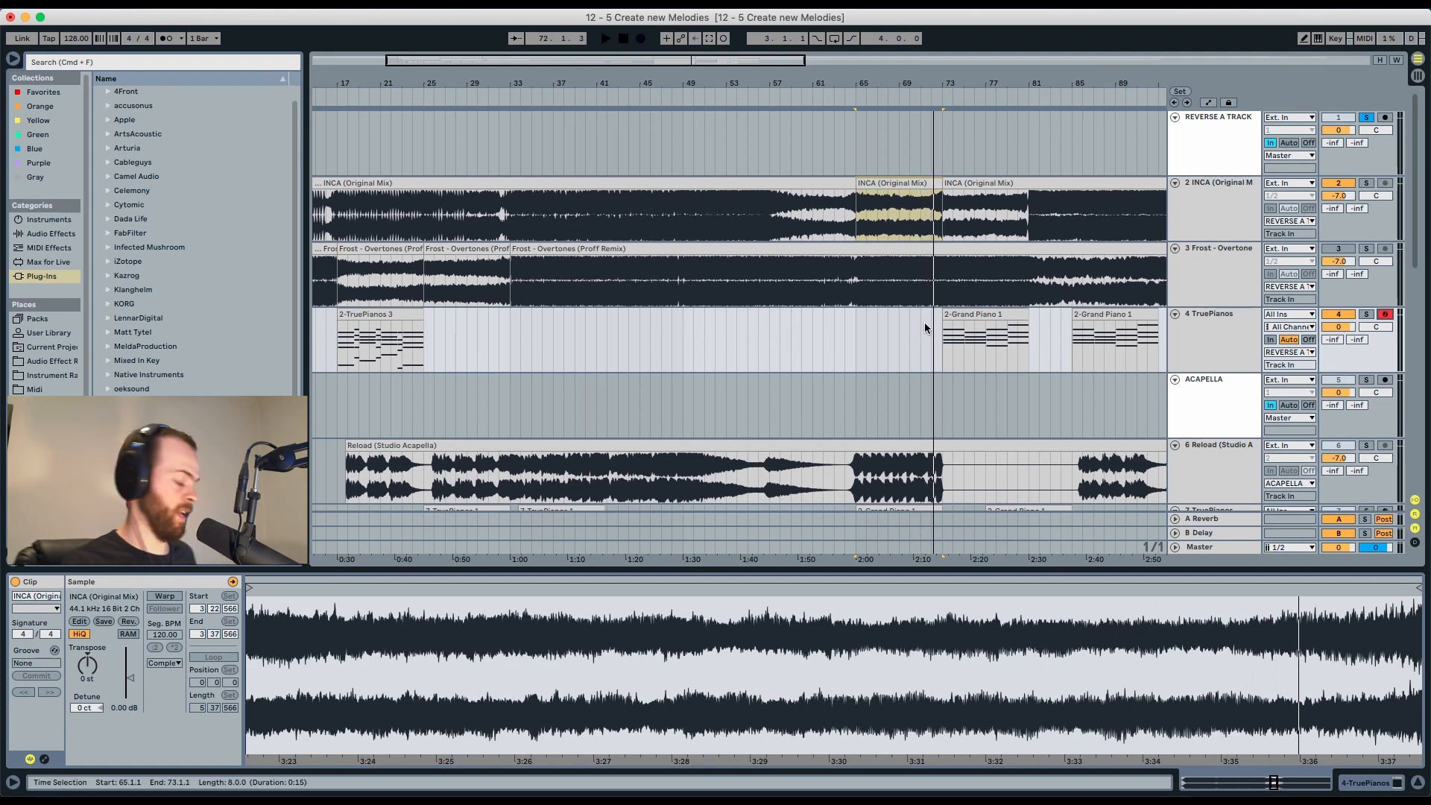
{"action": "left_click", "coordinate": [176, 38]}
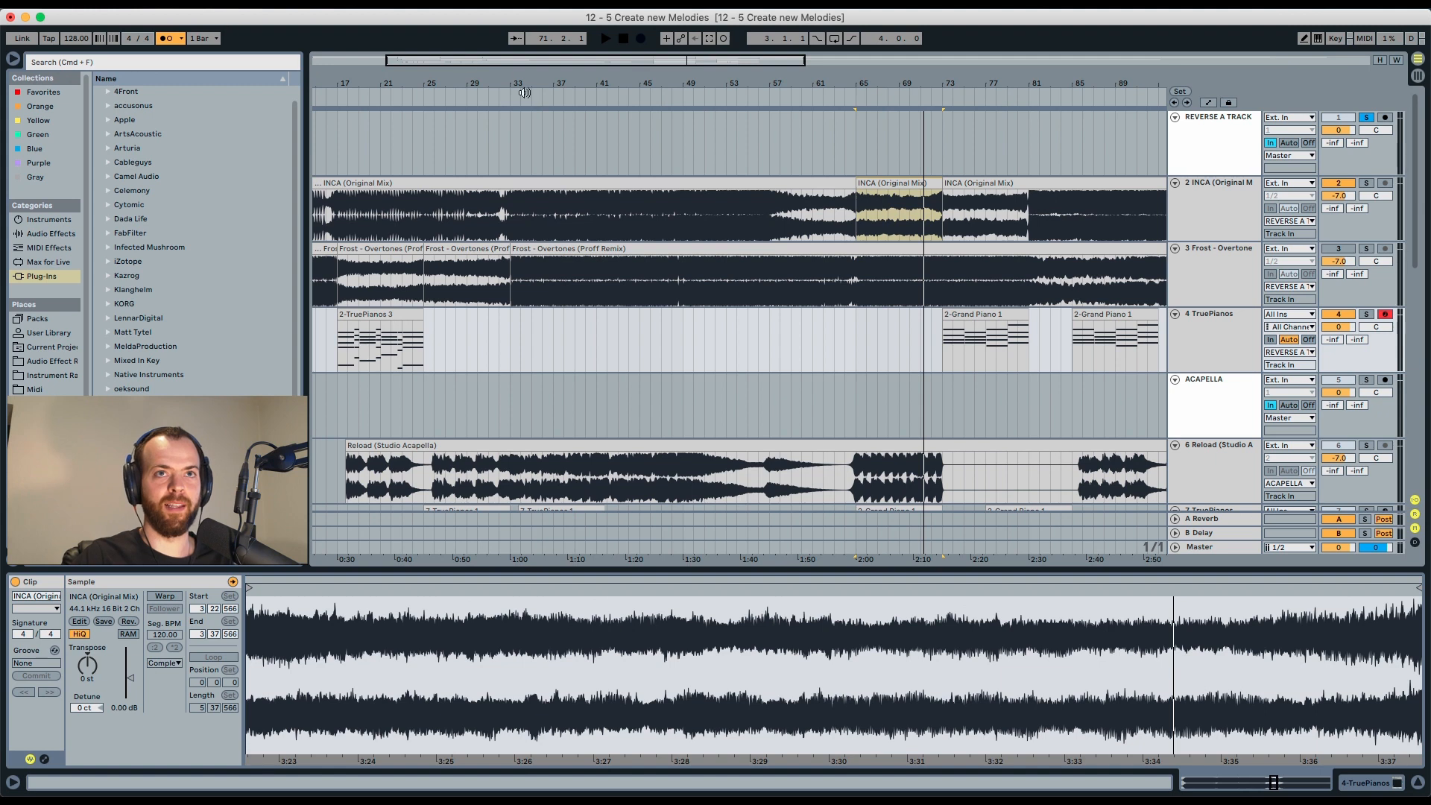
Move the 2-Grand Piano 1 clip back to bar 65, solo the TruePianos track and play it.
{"action": "left_click_drag", "start_coordinate": [960, 316], "coordinate": [876, 316]}
{"action": "key", "text": "space"}
{"action": "left_click", "coordinate": [1365, 313]}
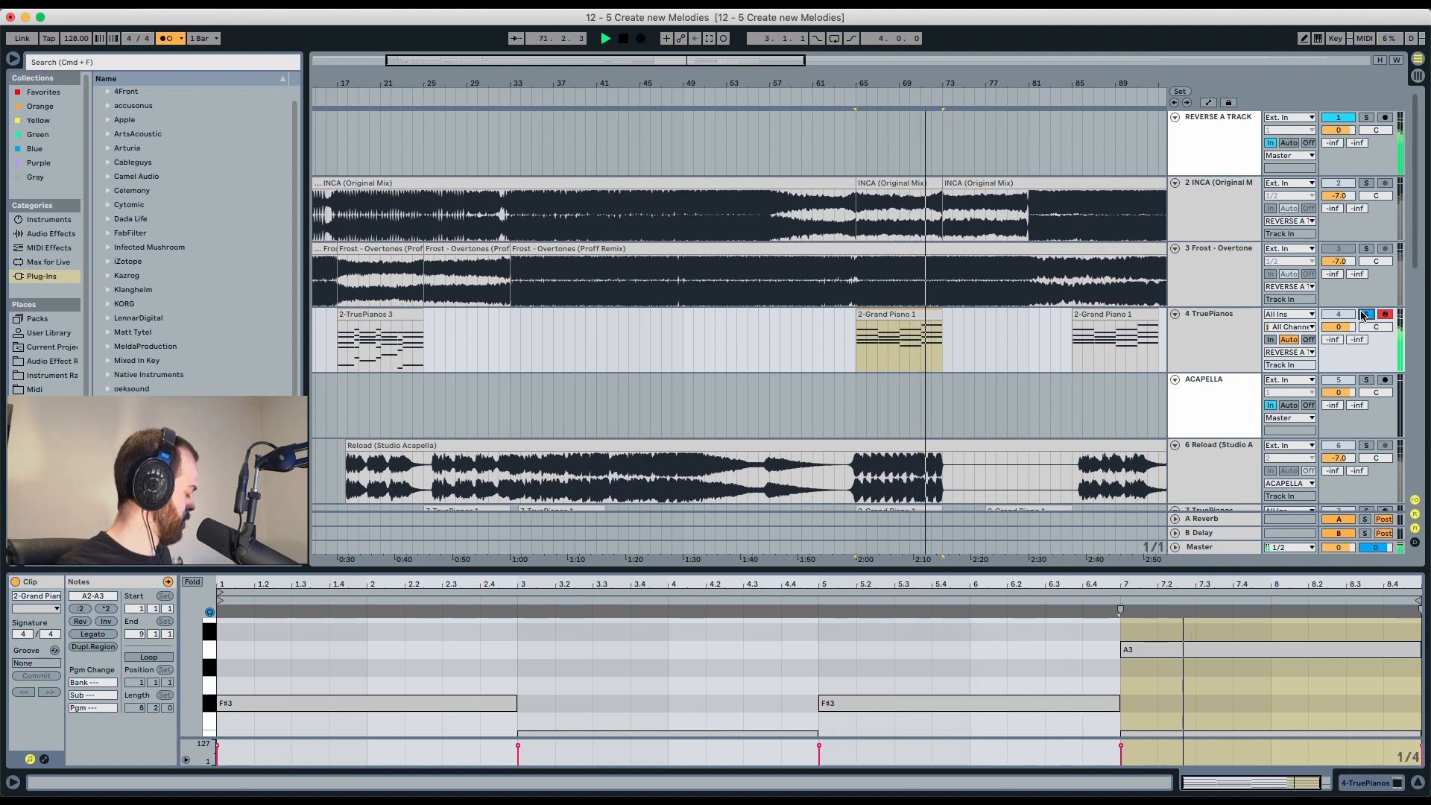
{"action": "key", "text": "space"}
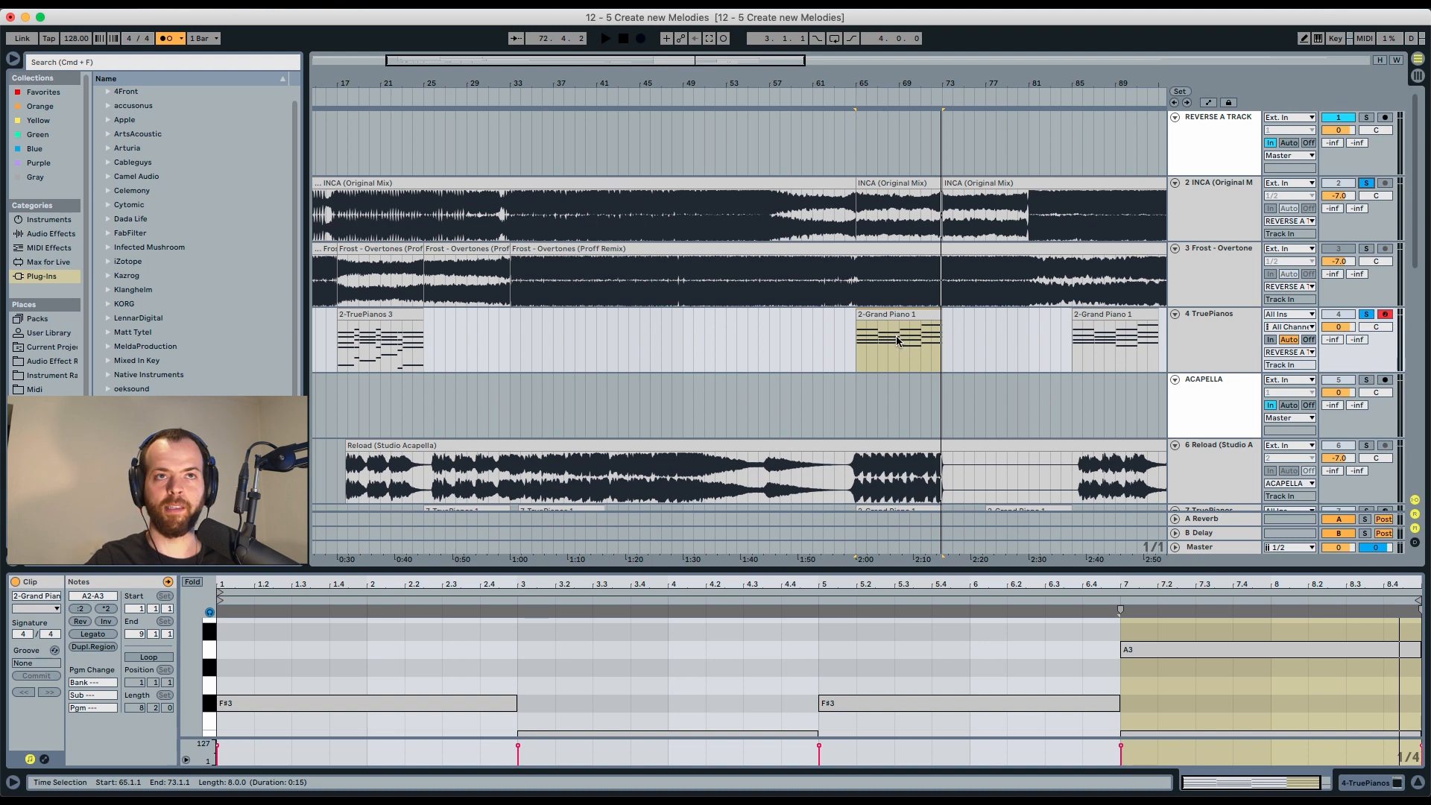
Audition the Grand Piano clip by selecting and playing its first half, then selecting its second half.
{"action": "left_click_drag", "start_coordinate": [897, 340], "coordinate": [859, 343]}
{"action": "key", "text": "space"}
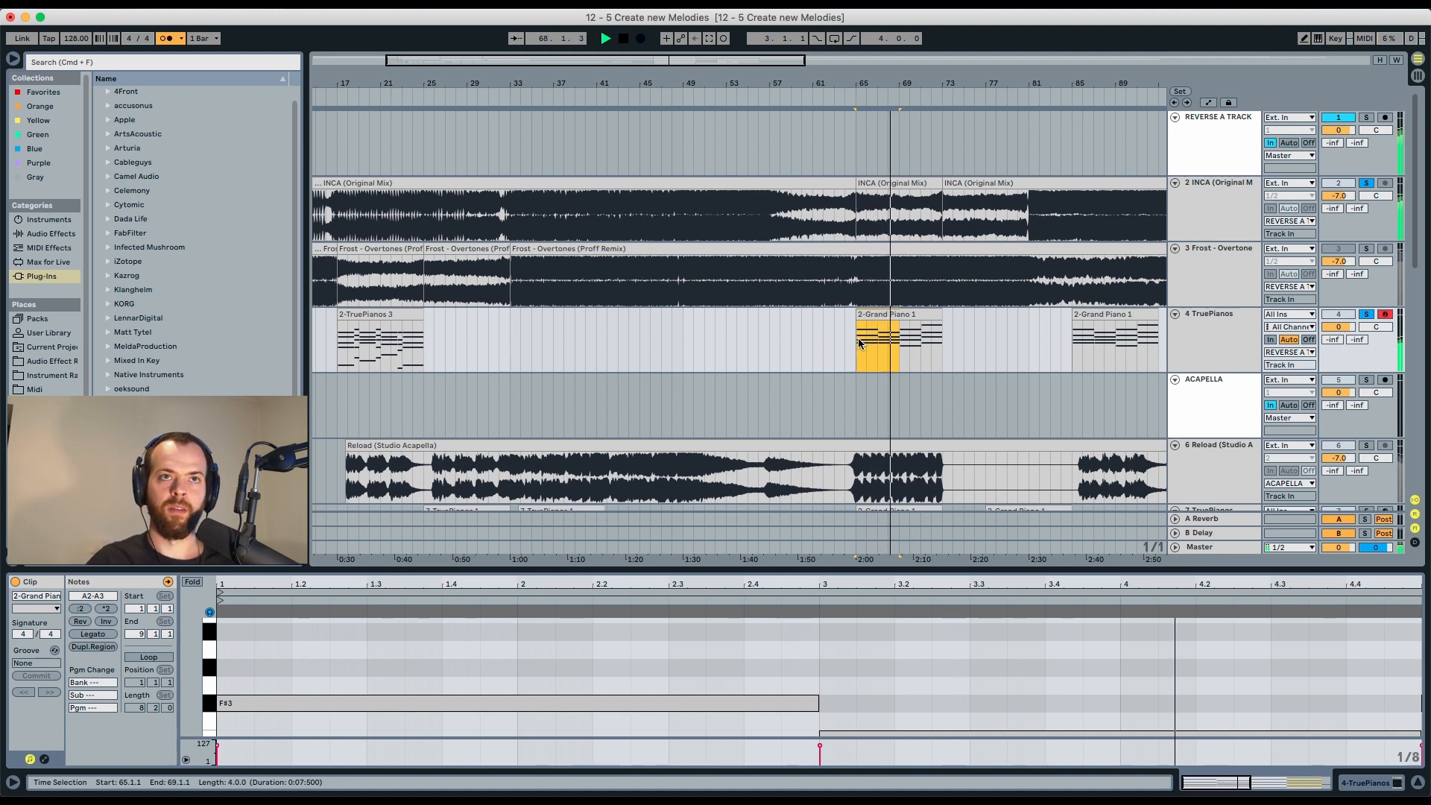
{"action": "key", "text": "space"}
{"action": "left_click_drag", "start_coordinate": [903, 344], "coordinate": [941, 346]}
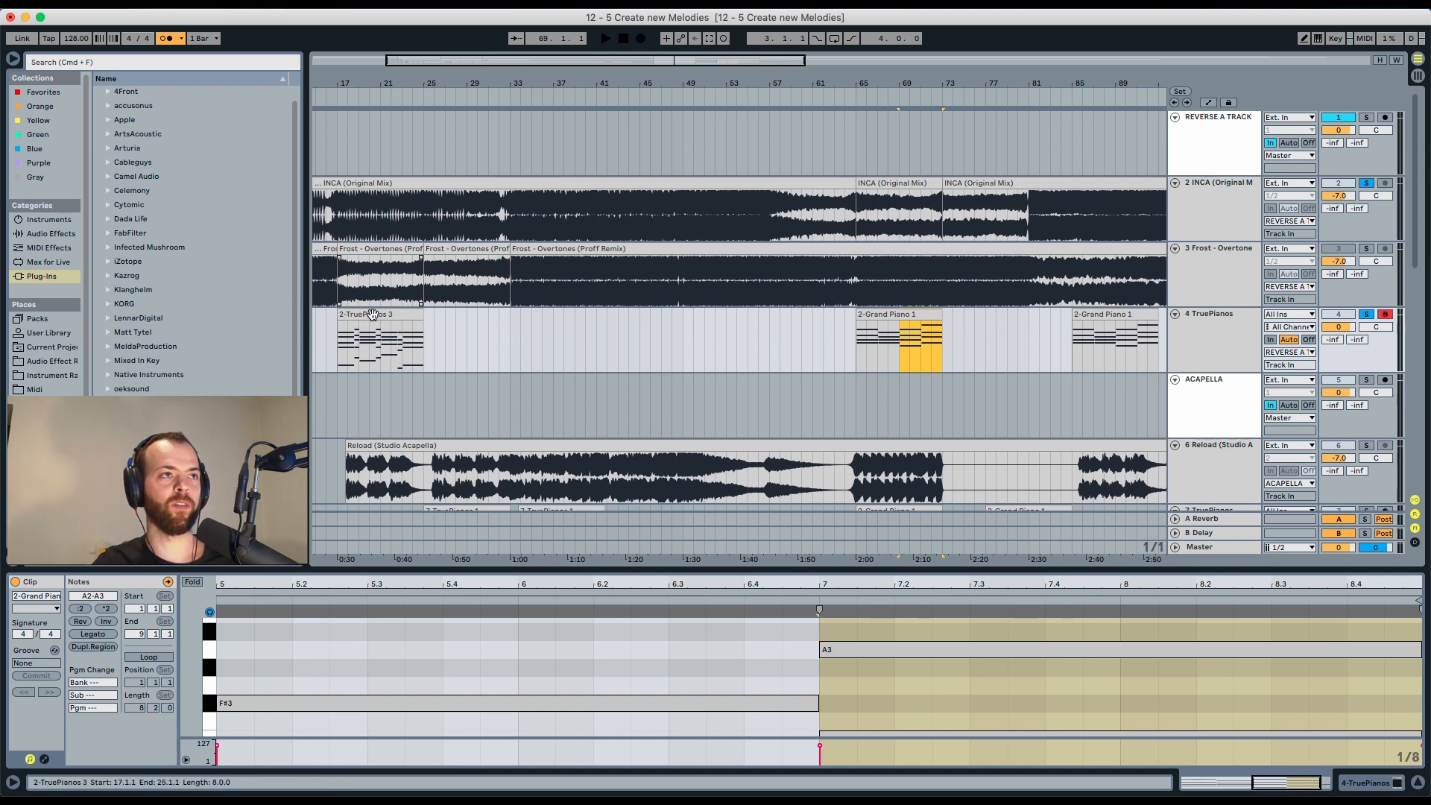
Move the 2-TruePianos 3 clip from bar 17 to bar 25 and play from the Frost clip section at bar 17.
{"action": "left_click_drag", "start_coordinate": [372, 315], "coordinate": [459, 317]}
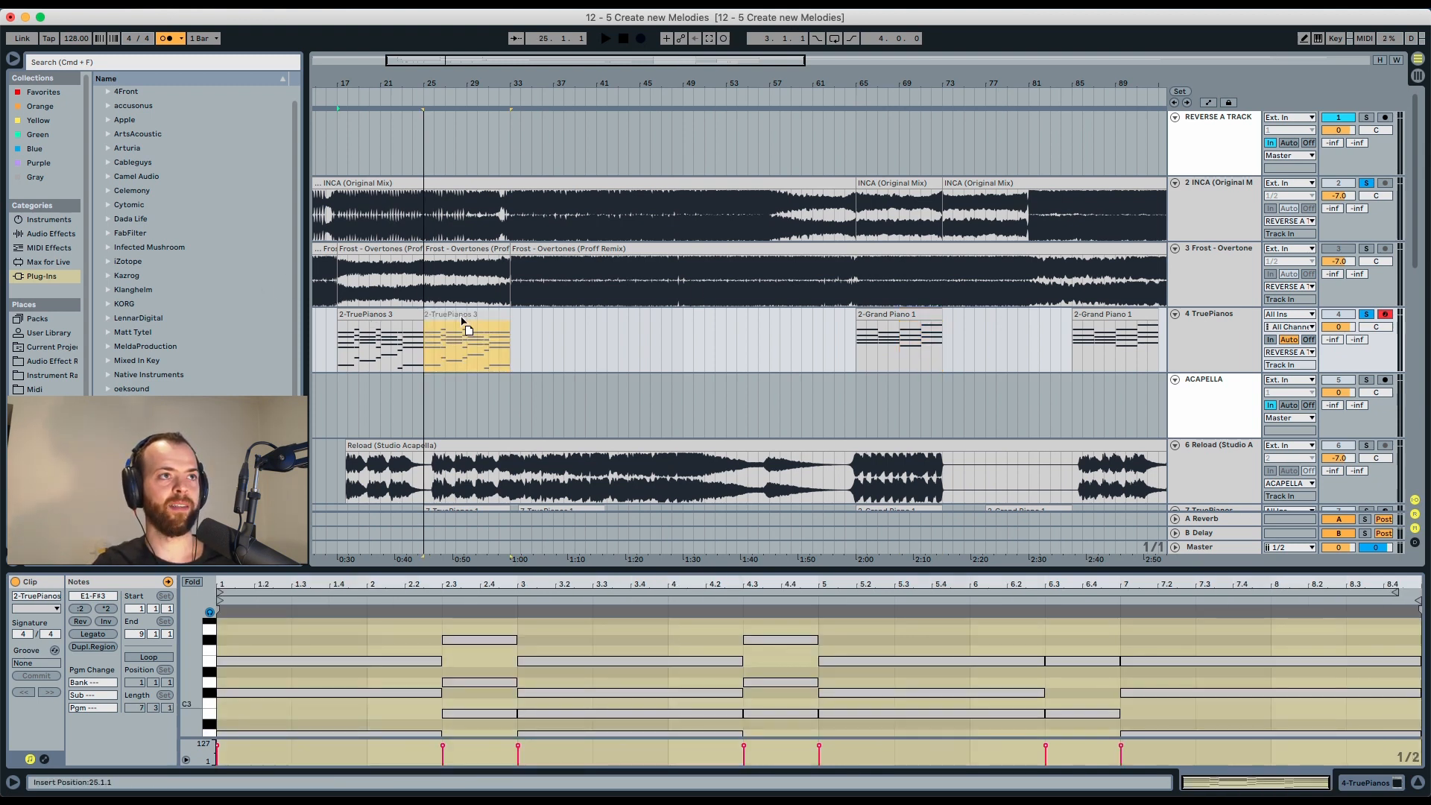
{"action": "left_click", "coordinate": [380, 248]}
{"action": "key", "text": "space"}
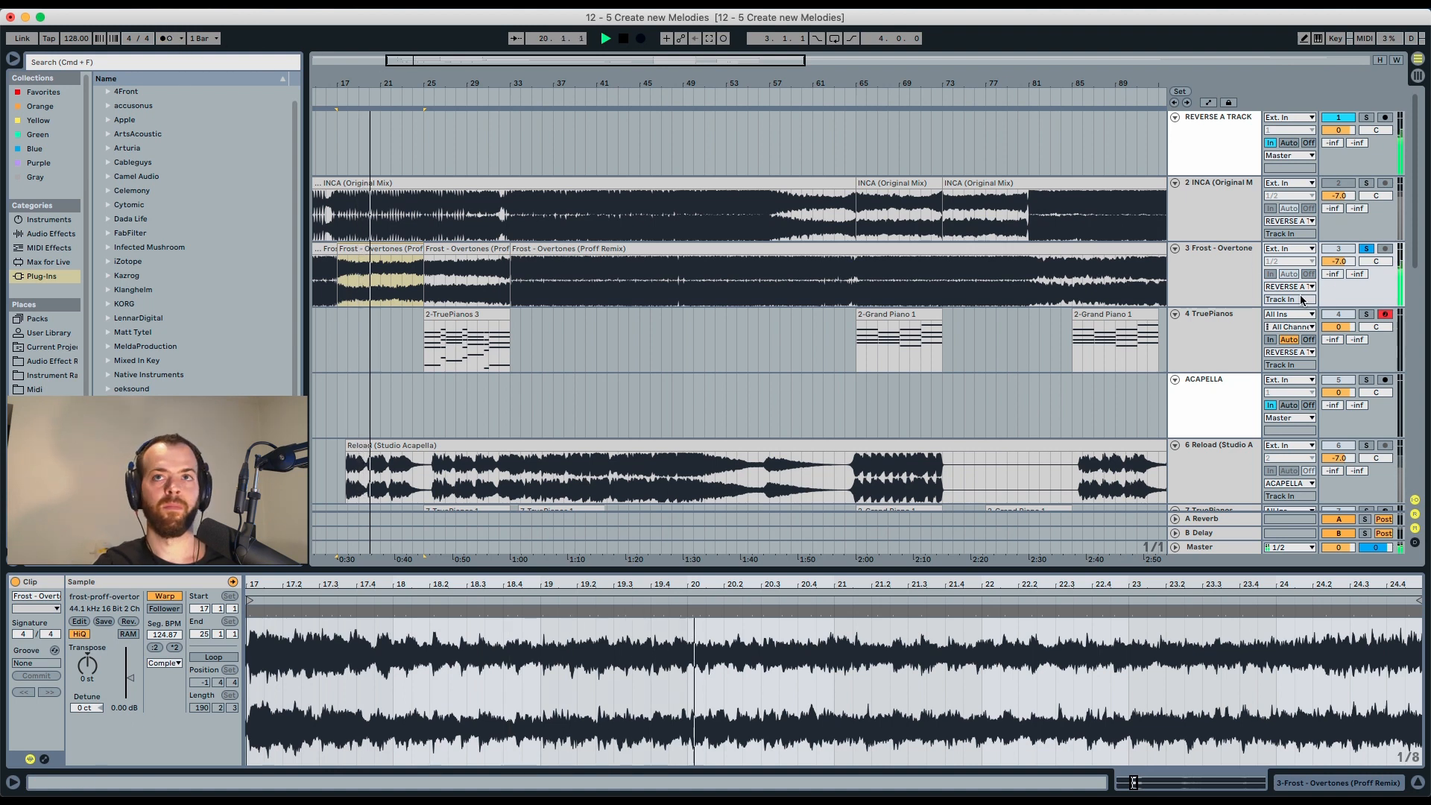
Reverse the Frost – Overtones clip section between bars 17 and 25 and play it back.
{"action": "left_click", "coordinate": [1363, 316], "text": "super"}
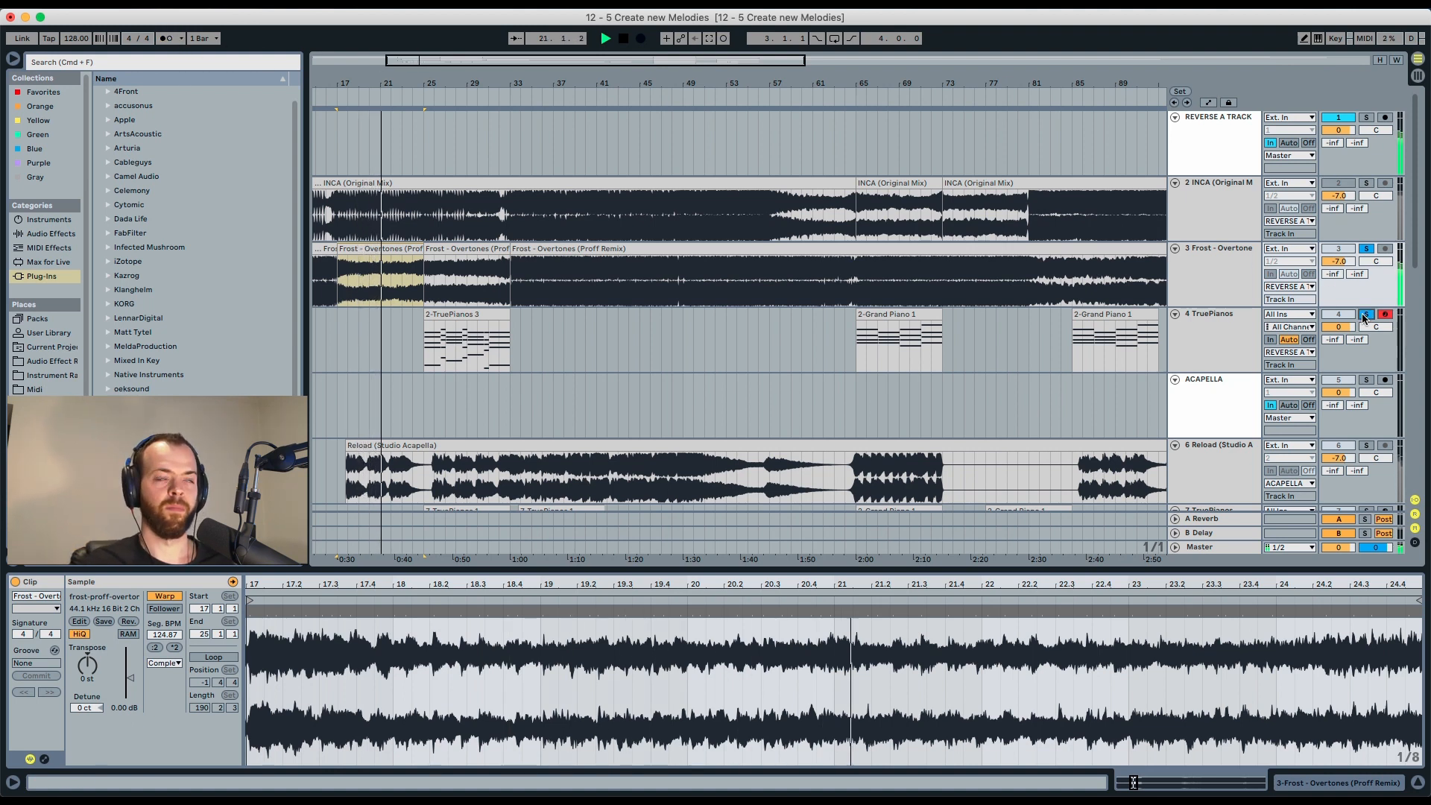
{"action": "left_click", "coordinate": [1366, 117]}
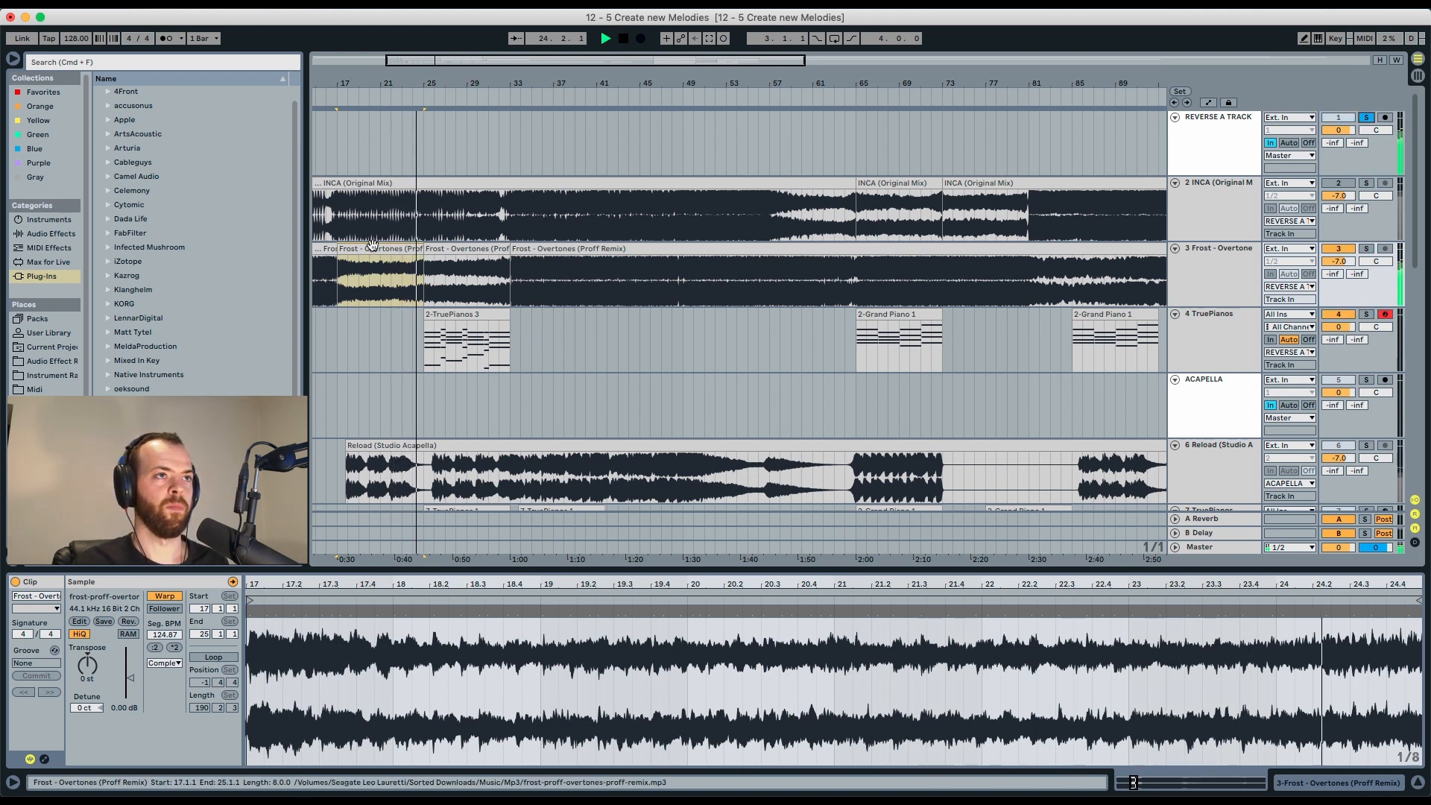
{"action": "key", "text": "r"}
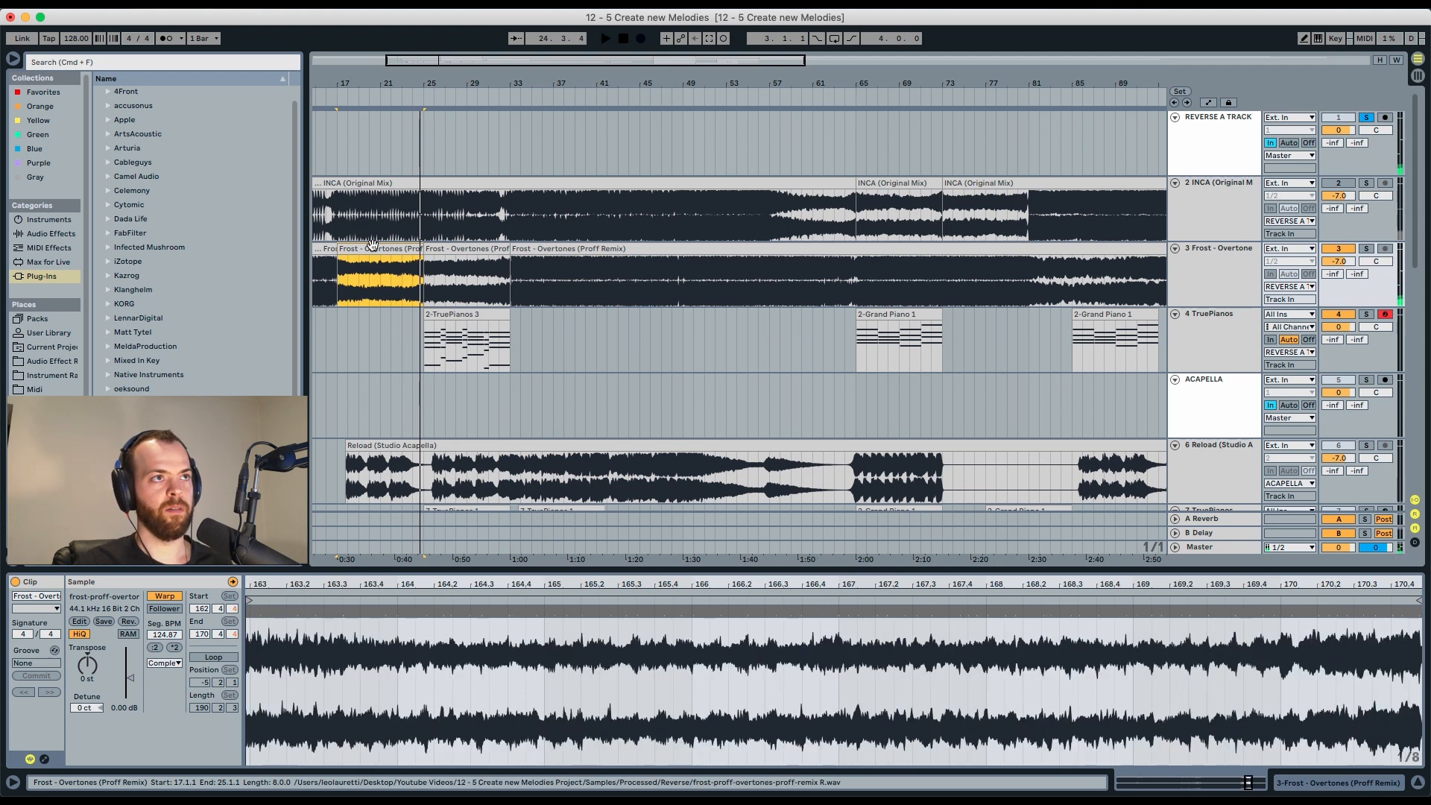
{"action": "key", "text": "space"}
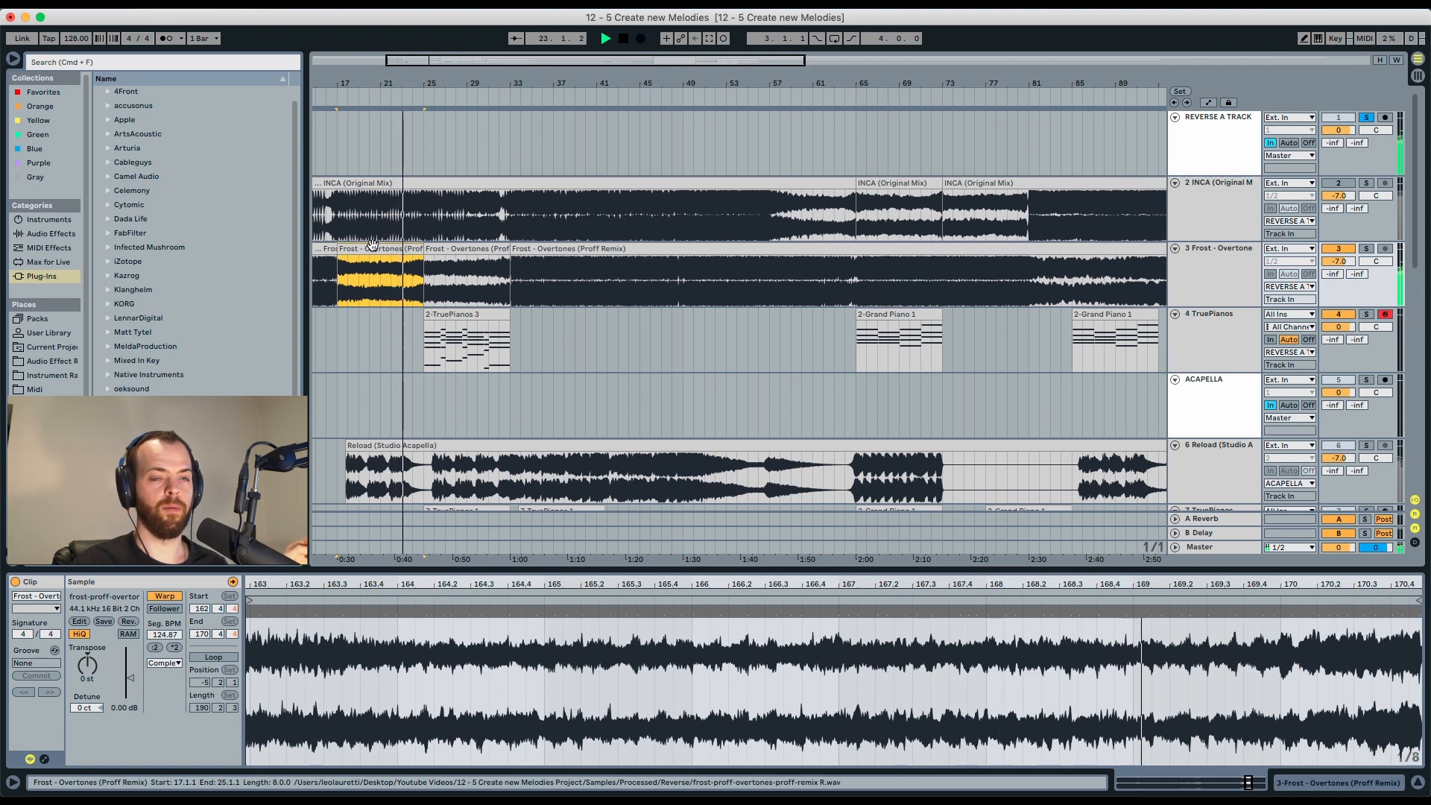
{"action": "key", "text": "space"}
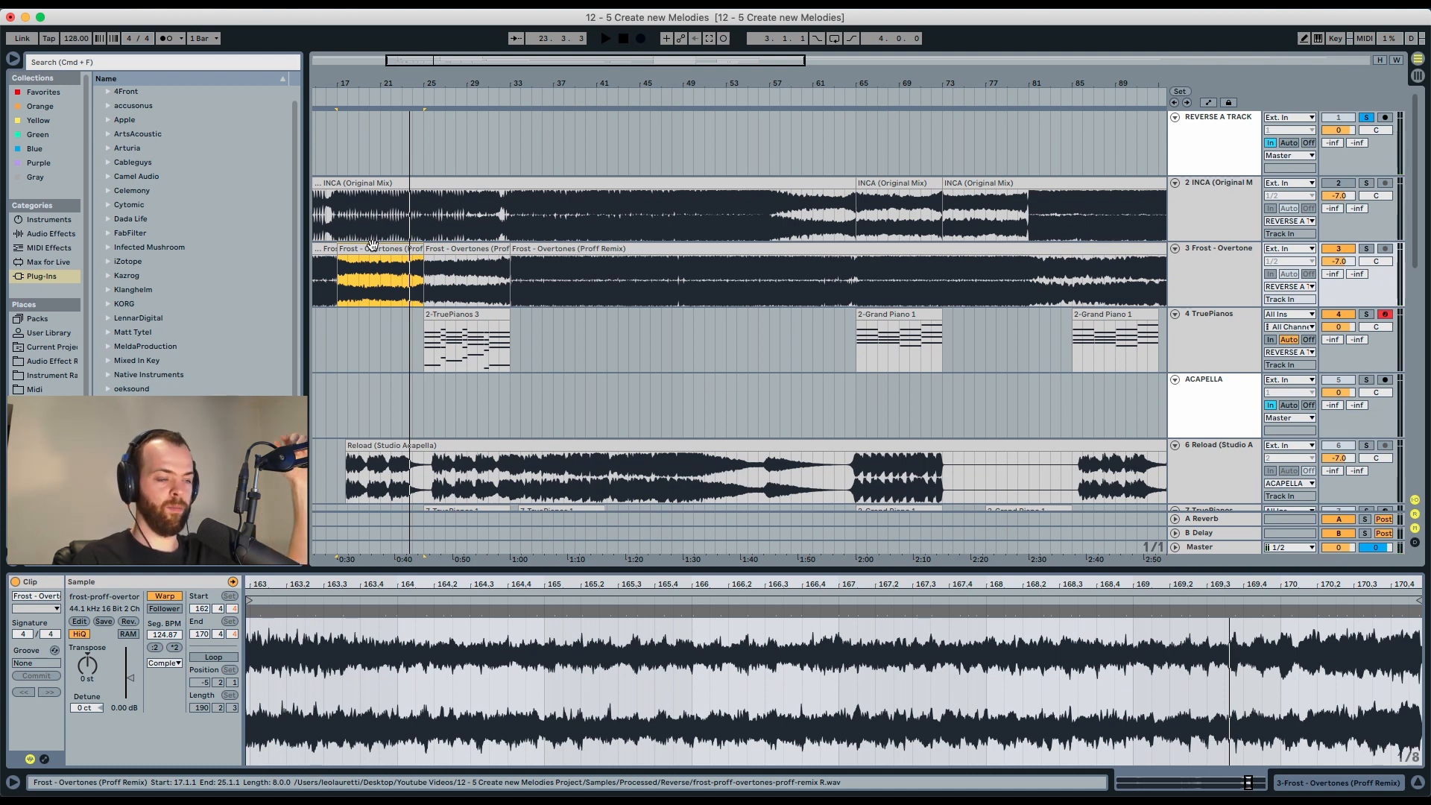
Move the 2-TruePianos 3 clip back to bar 17 and play it soloed with the metronome on.
{"action": "left_click_drag", "start_coordinate": [449, 331], "coordinate": [359, 329]}
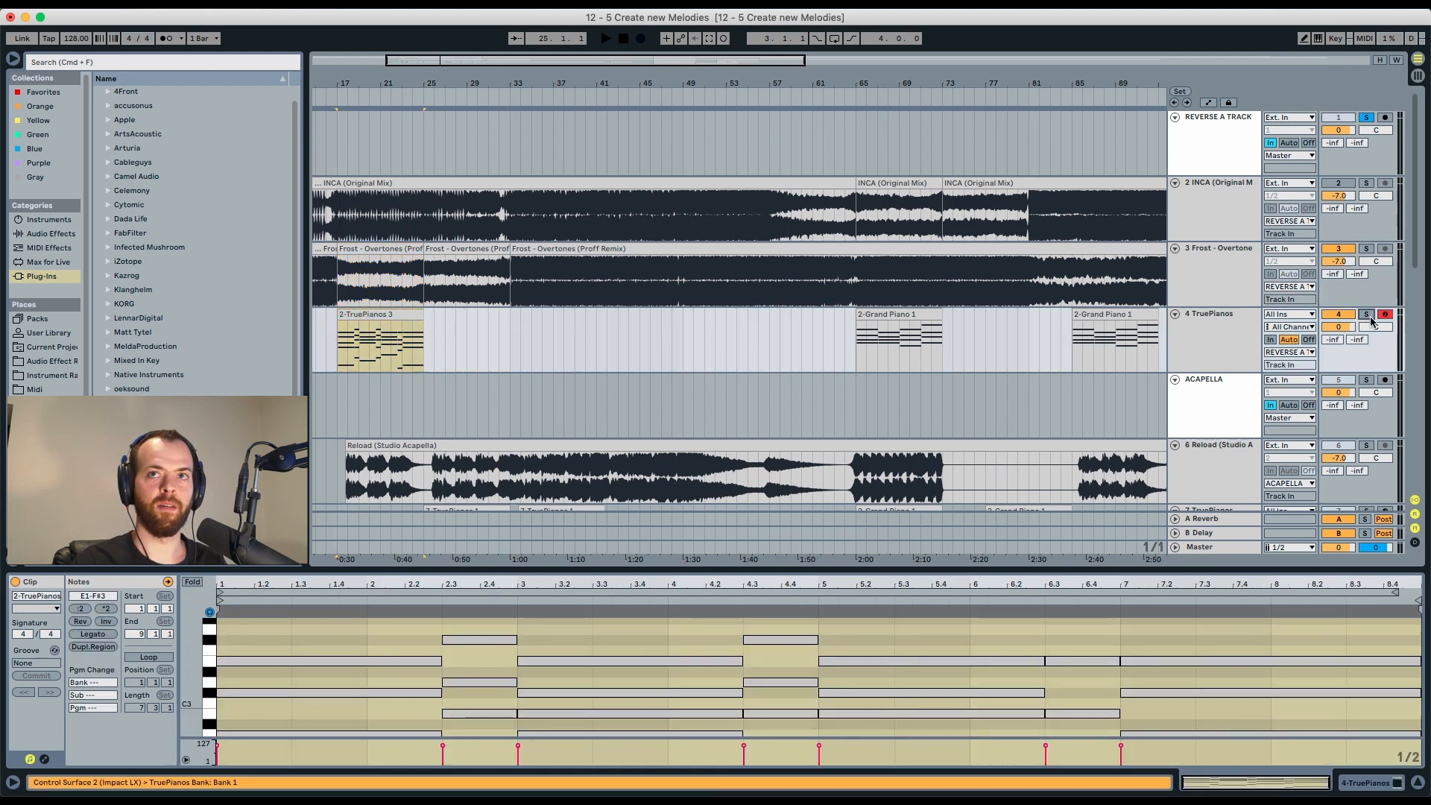
{"action": "left_click", "coordinate": [1365, 314]}
{"action": "key", "text": "space"}
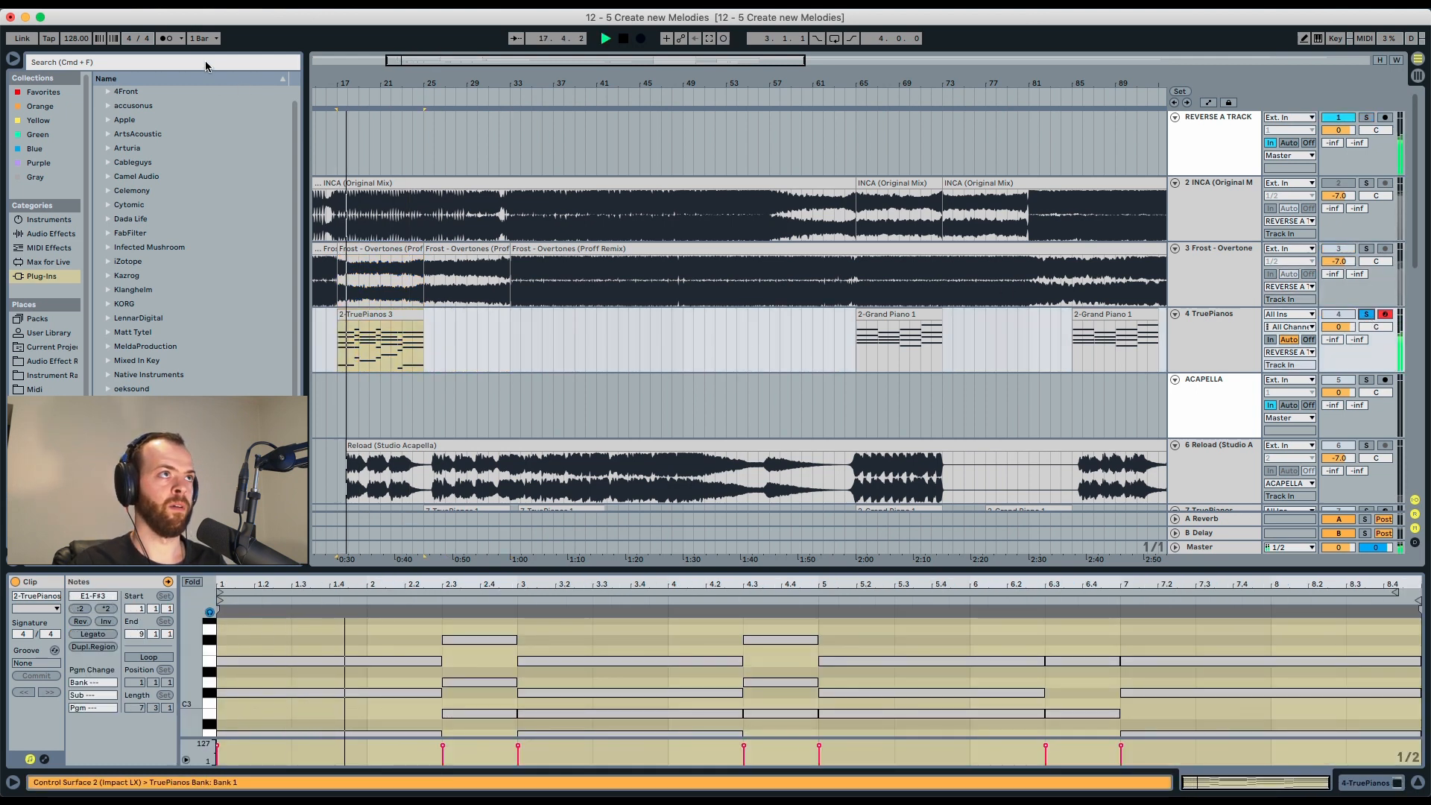
{"action": "left_click", "coordinate": [167, 39]}
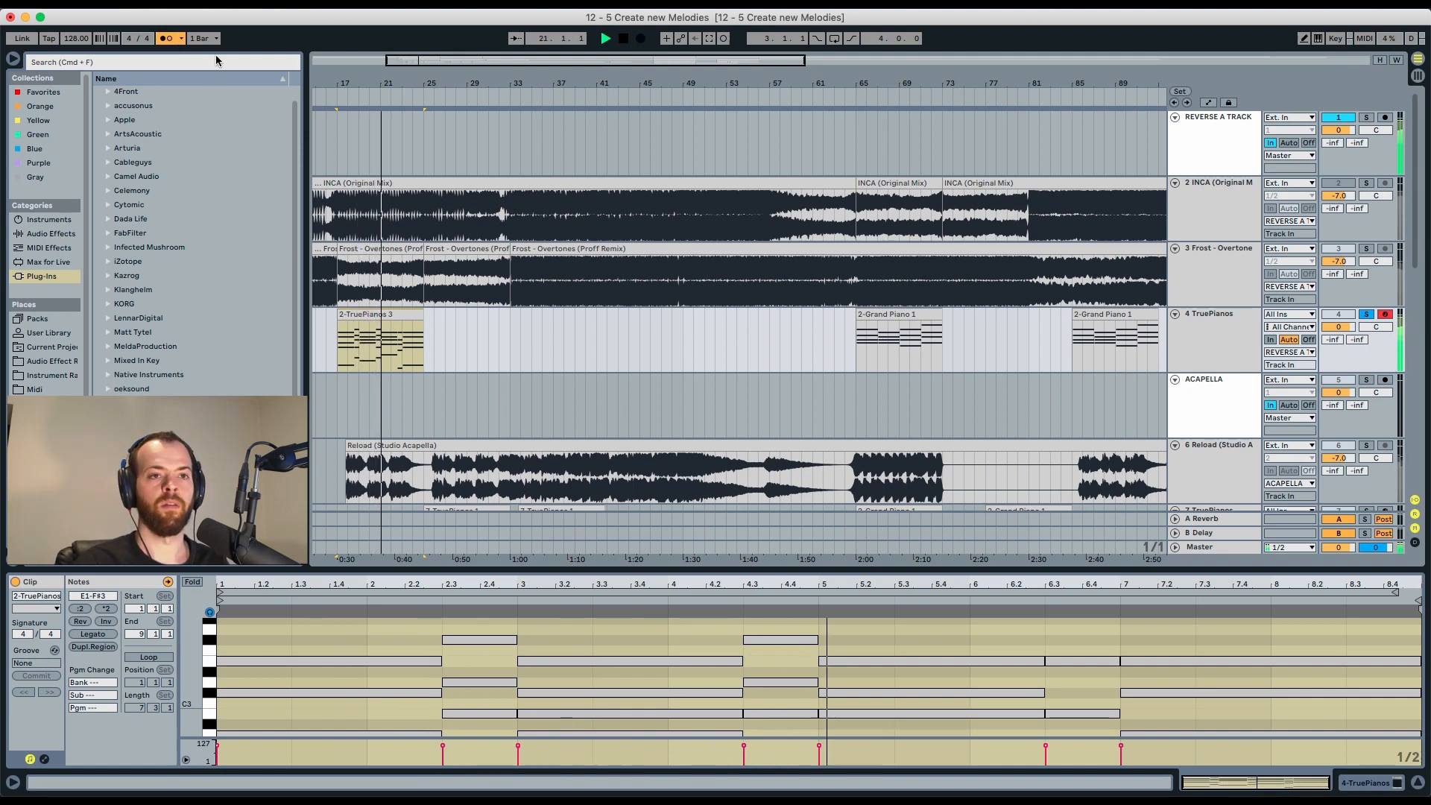
Solo the ACAPELLA track and arm the 7 TruePianos track for recording.
{"action": "left_click_drag", "start_coordinate": [656, 568], "coordinate": [656, 340]}
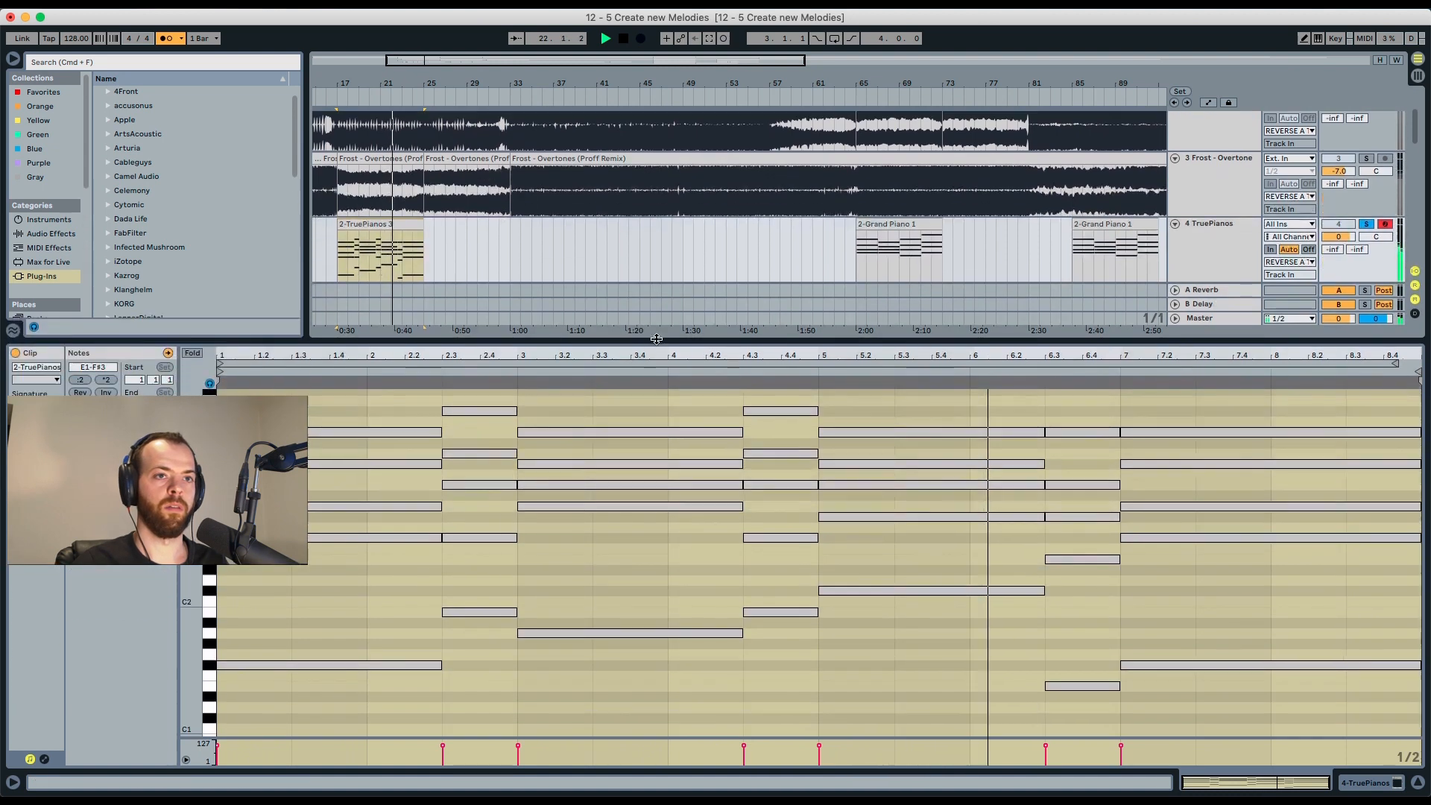
{"action": "left_click_drag", "start_coordinate": [560, 344], "coordinate": [572, 583]}
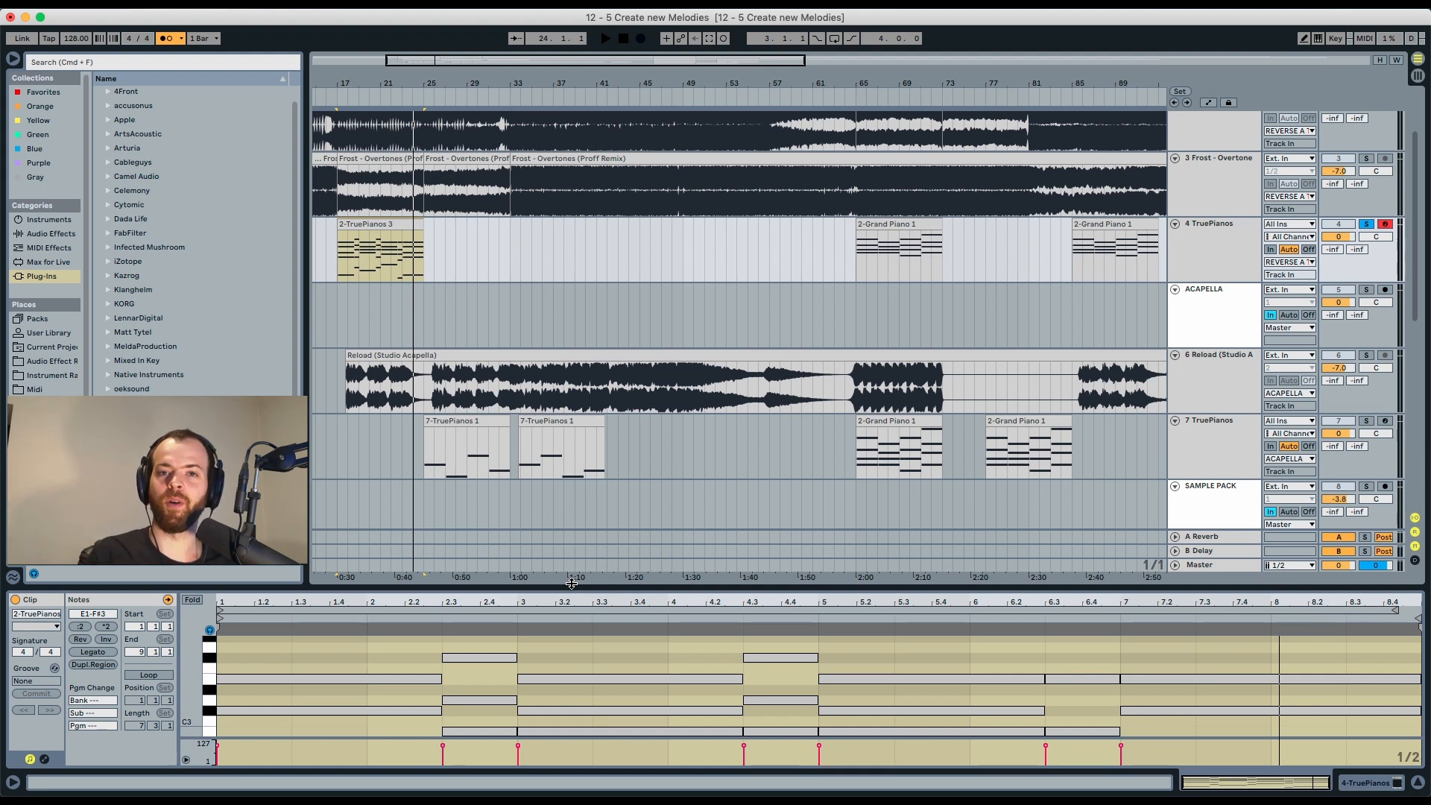
{"action": "left_click", "coordinate": [1366, 289]}
{"action": "left_click", "coordinate": [1384, 421]}
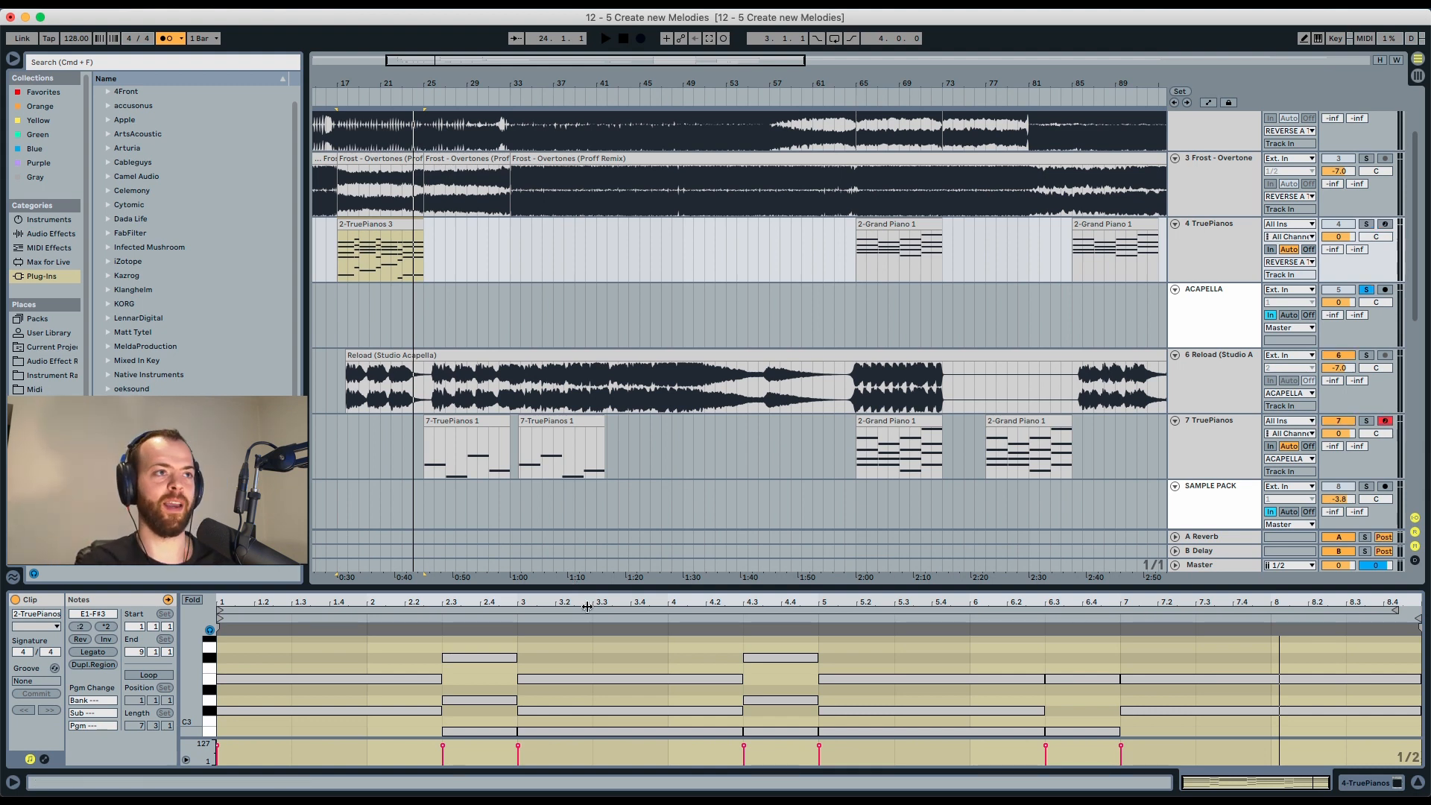
{"action": "left_click", "coordinate": [341, 390]}
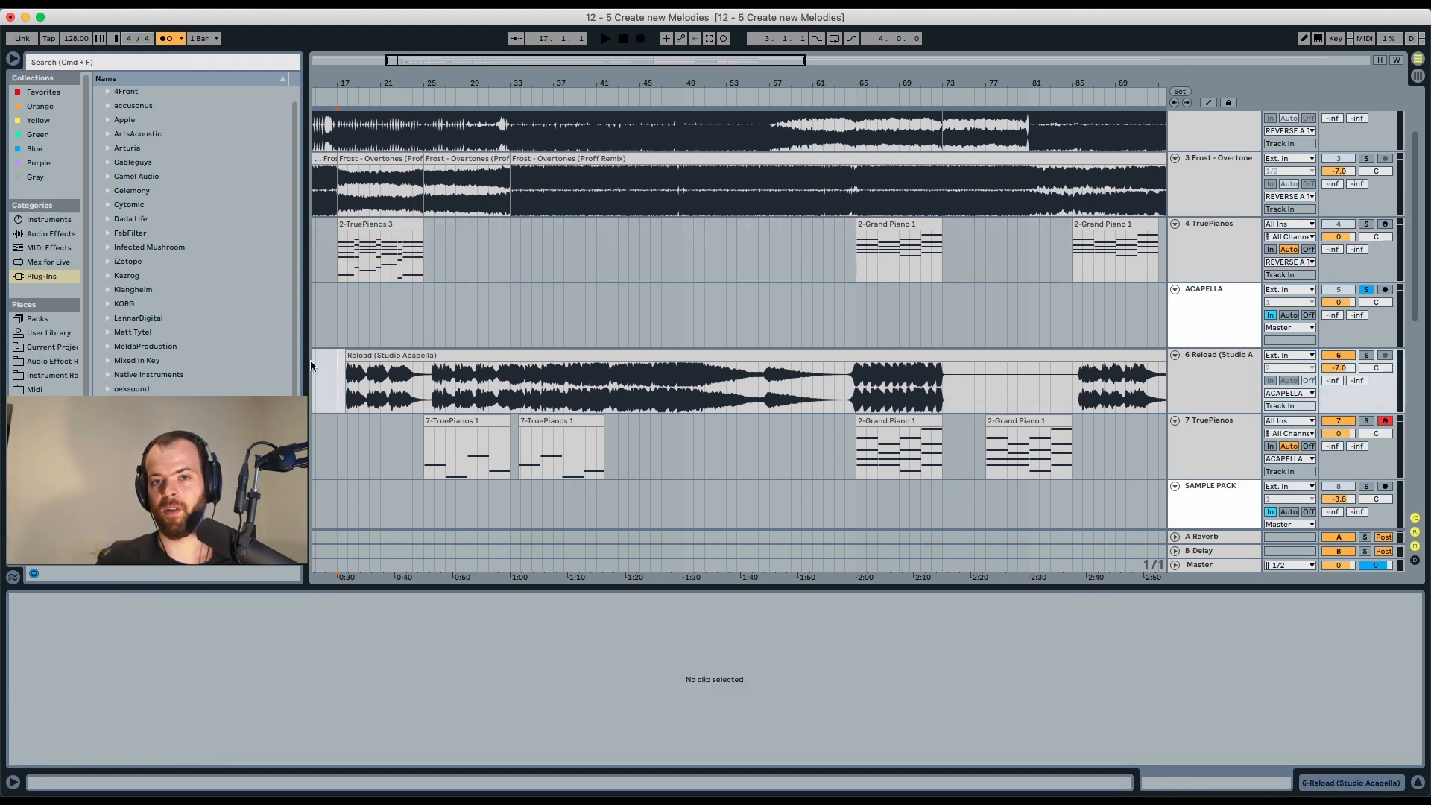
Play back the arrangement around bar 25 to compare the layered clips.
{"action": "key", "text": "space"}
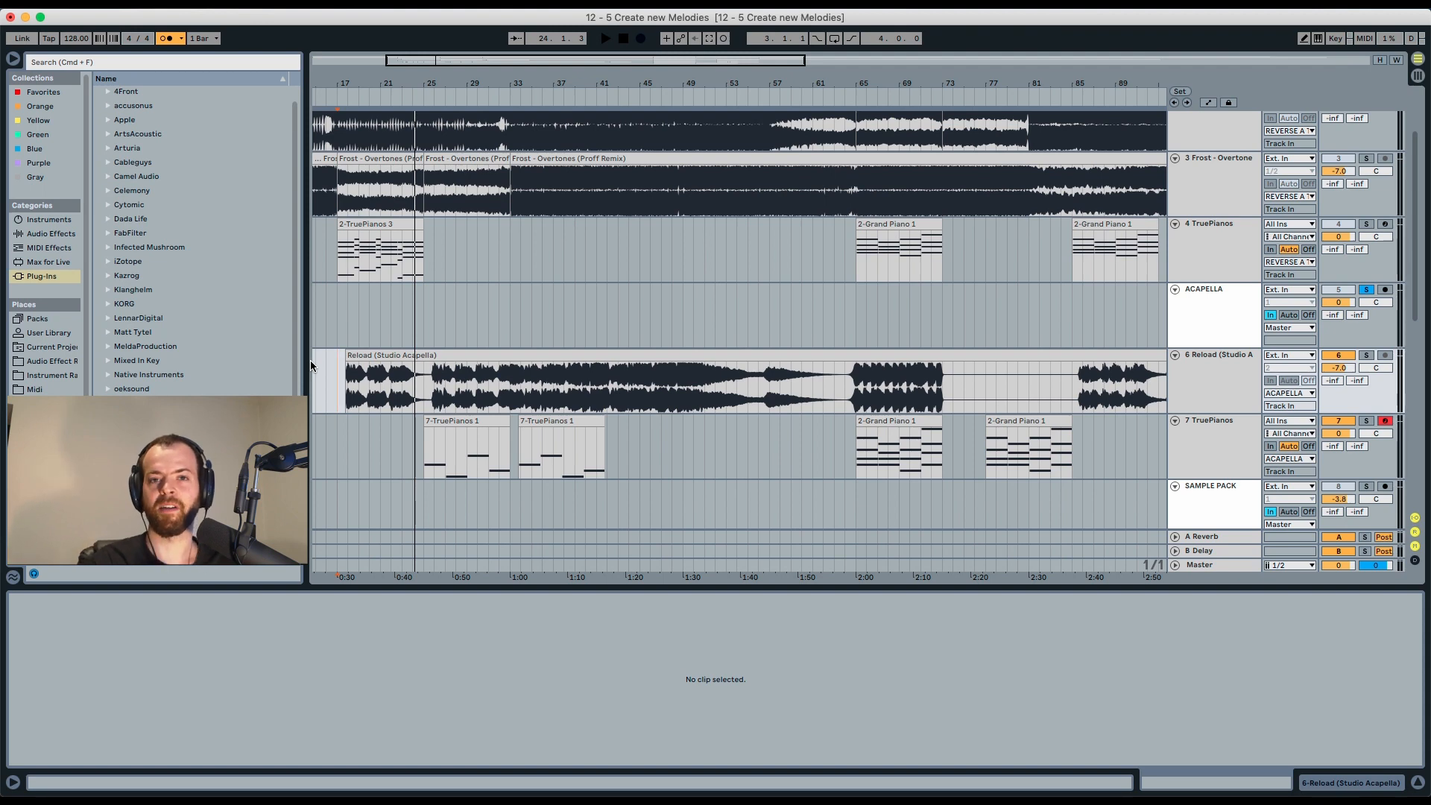
{"action": "key", "text": "space"}
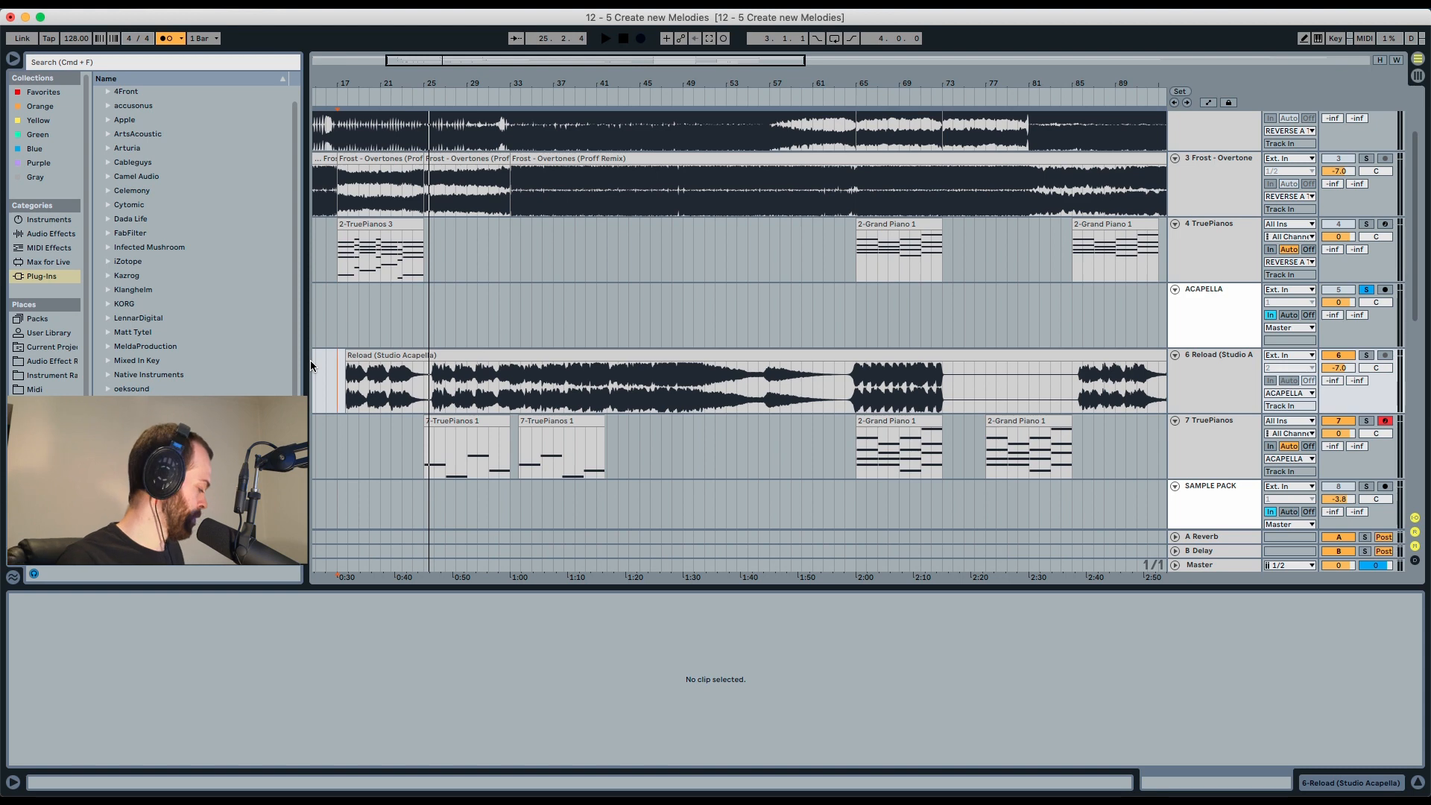
{"action": "key", "text": "space"}
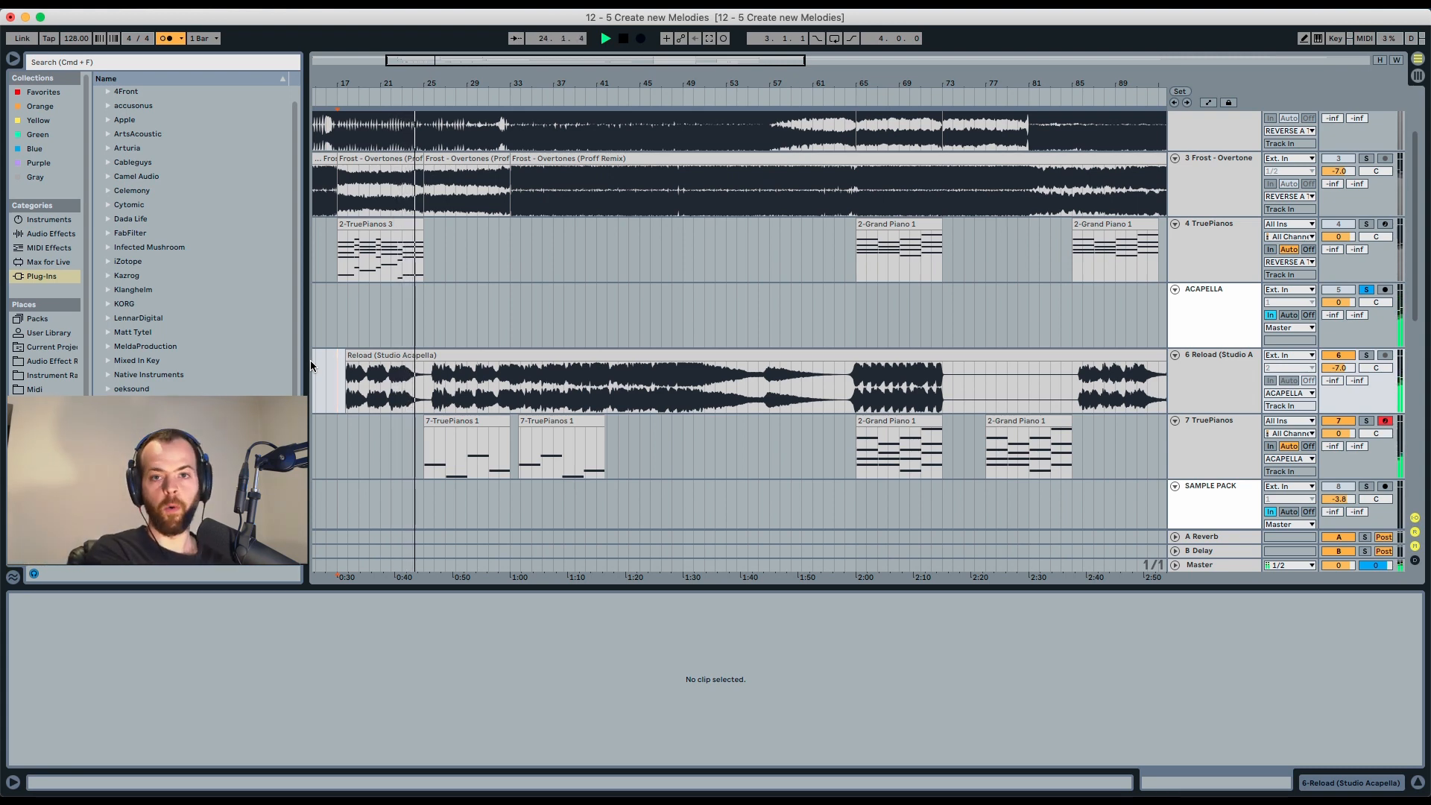
{"action": "key", "text": "space"}
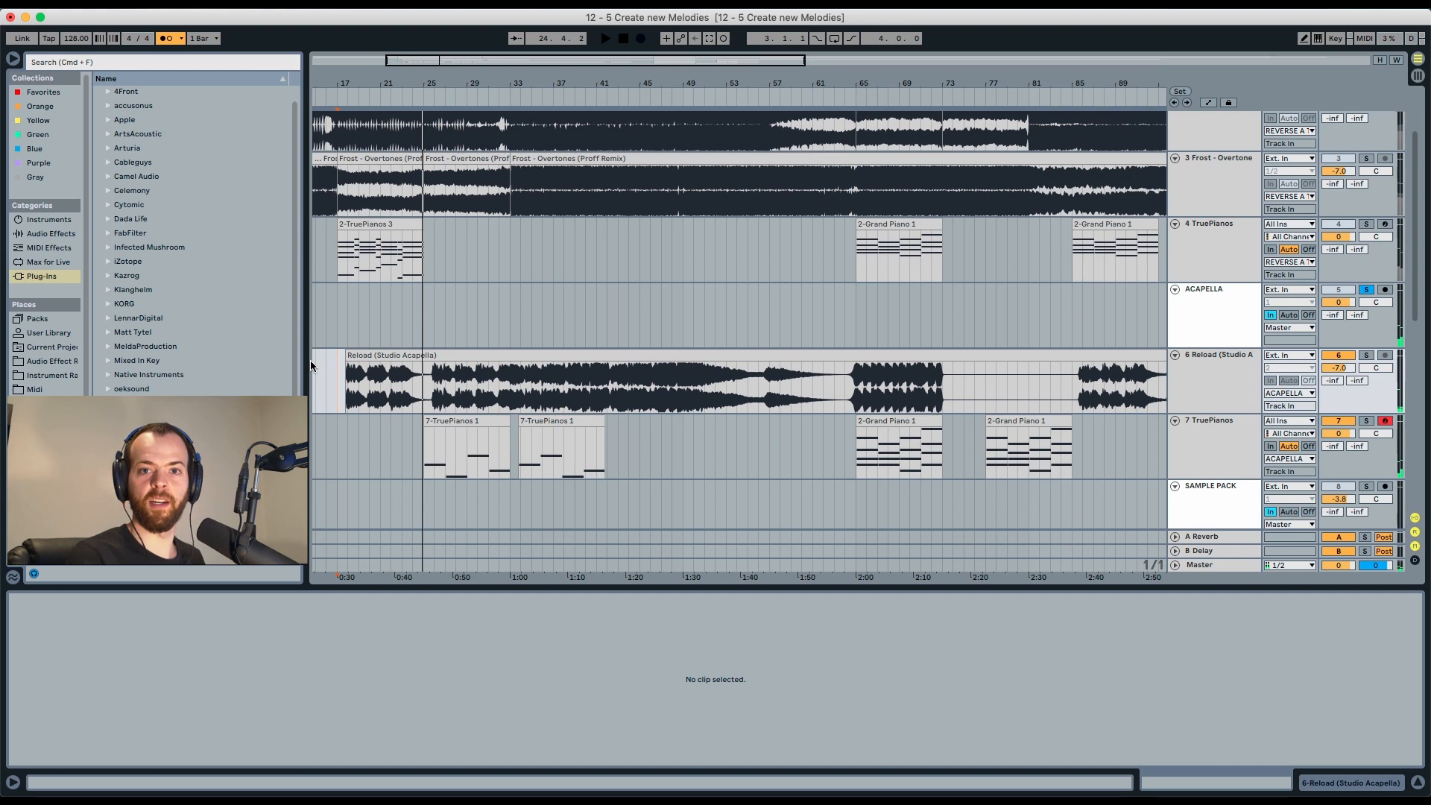
{"action": "key", "text": "space"}
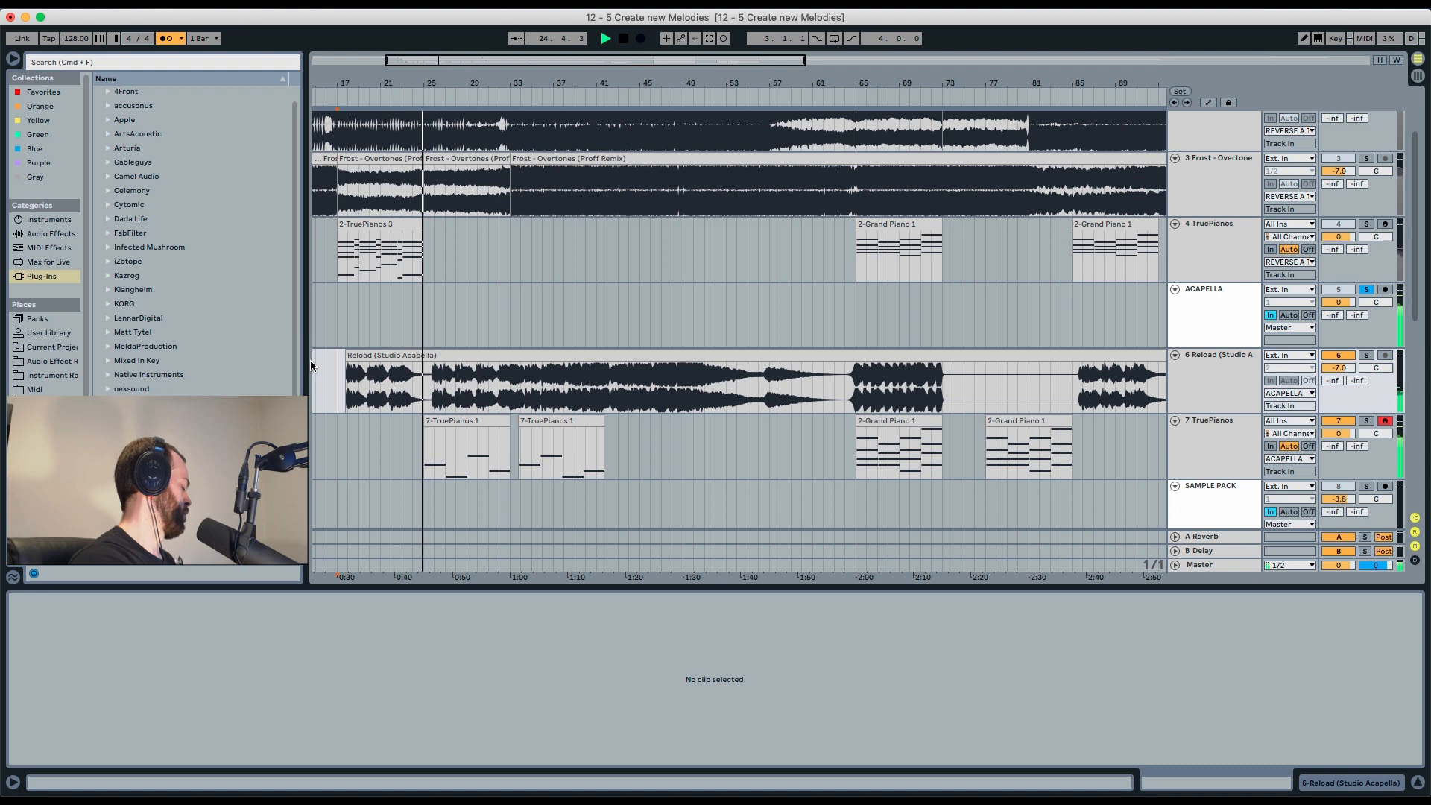
{"action": "key", "text": "space"}
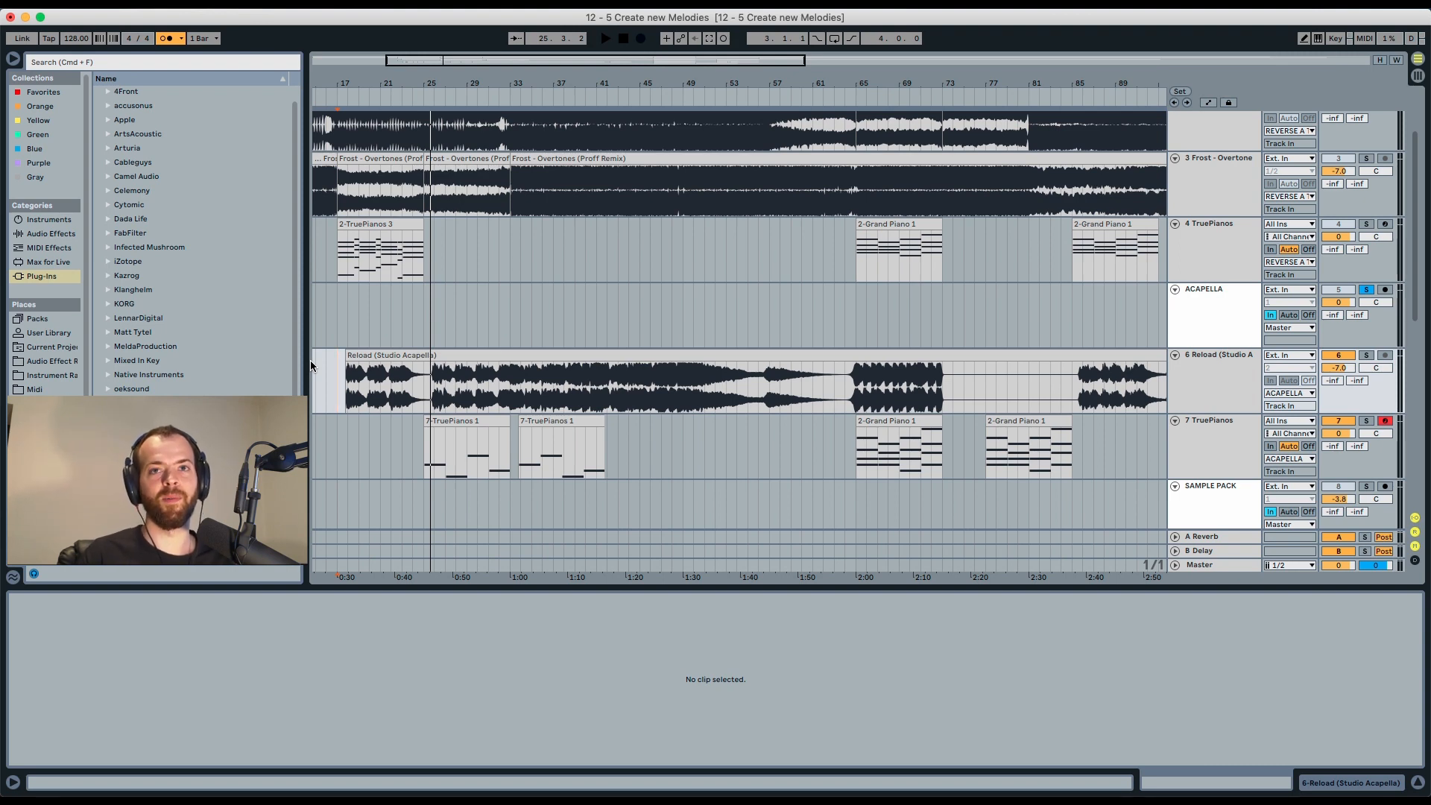
Solo the Dphe Synth Loop track and play its Htpe1 Melody Loops clip at bar 65.
{"action": "scroll", "coordinate": [310, 360], "scroll_direction": "down", "scroll_amount": 5}
{"action": "left_click", "coordinate": [898, 429]}
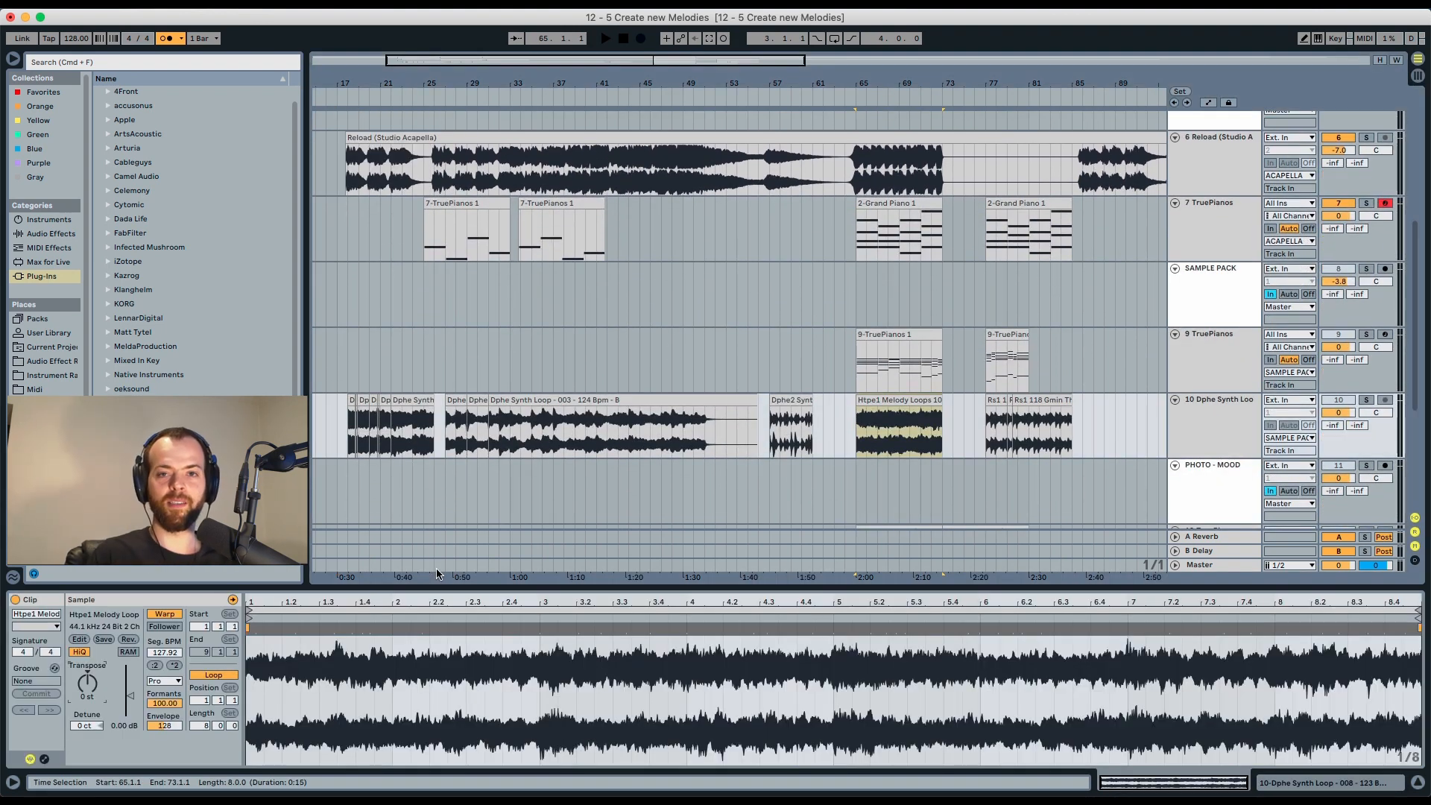
{"action": "left_click", "coordinate": [1366, 403]}
{"action": "key", "text": "space"}
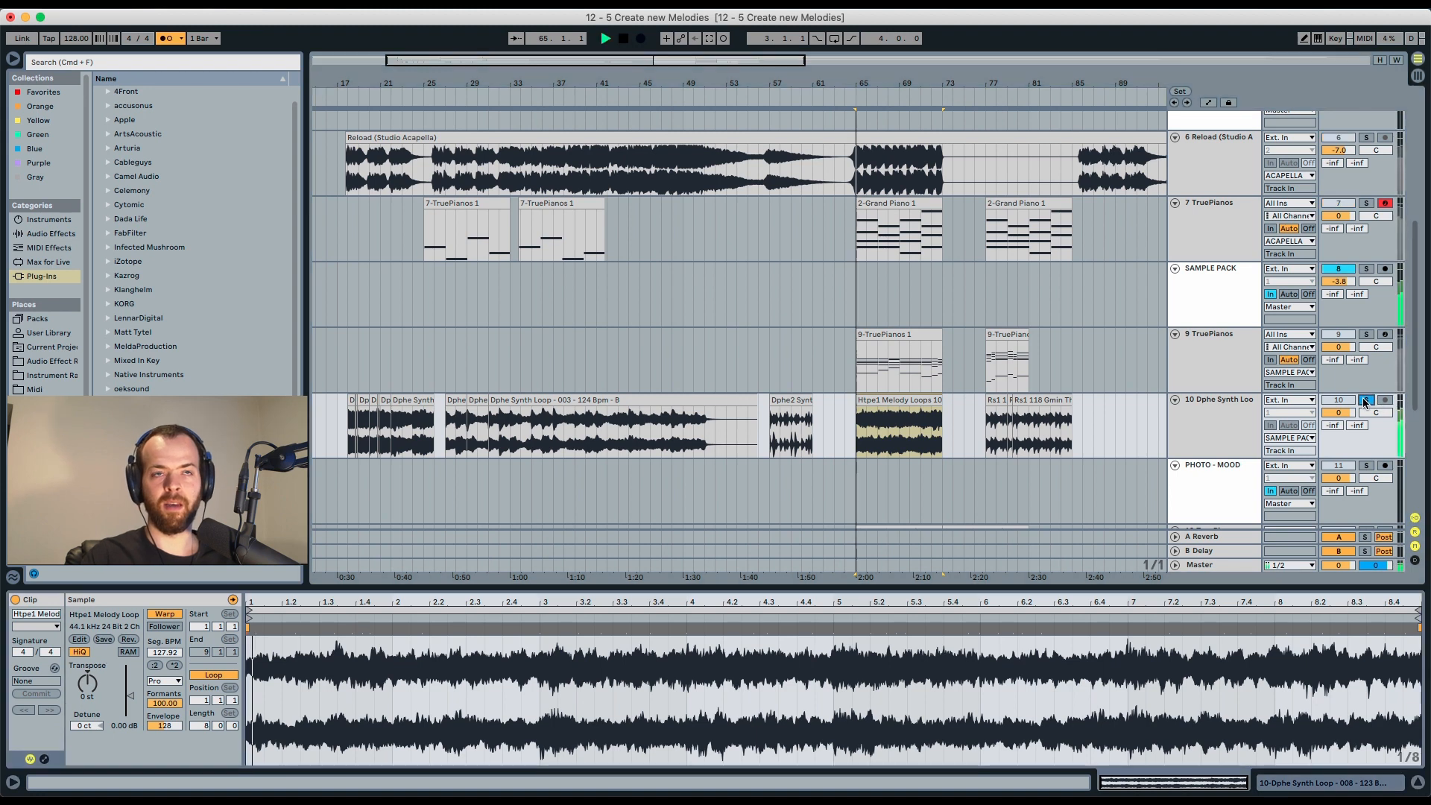
Turn off the metronome and move the second Rs1 118 Gmin clip about one bar later, then play it.
{"action": "left_click", "coordinate": [163, 39]}
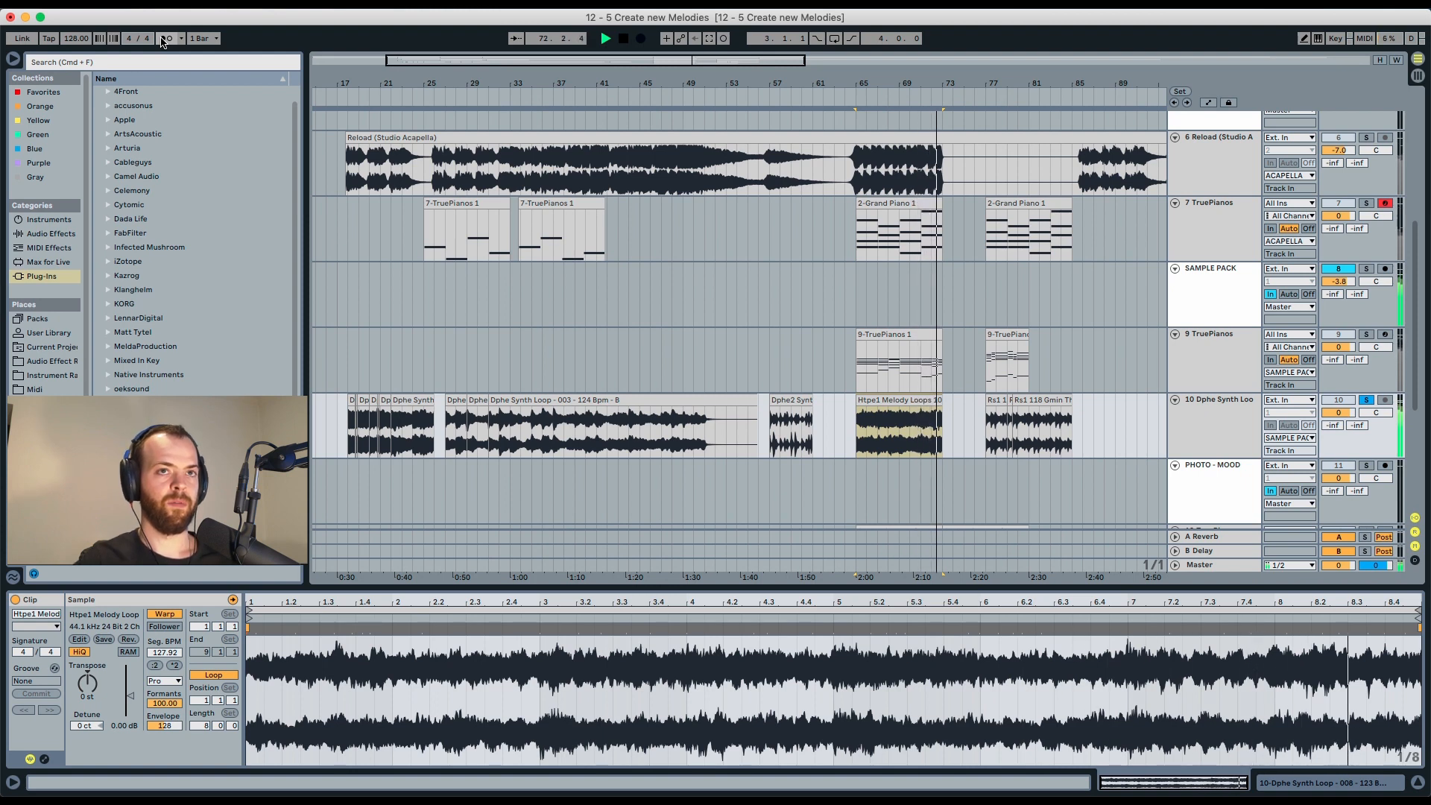
{"action": "key", "text": "space"}
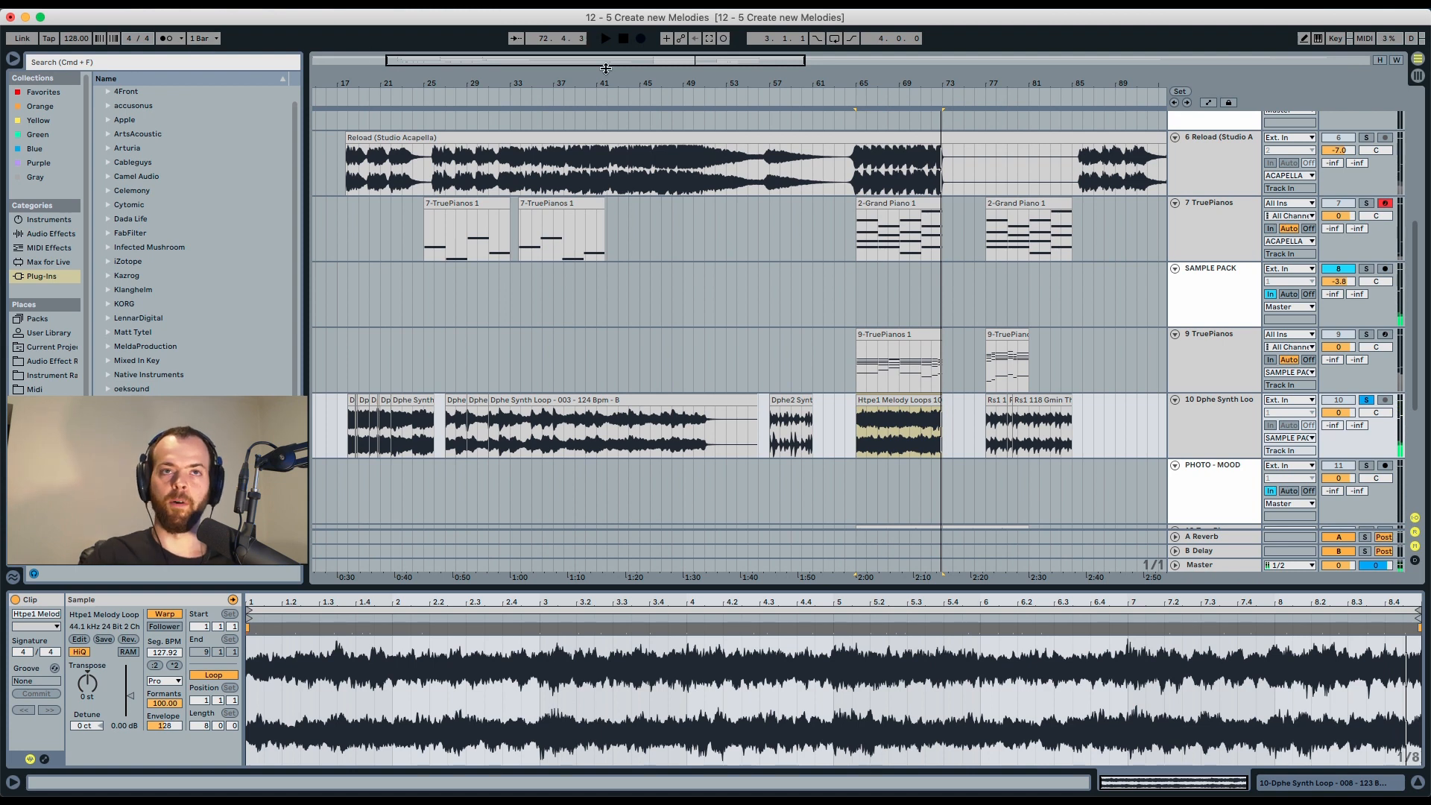
{"action": "left_click", "coordinate": [1000, 400]}
{"action": "left_click_drag", "start_coordinate": [1017, 400], "coordinate": [1029, 400]}
{"action": "key", "text": "space"}
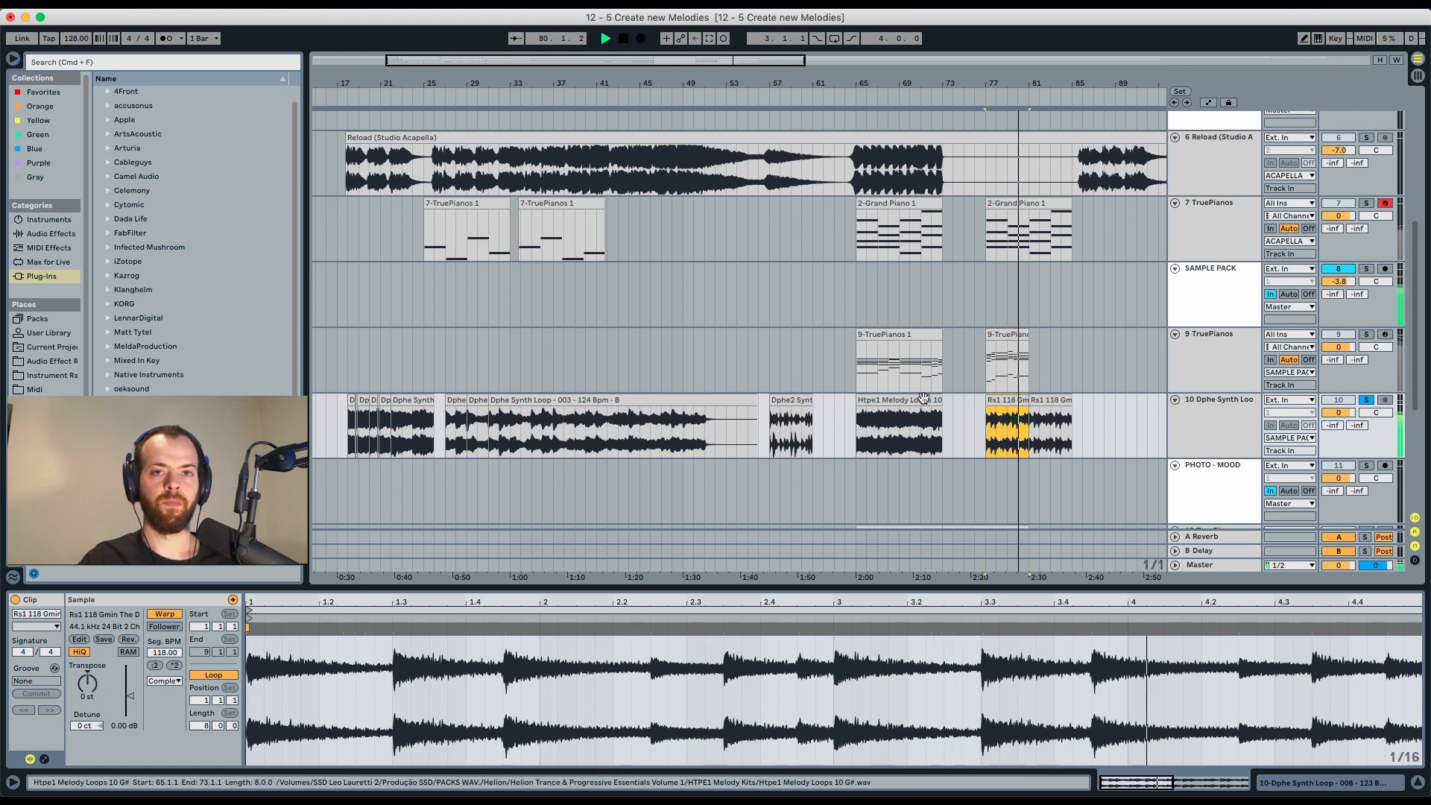
Transpose the Htpe1 Melody Loops clip down 2 semitones and play it back from bar 65.
{"action": "key", "text": "space"}
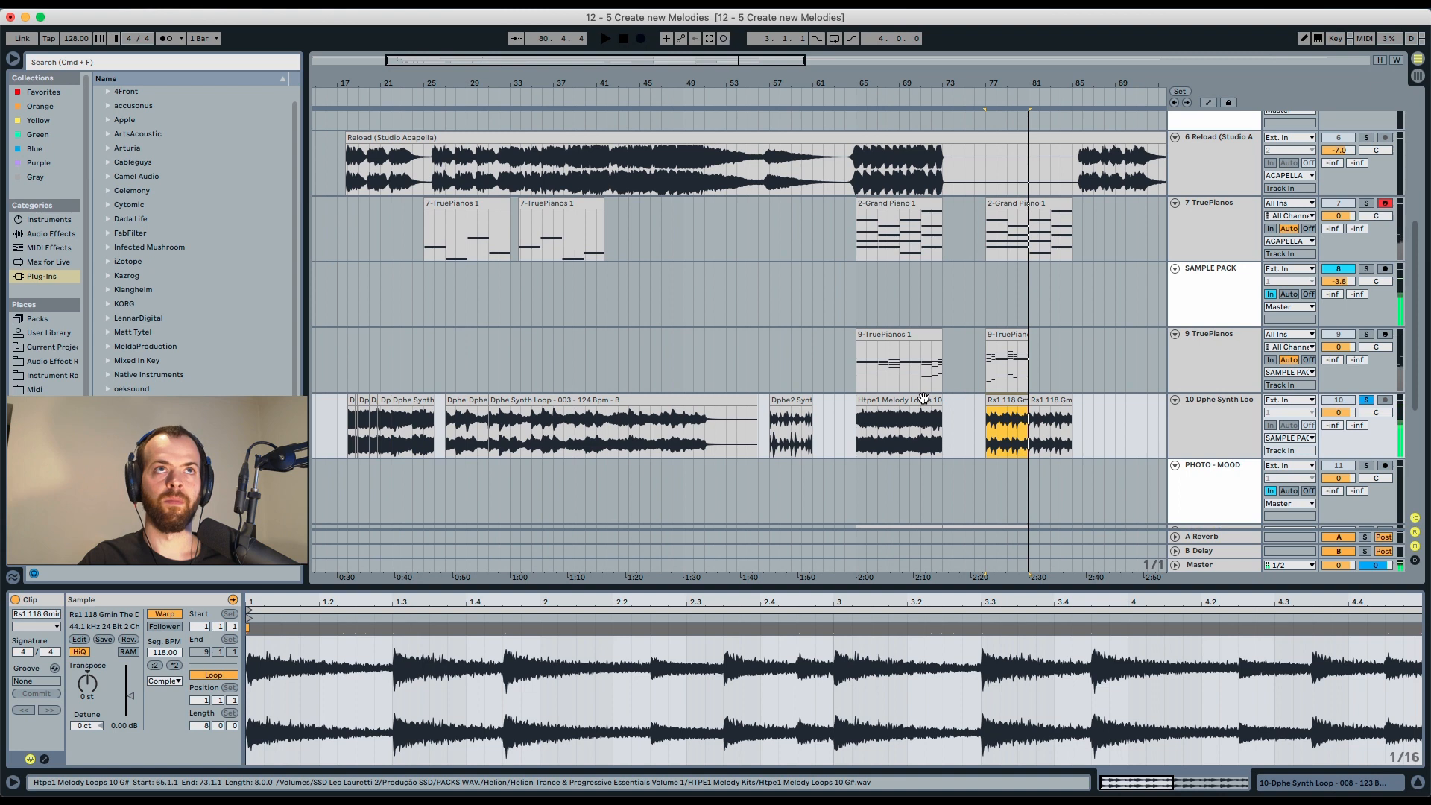
{"action": "left_click", "coordinate": [922, 398]}
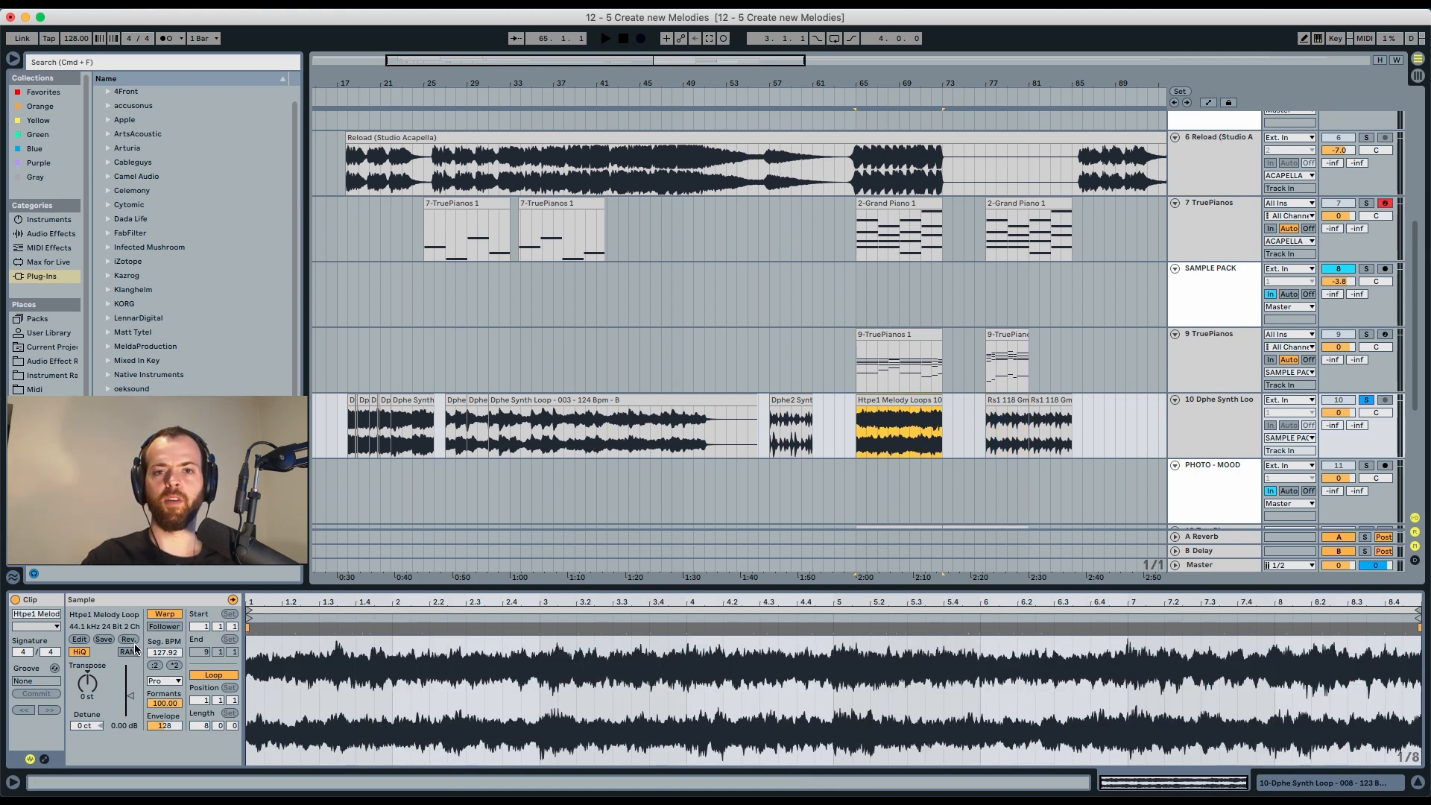
{"action": "left_click", "coordinate": [88, 693]}
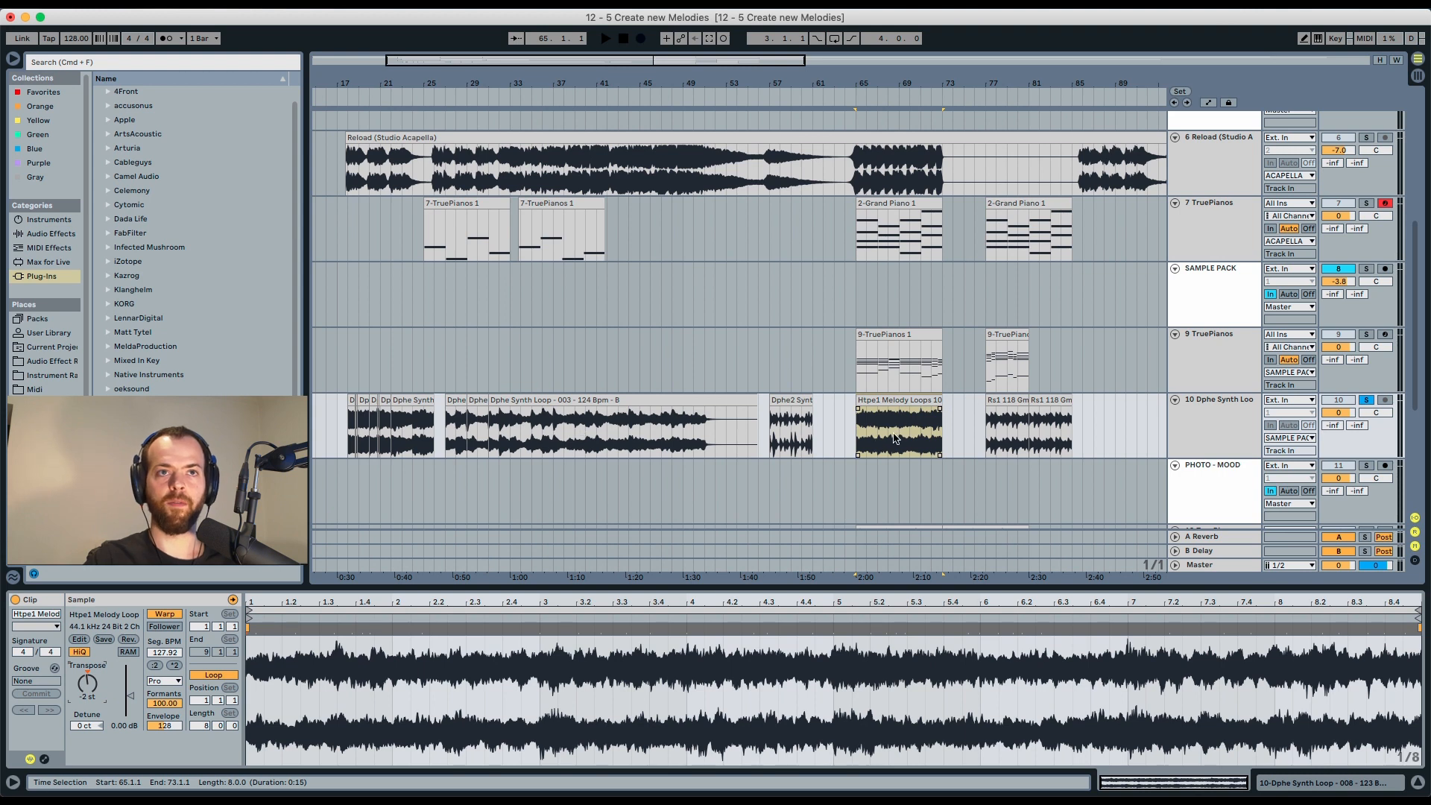
{"action": "left_click", "coordinate": [895, 438]}
{"action": "left_click", "coordinate": [905, 437]}
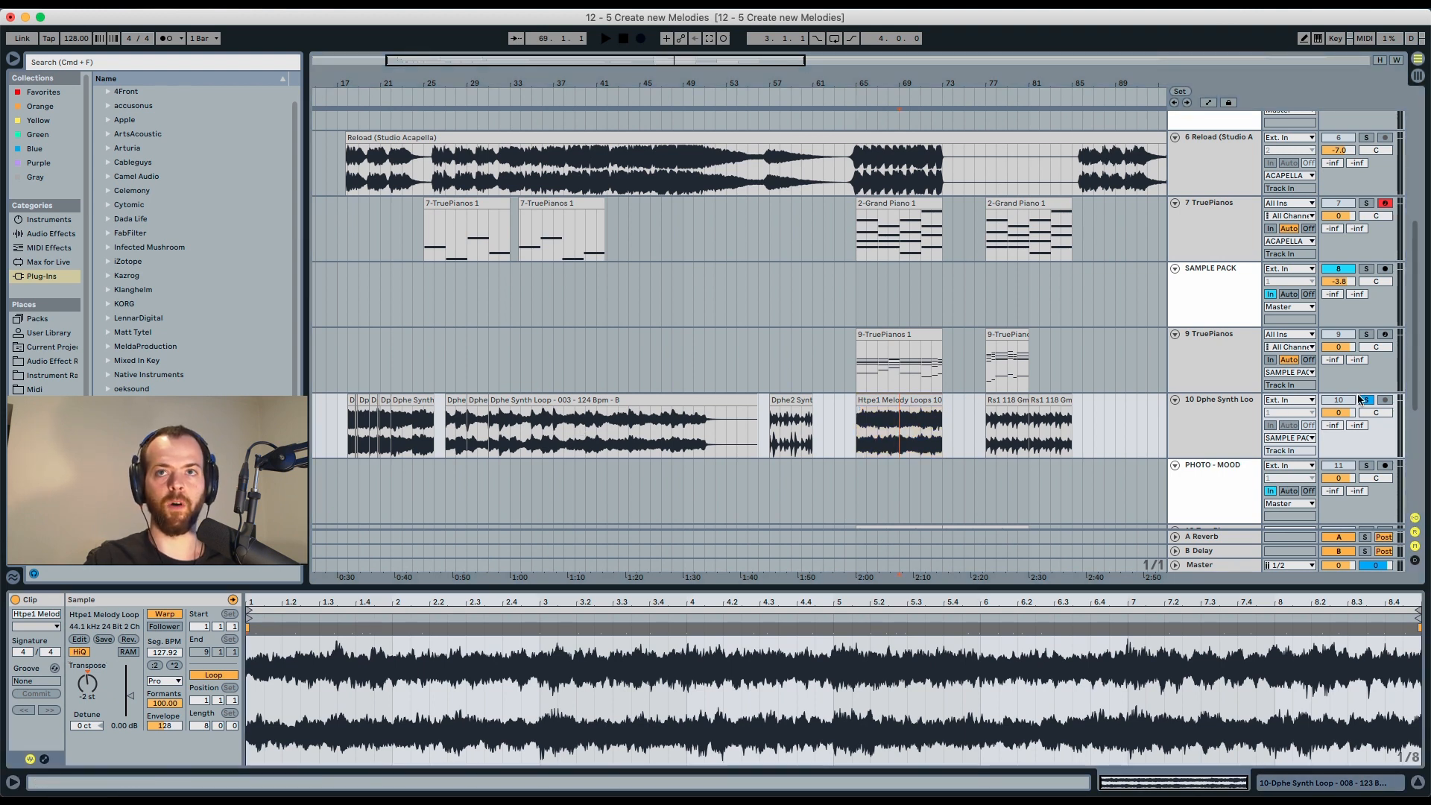
{"action": "key", "text": "space"}
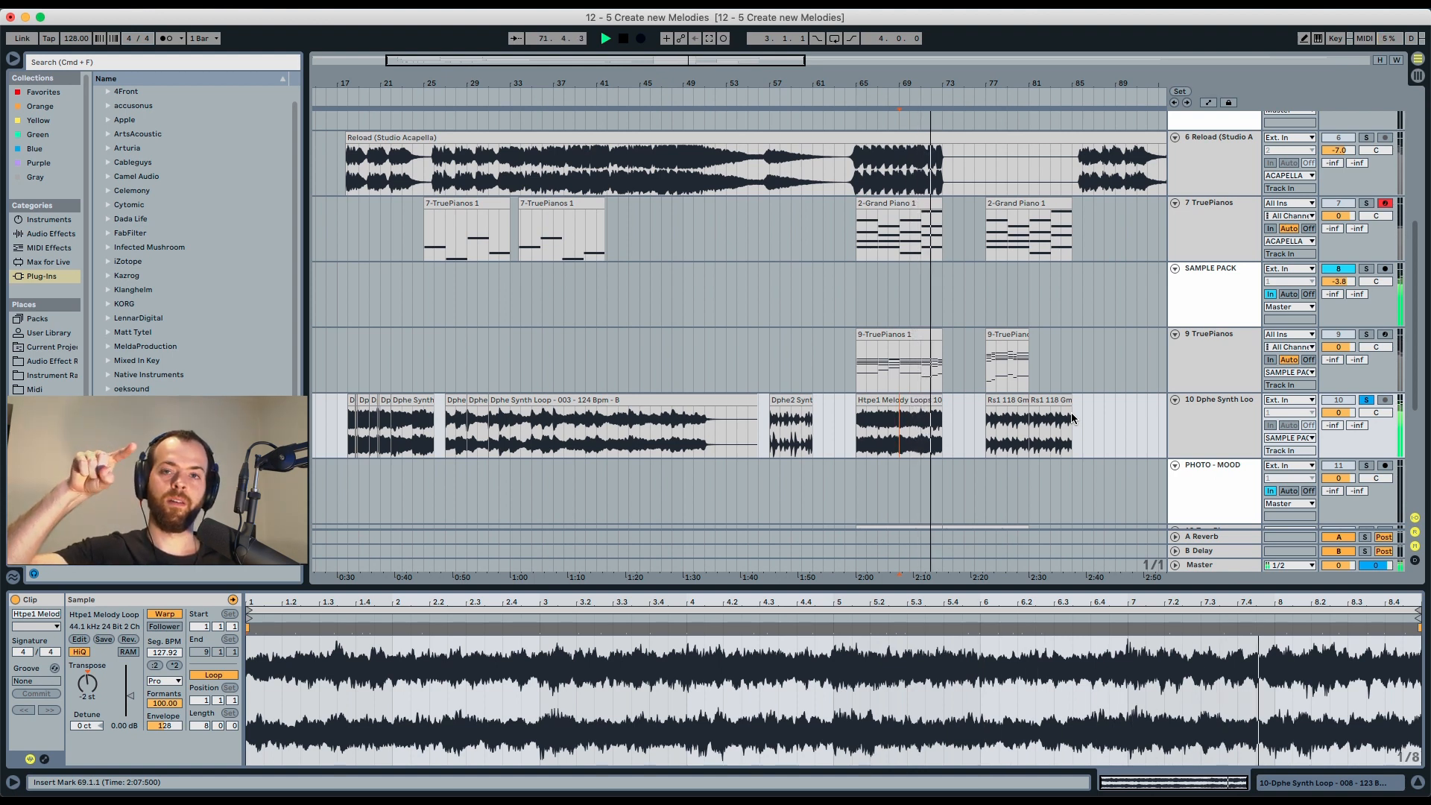
{"action": "key", "text": "space"}
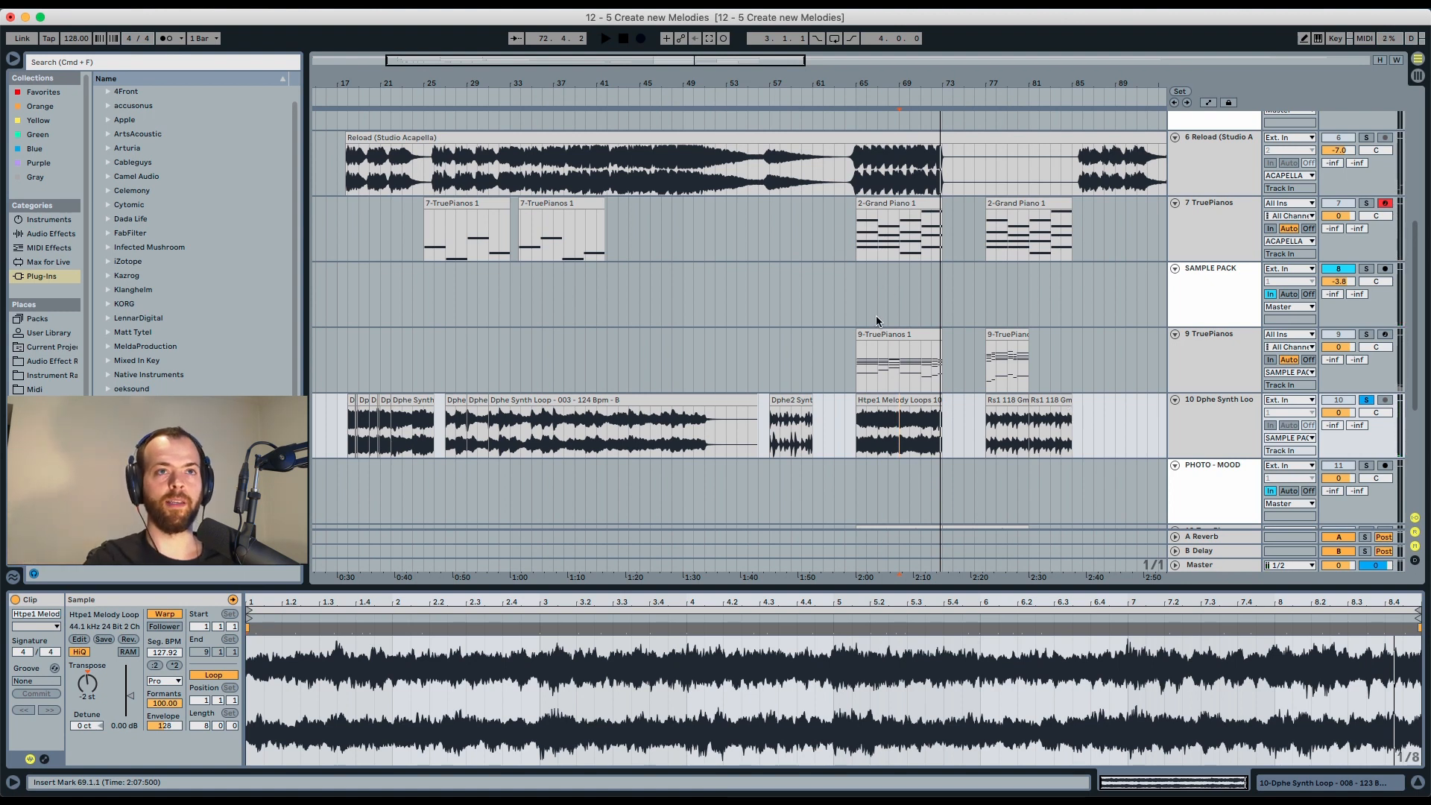
Solo the 9 TruePianos track and play its 9-TruePianos 1 clip together with the Htpe1 Melody Loops clip.
{"action": "left_click", "coordinate": [894, 361]}
{"action": "left_click", "coordinate": [1367, 336]}
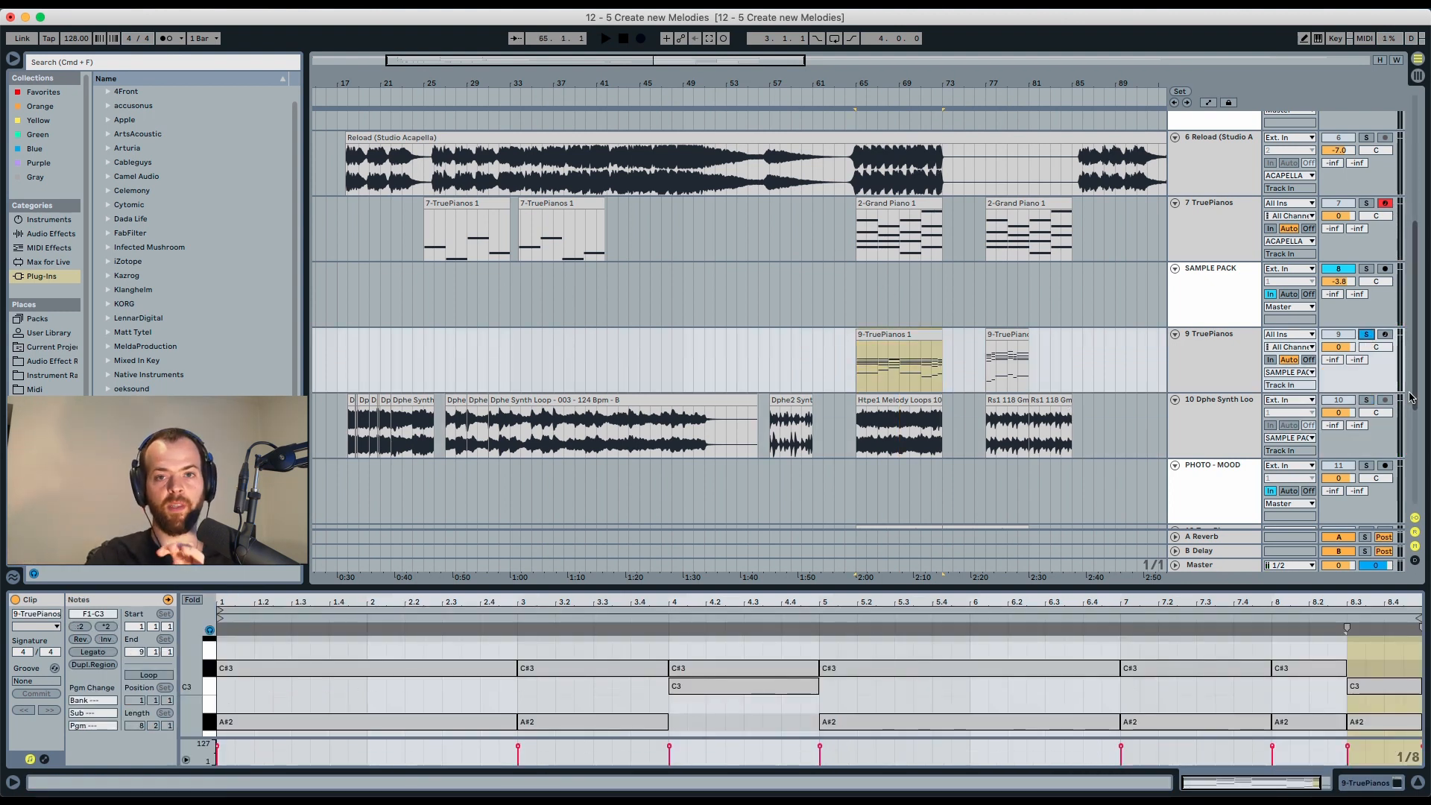
{"action": "key", "text": "space"}
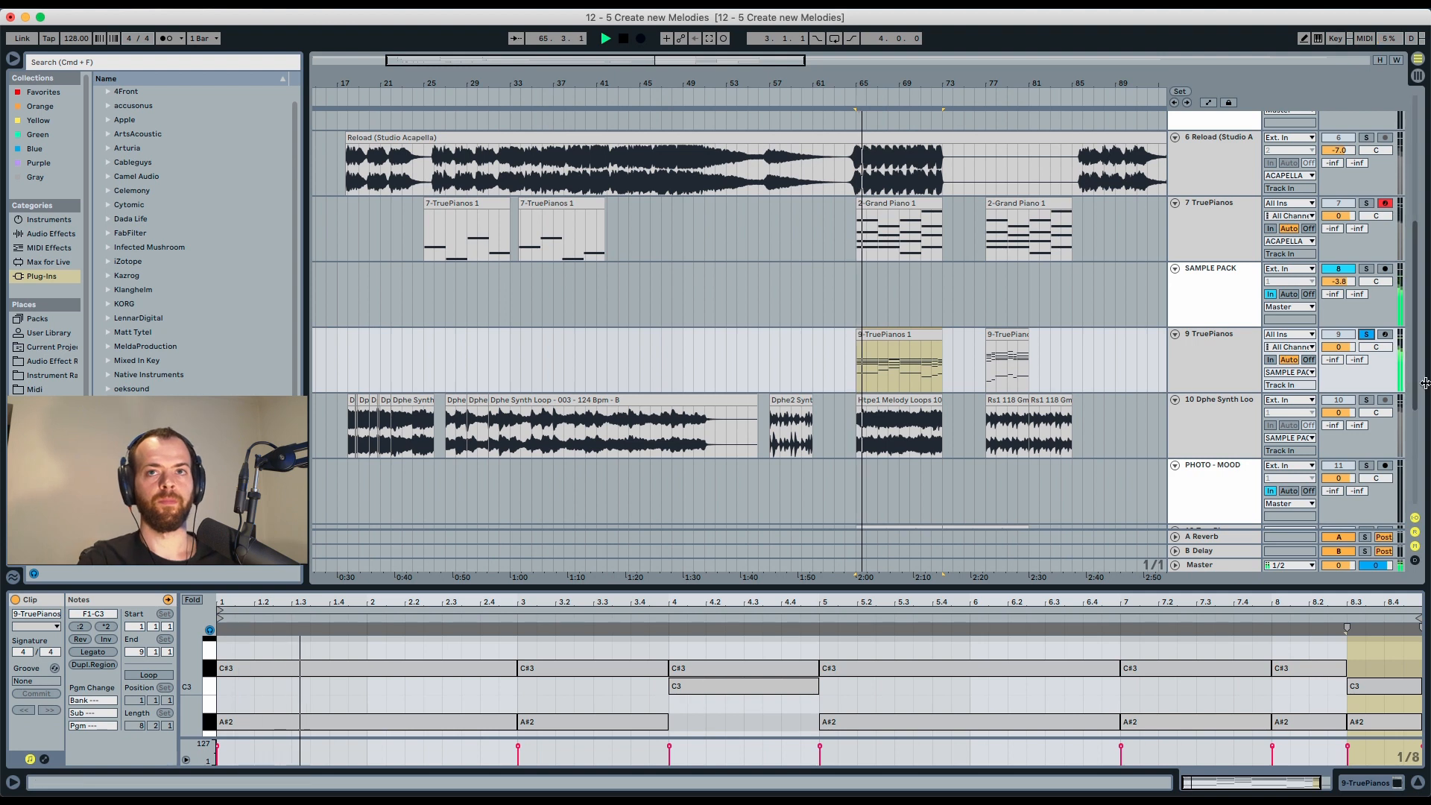
{"action": "left_click", "coordinate": [1366, 401], "text": "super"}
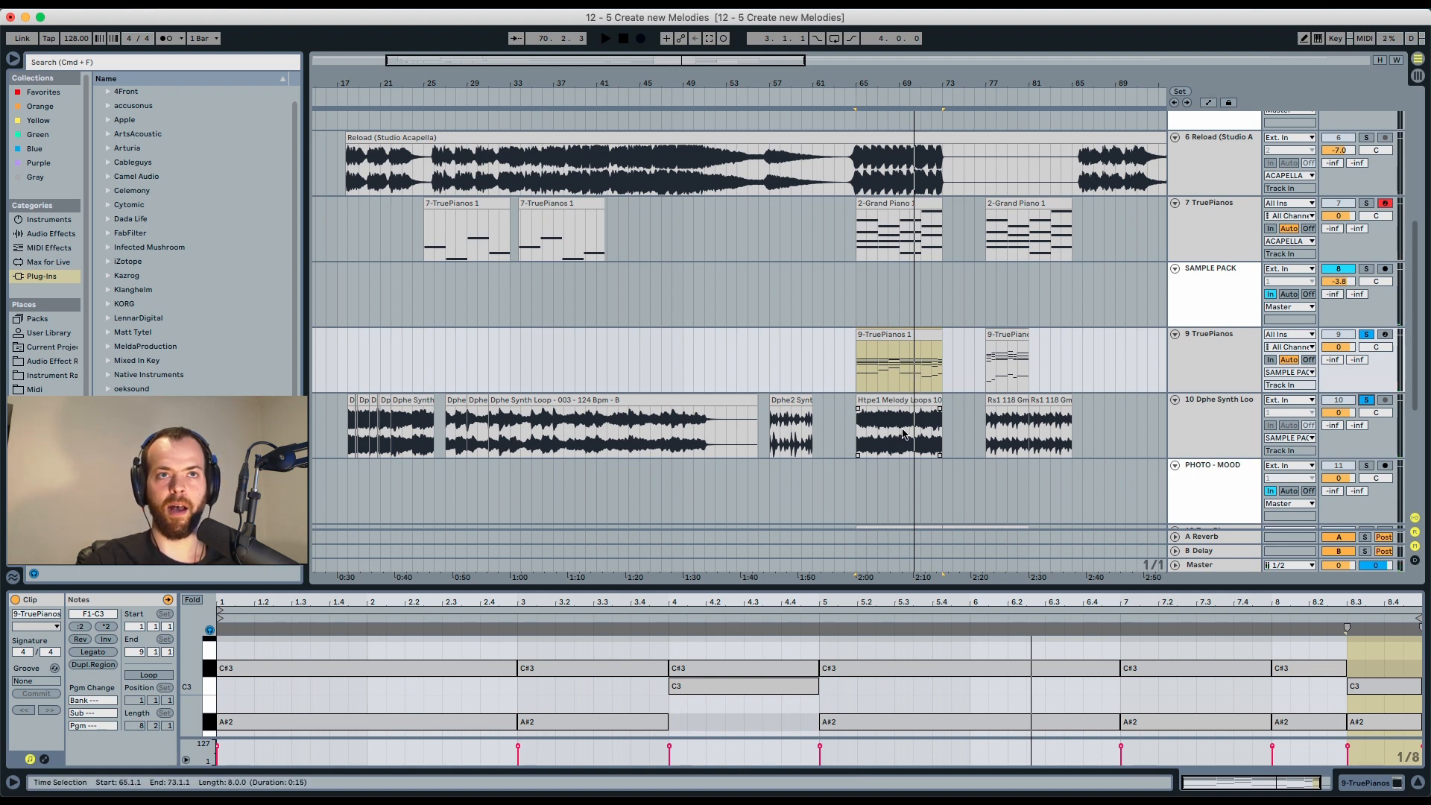
{"action": "left_click", "coordinate": [906, 433]}
{"action": "key", "text": "space"}
Toggle the 9 TruePianos solo and replay the 9-TruePianos 1 clip from bar 65.
{"action": "left_click", "coordinate": [1365, 334]}
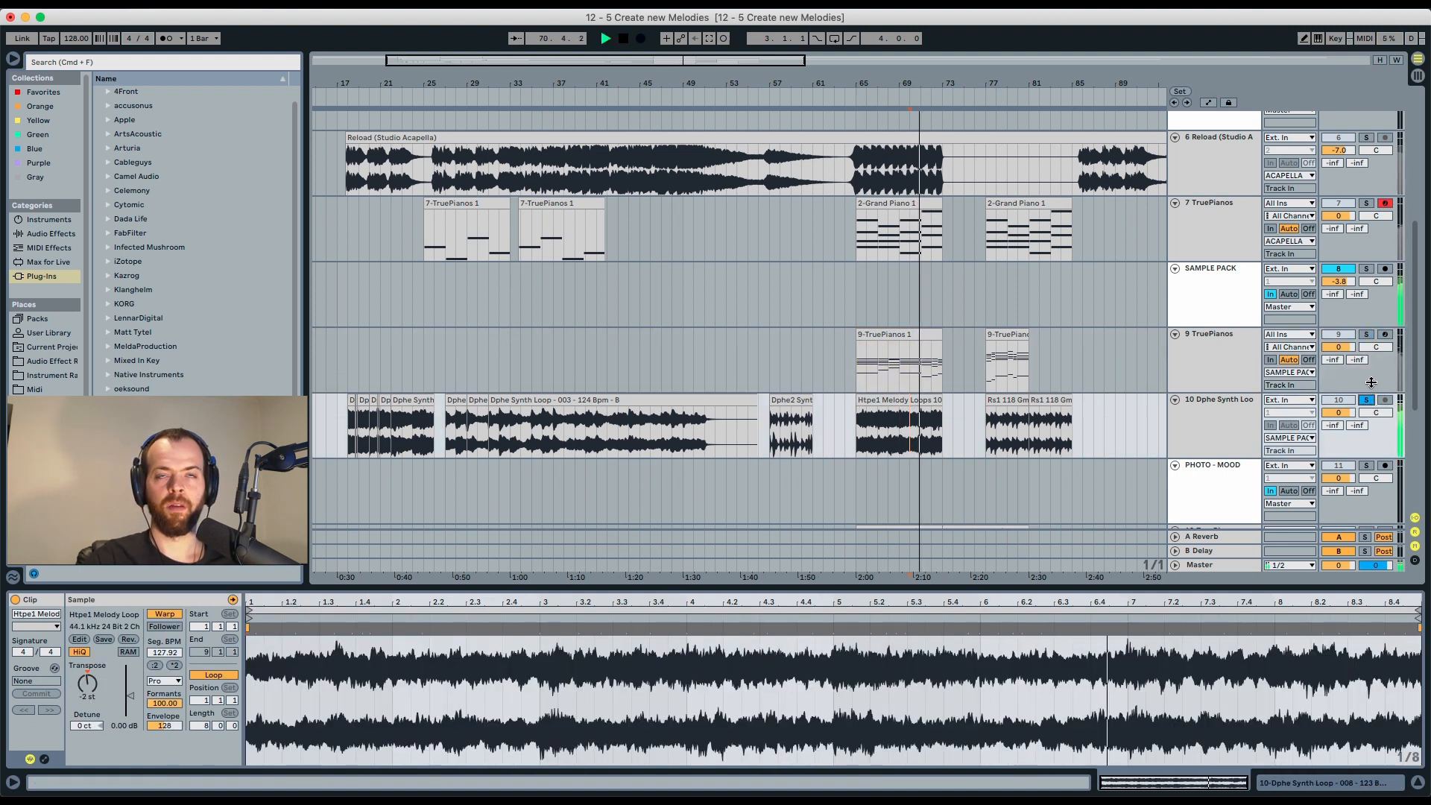
{"action": "left_click", "coordinate": [1365, 334]}
{"action": "key", "text": "space"}
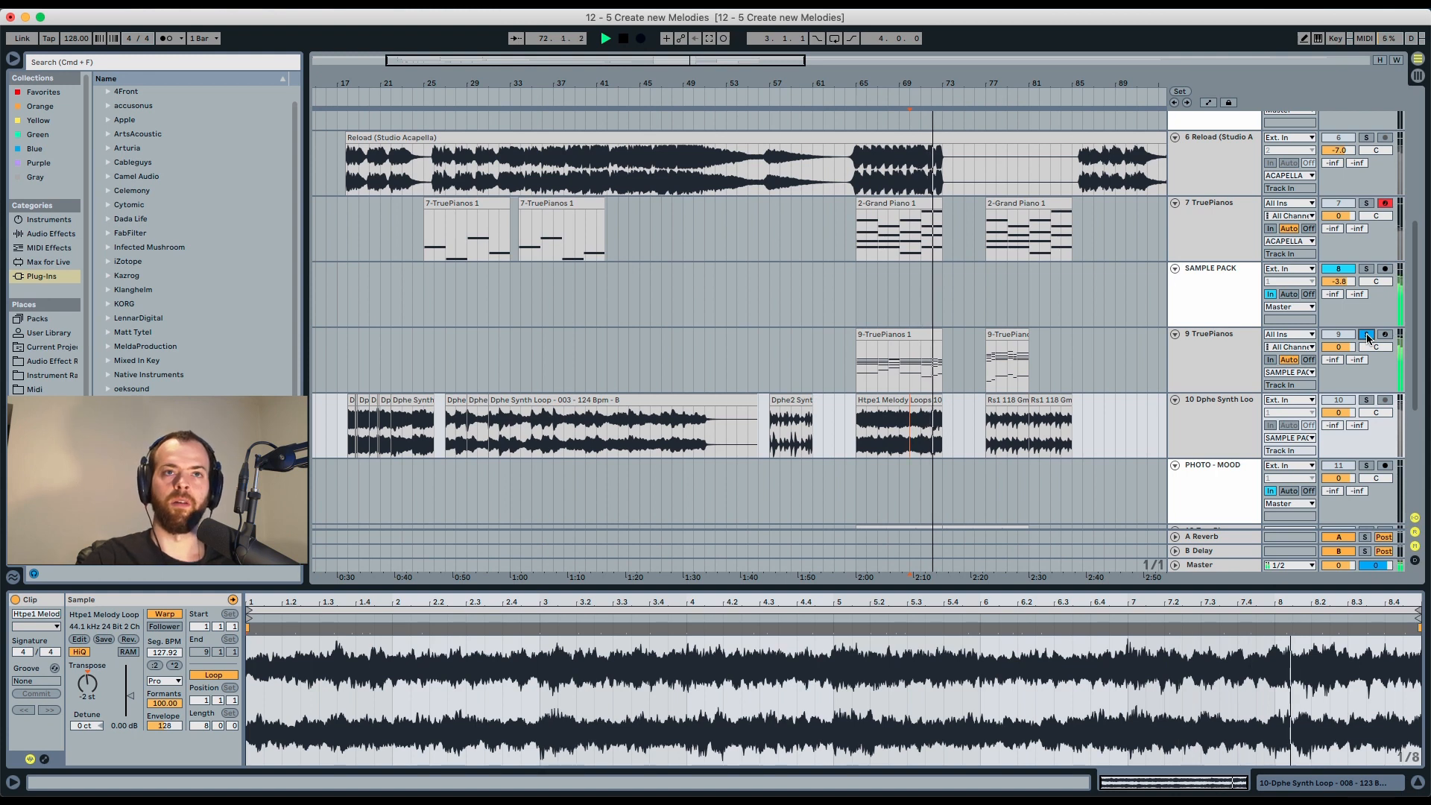
{"action": "key", "text": "space"}
{"action": "left_click", "coordinate": [921, 334]}
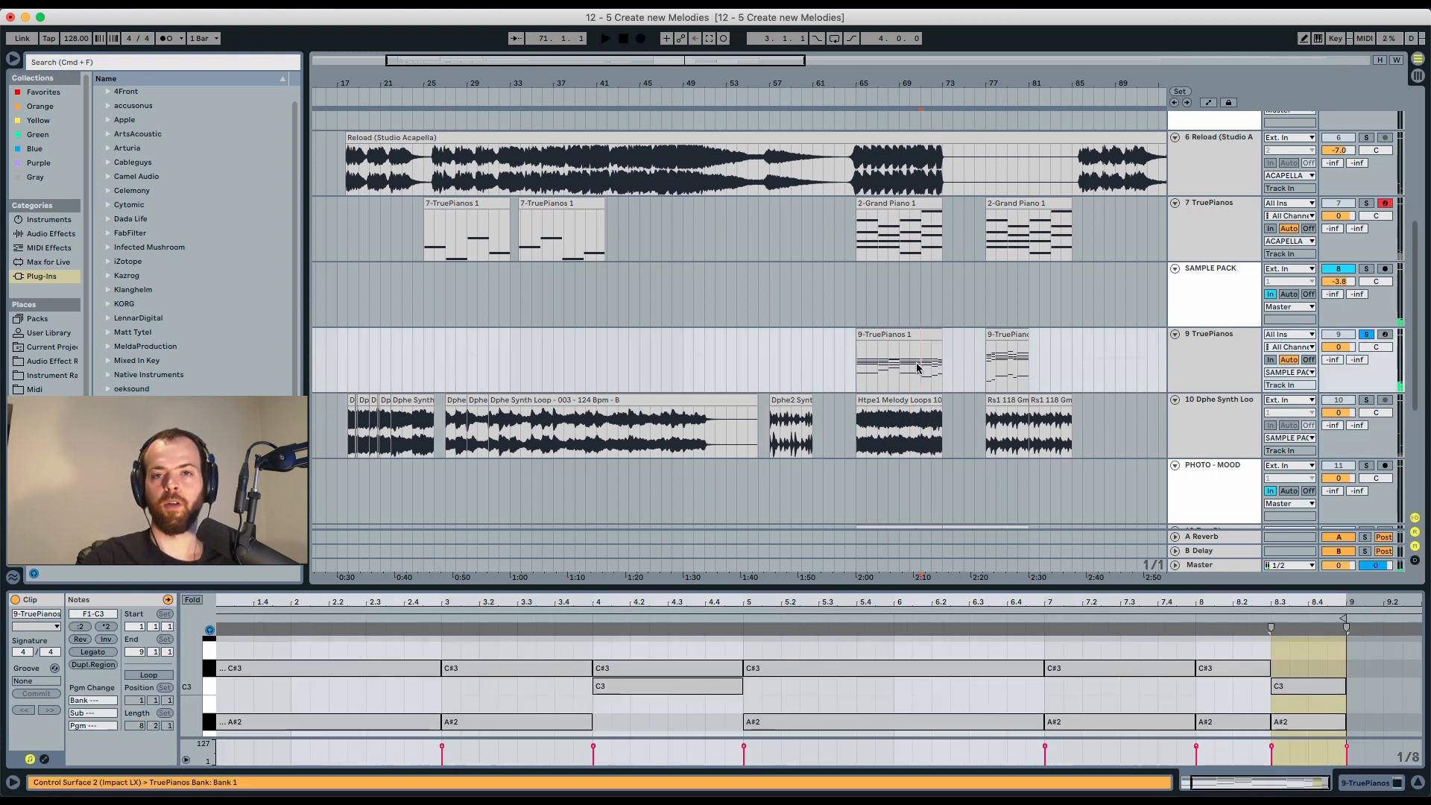
{"action": "key", "text": "space"}
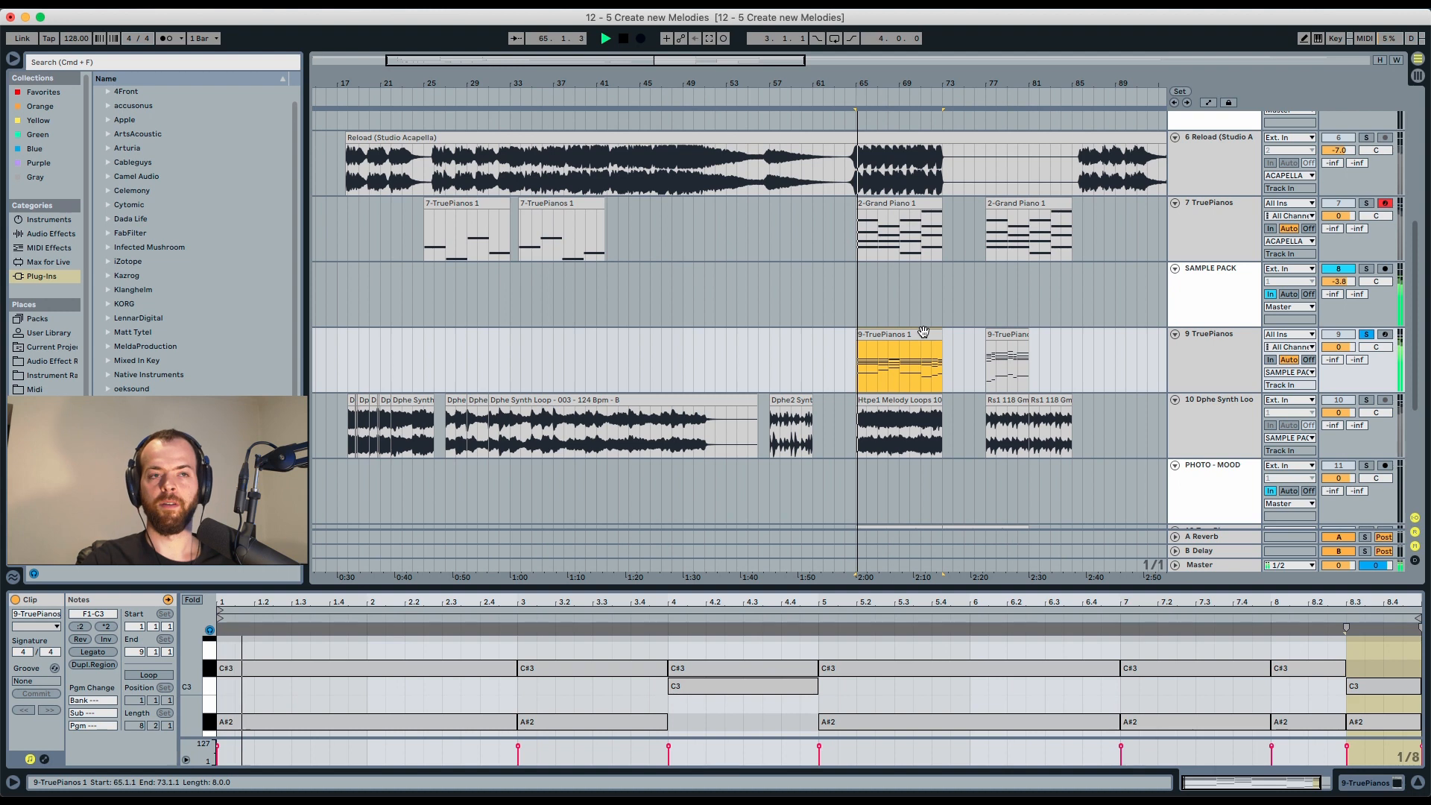
Expand the clip editor to inspect the 9-TruePianos 1 notes while it plays.
{"action": "left_click_drag", "start_coordinate": [847, 588], "coordinate": [856, 261]}
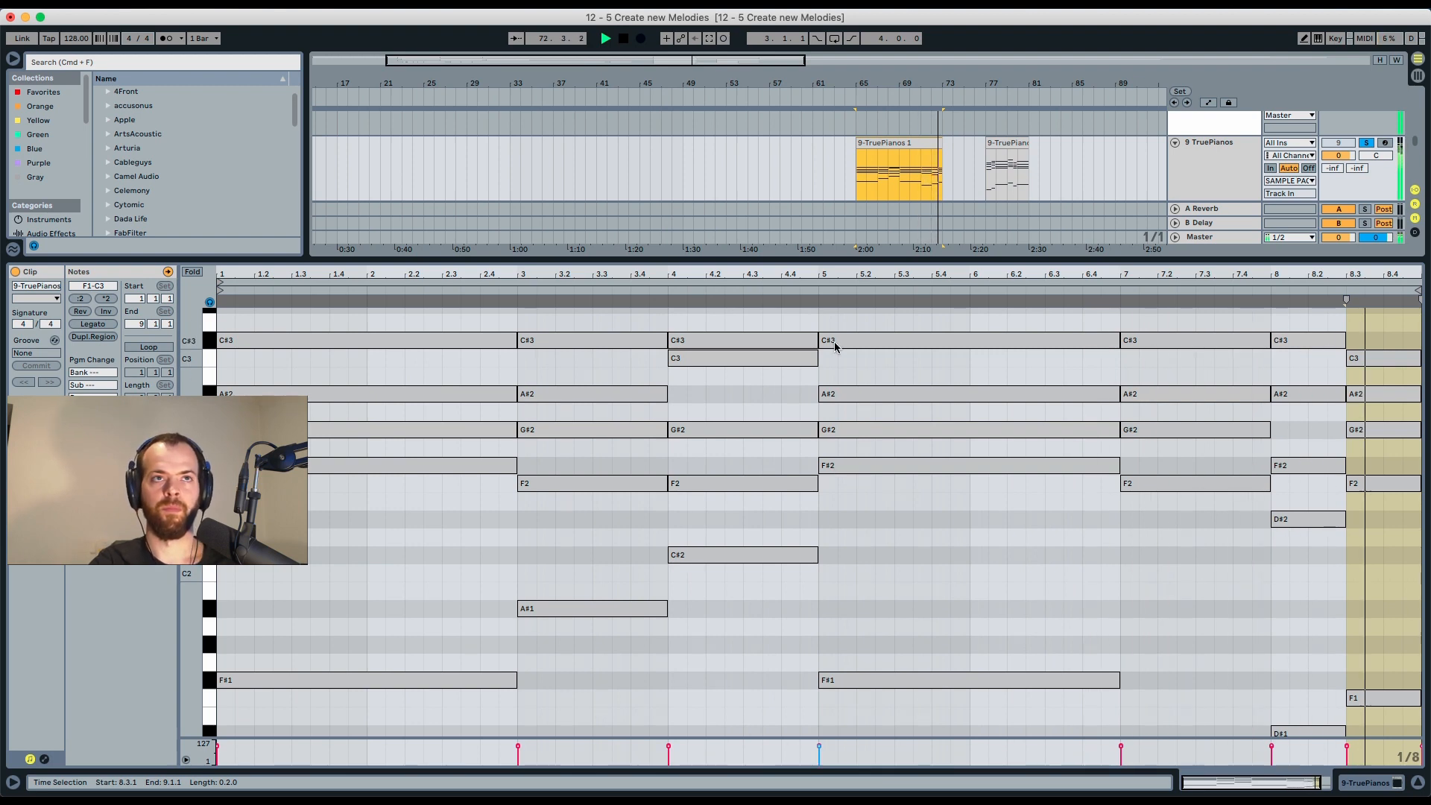
{"action": "key", "text": "space"}
{"action": "left_click_drag", "start_coordinate": [815, 258], "coordinate": [815, 613]}
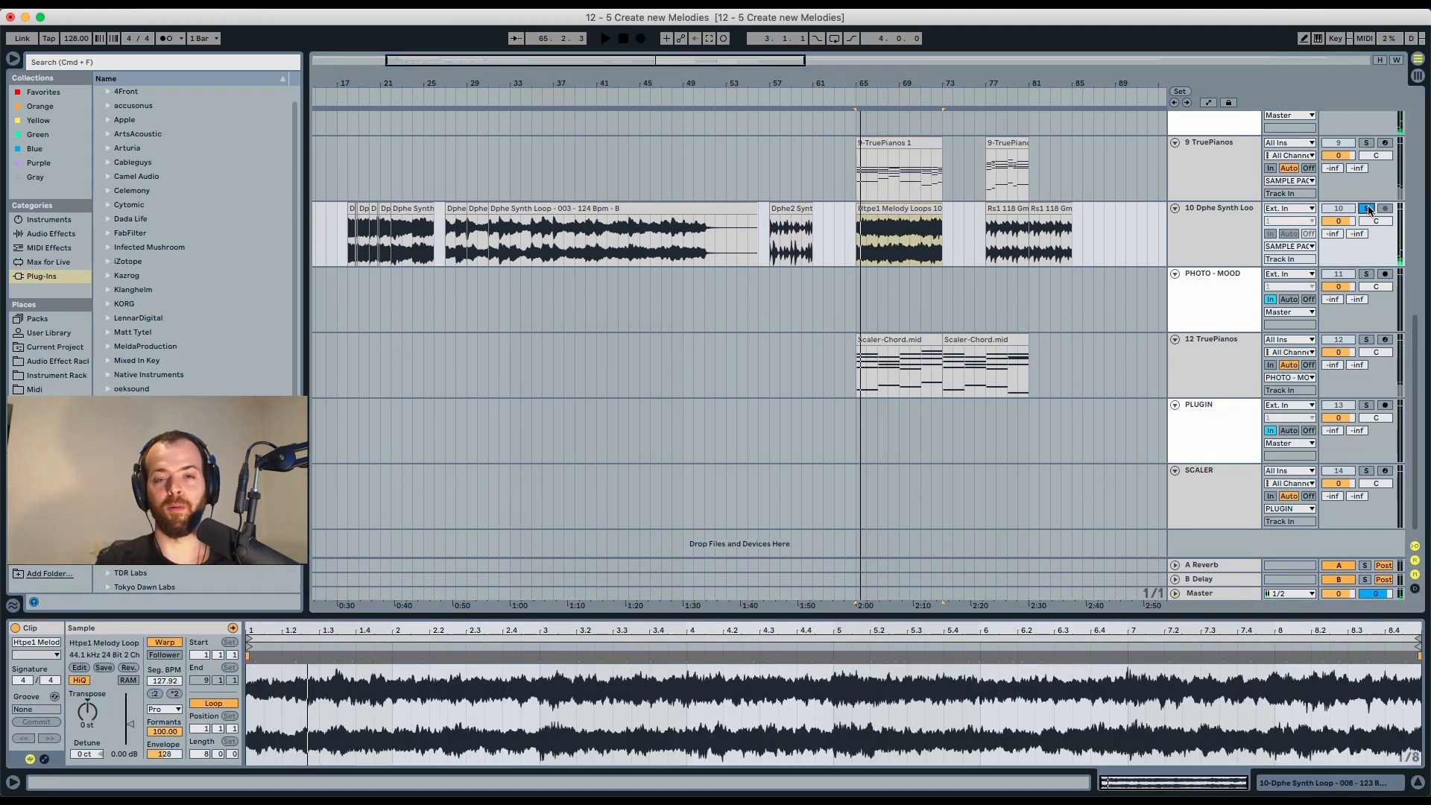
Select and play the Rs1 118 Gmin clip on the Dphe Synth Loop track around bar 77.
{"action": "left_click", "coordinate": [921, 221]}
{"action": "left_click", "coordinate": [915, 240]}
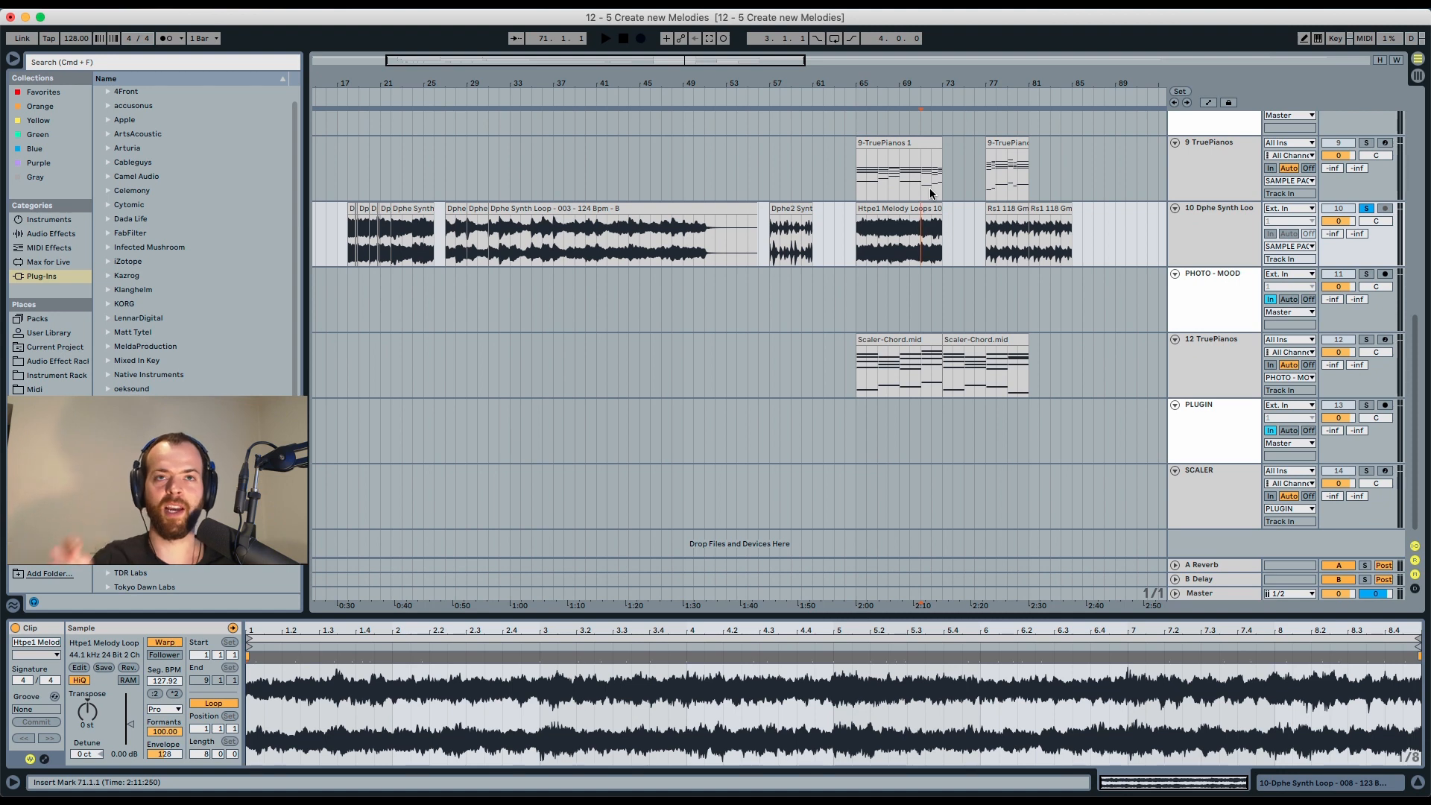
{"action": "left_click", "coordinate": [1002, 210]}
{"action": "key", "text": "space"}
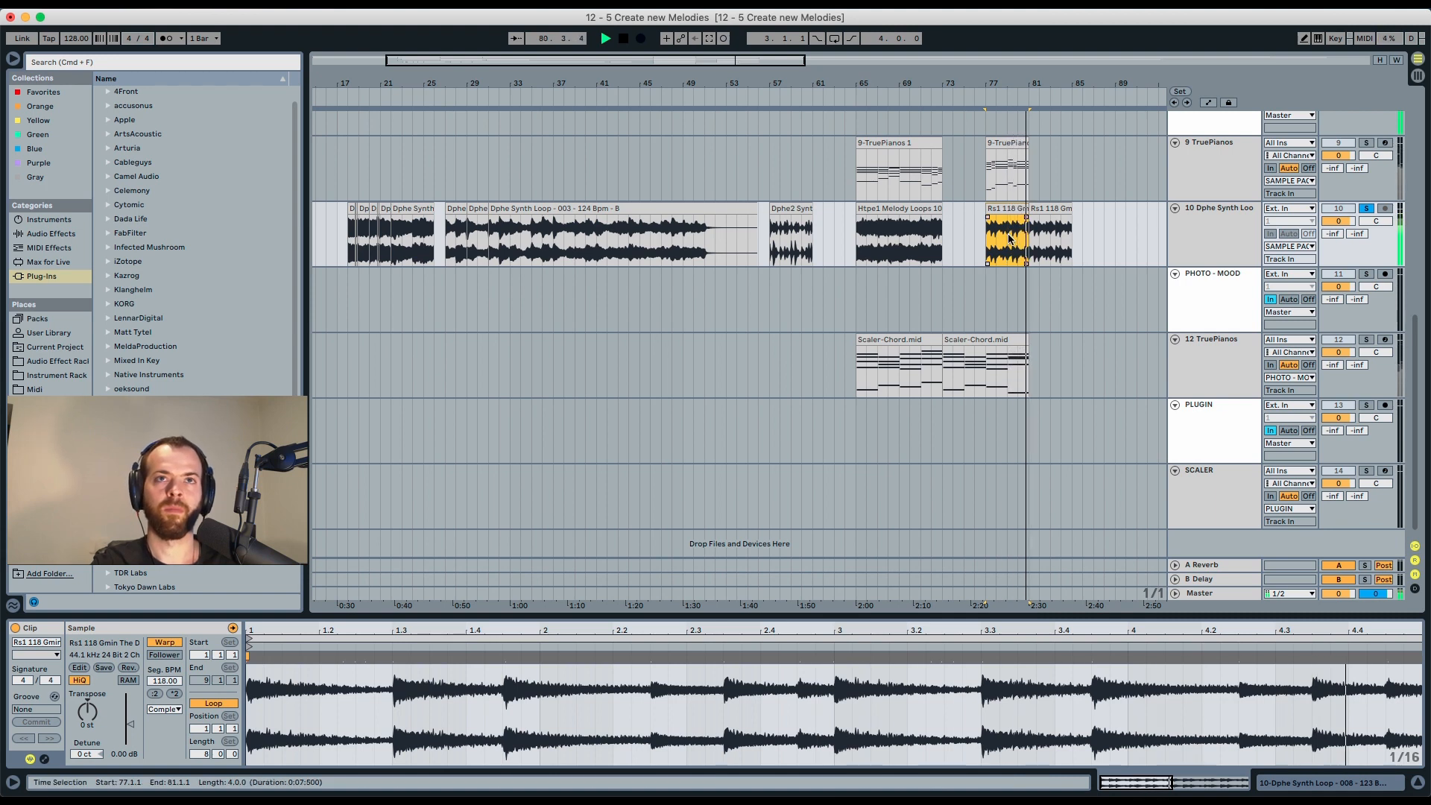
{"action": "key", "text": "space"}
Select the 9-TruePianos 2 clip at bar 77, solo its track with the synth loop, and play it.
{"action": "left_click", "coordinate": [1005, 196]}
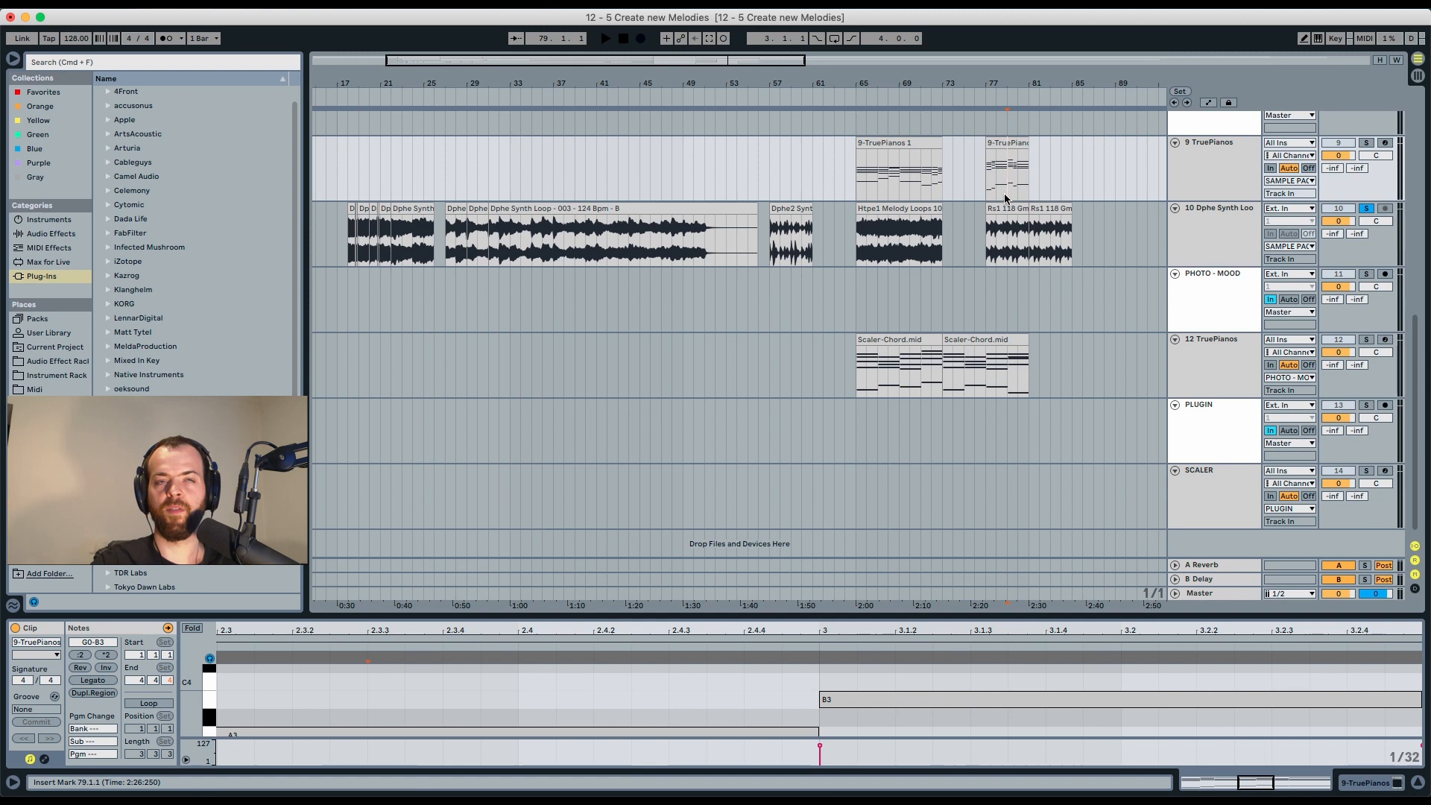
{"action": "left_click", "coordinate": [1011, 176]}
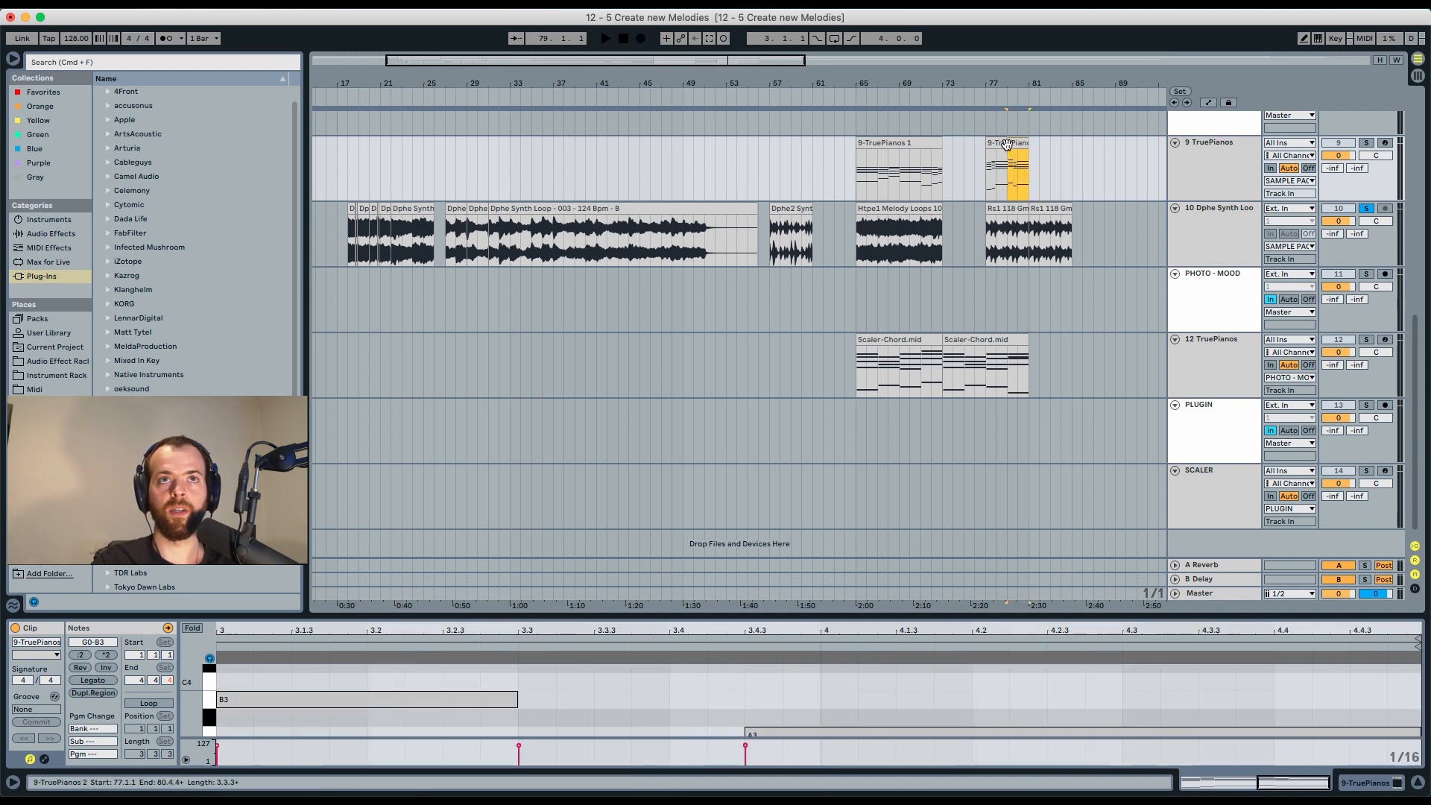
{"action": "left_click", "coordinate": [1367, 144]}
{"action": "key", "text": "space"}
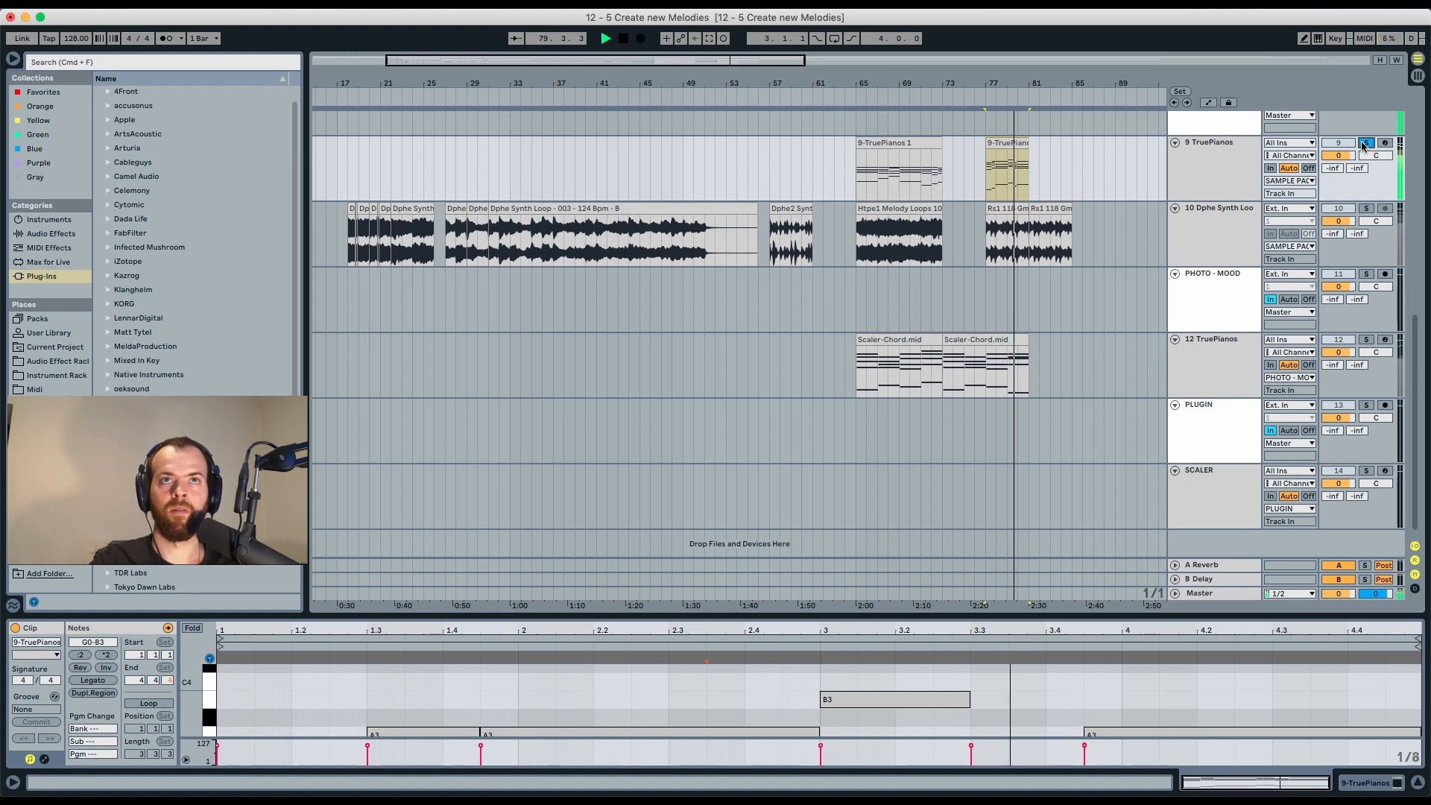
{"action": "left_click", "coordinate": [1366, 210]}
{"action": "key", "text": "space"}
{"action": "key", "text": "space"}
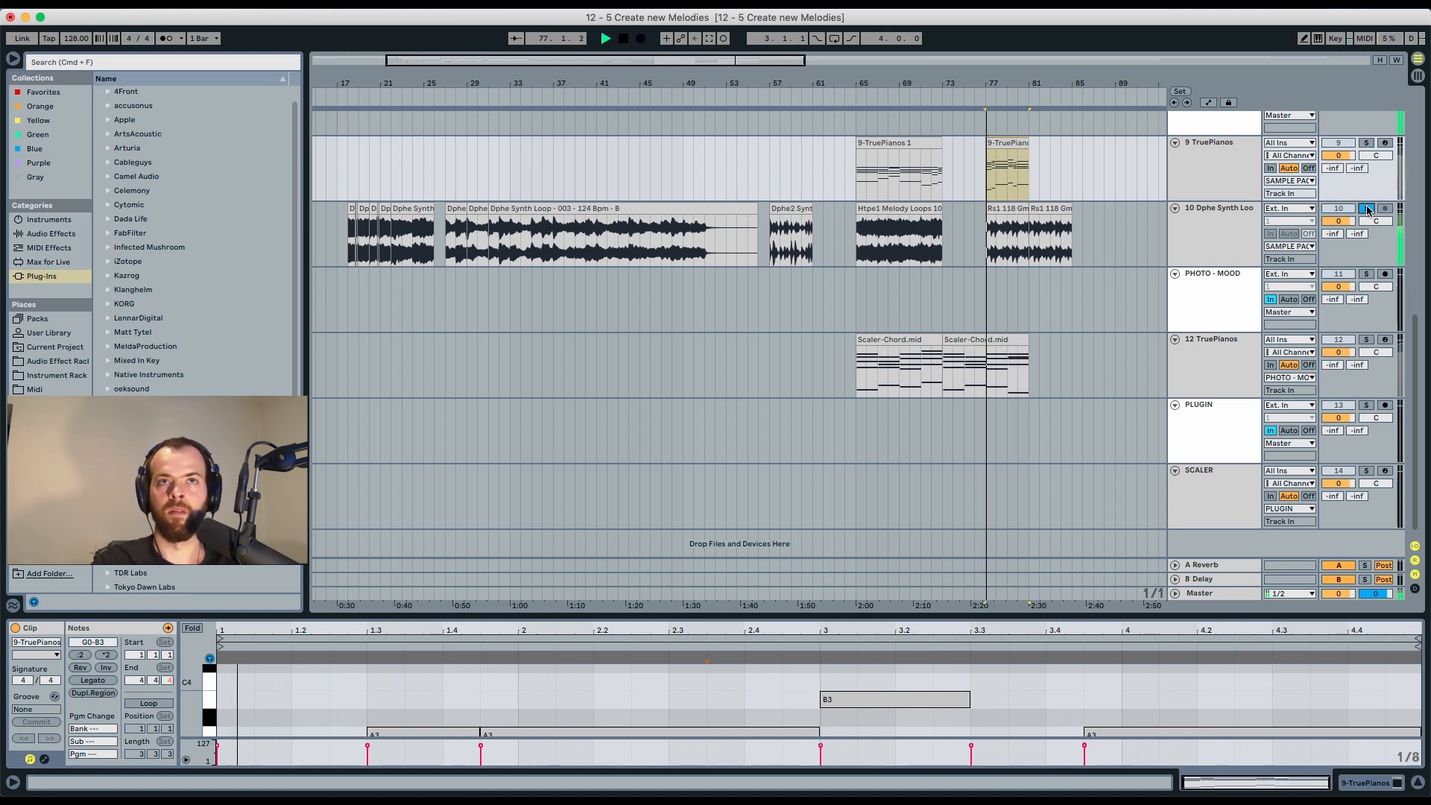
{"action": "key", "text": "space"}
{"action": "left_click", "coordinate": [1363, 143]}
{"action": "key", "text": "space"}
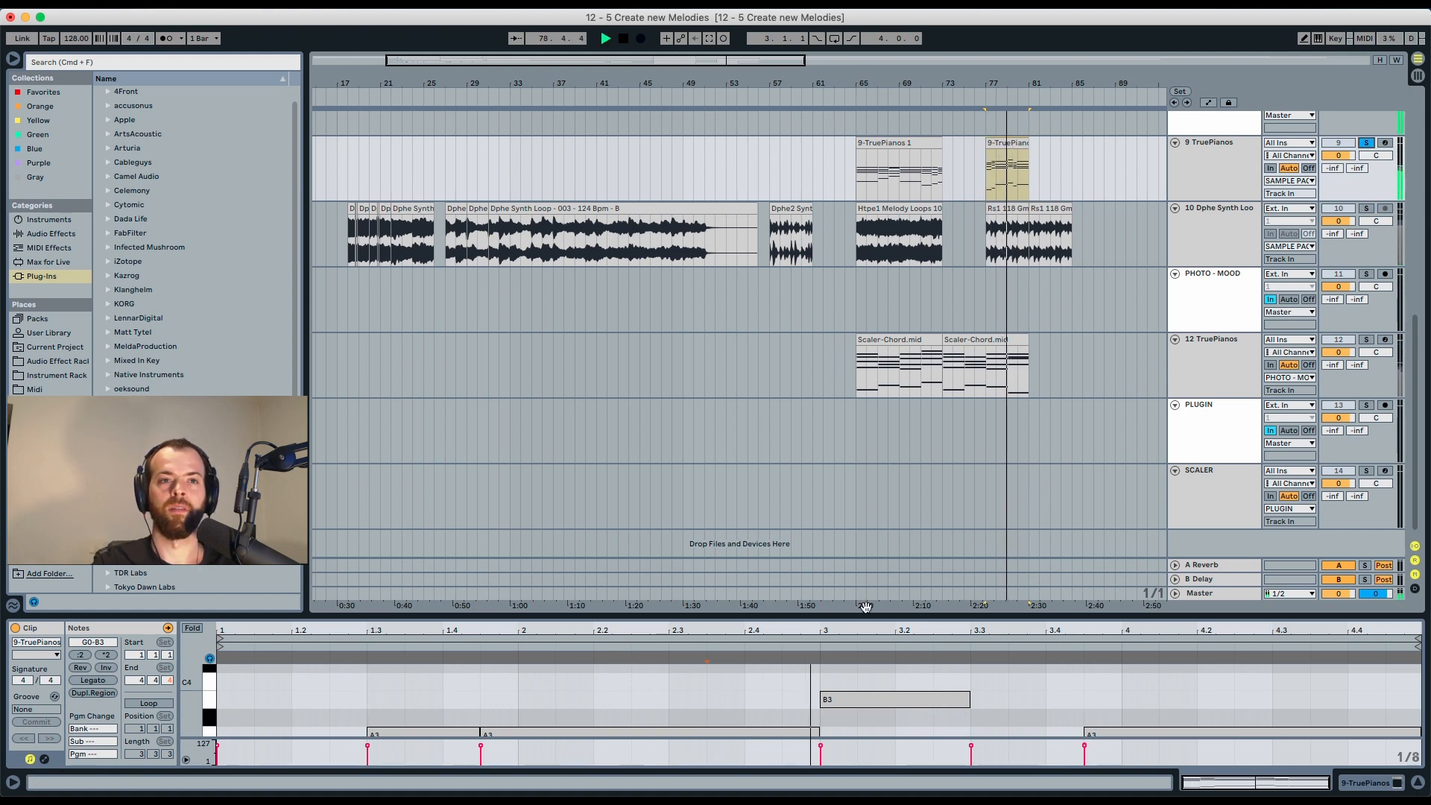
Transpose all notes of the 9-TruePianos 2 clip up two semitones and play it back.
{"action": "left_click_drag", "start_coordinate": [879, 617], "coordinate": [891, 279]}
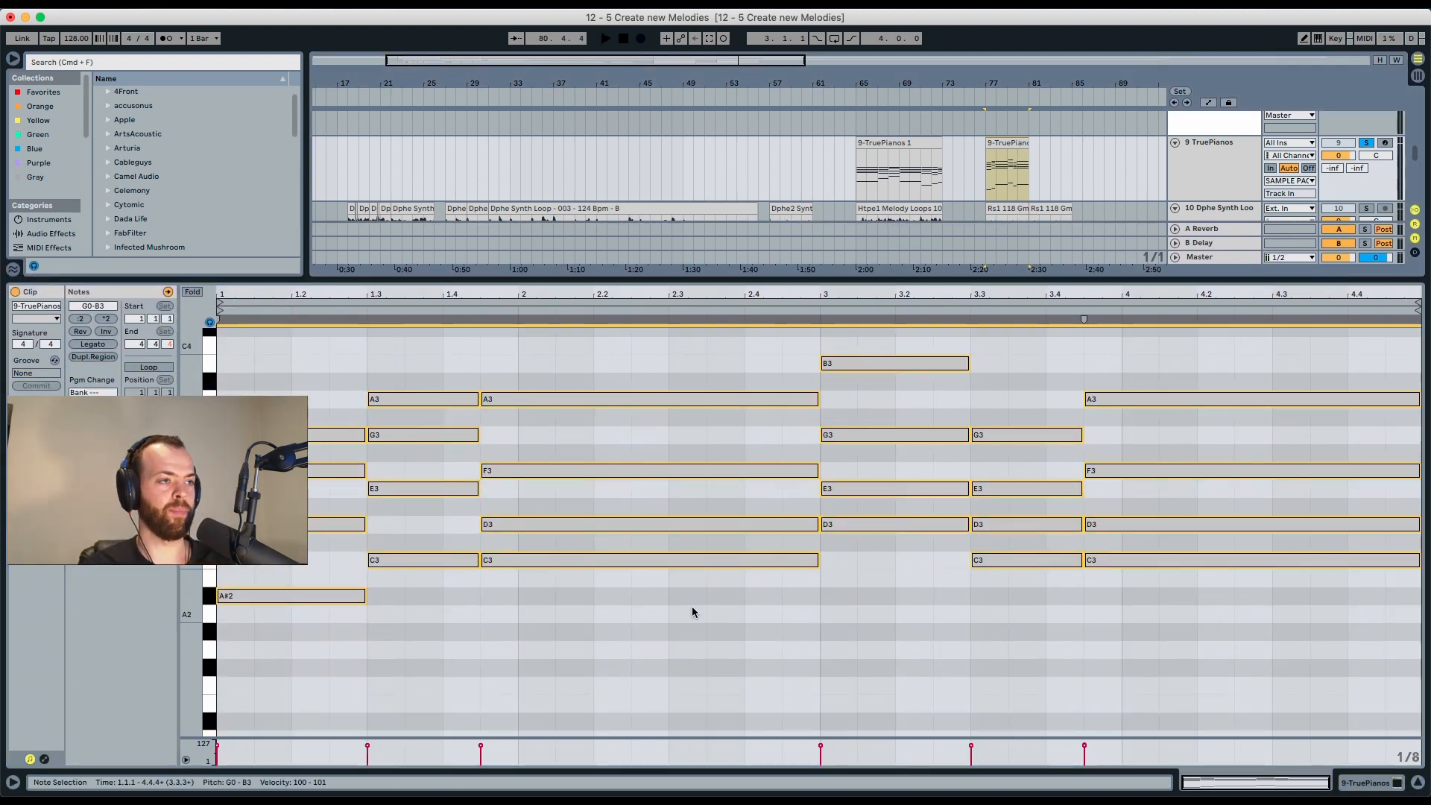
{"action": "key", "text": "Up"}
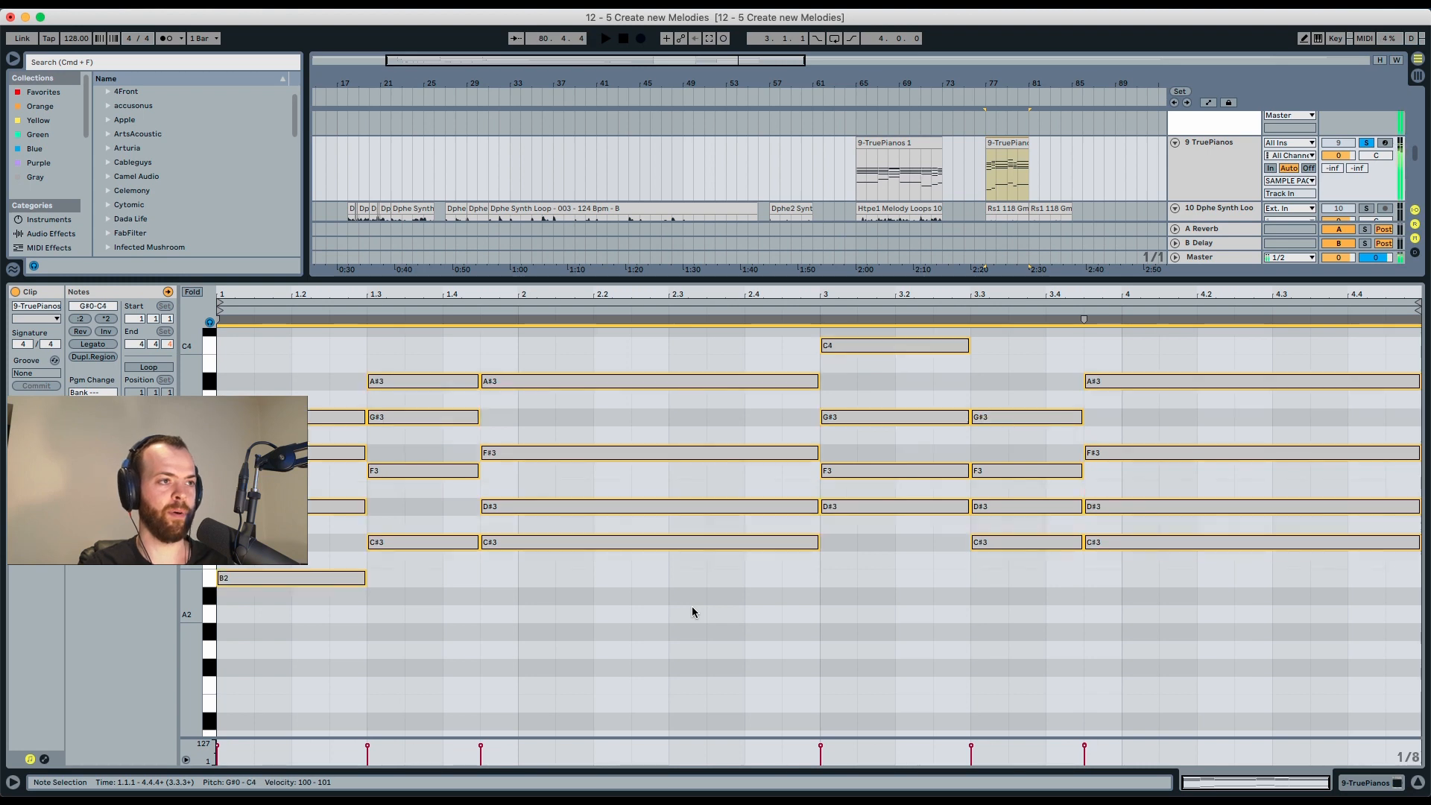
{"action": "key", "text": "Up"}
{"action": "key", "text": "space"}
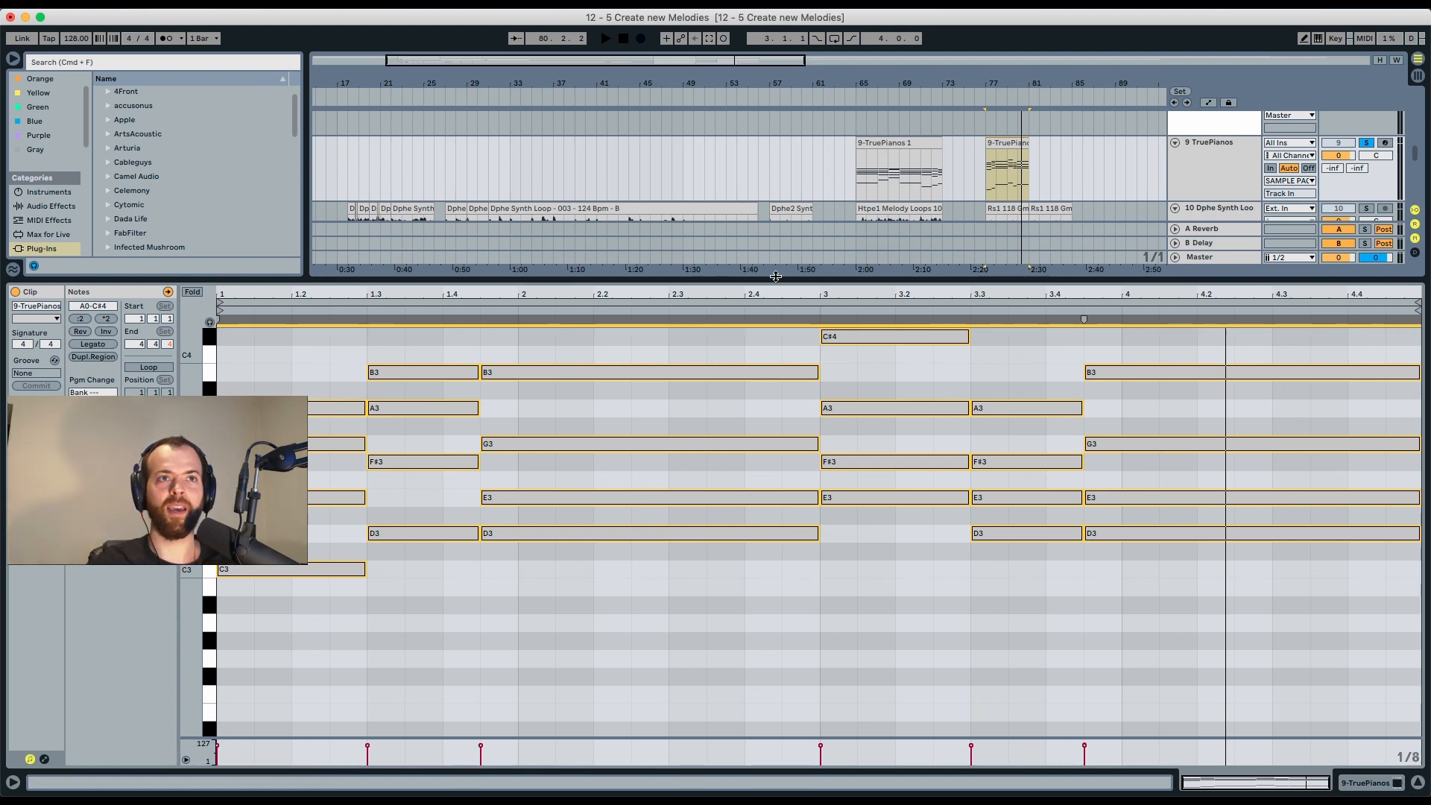
Solo the 12 TruePianos track and play its first Scaler-Chord clip at bar 65.
{"action": "left_click_drag", "start_coordinate": [775, 277], "coordinate": [805, 584]}
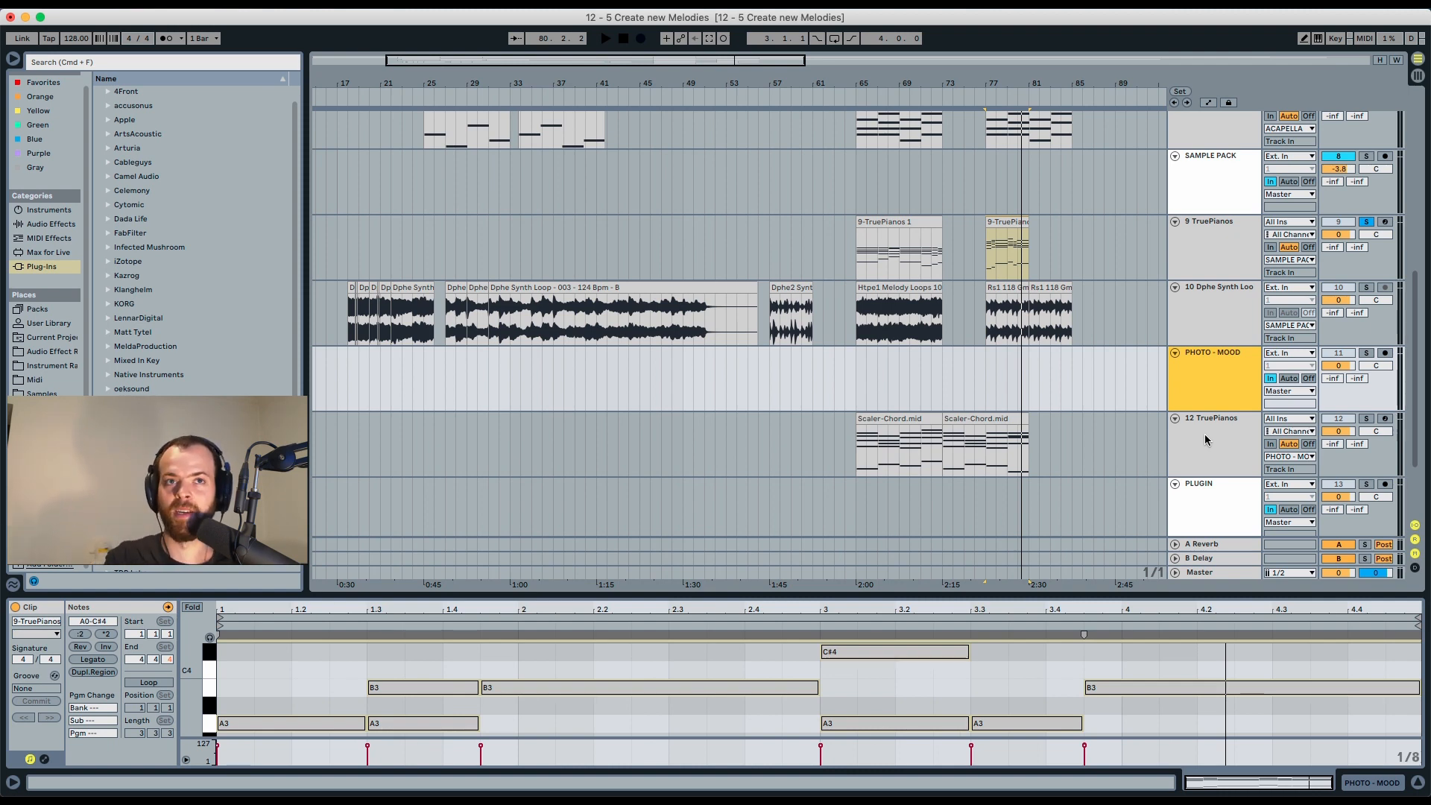
{"action": "left_click", "coordinate": [901, 415]}
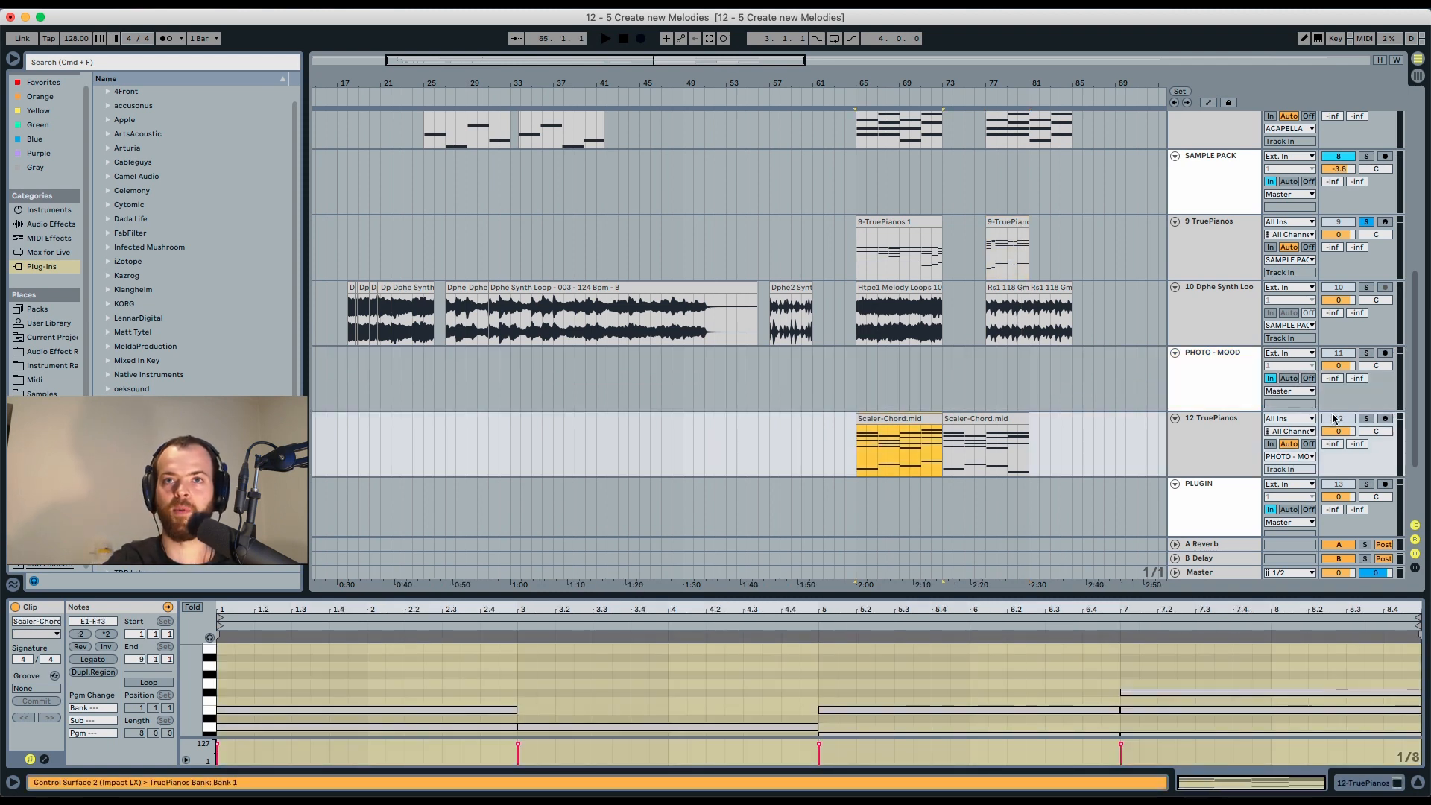
{"action": "left_click", "coordinate": [1364, 419]}
{"action": "key", "text": "space"}
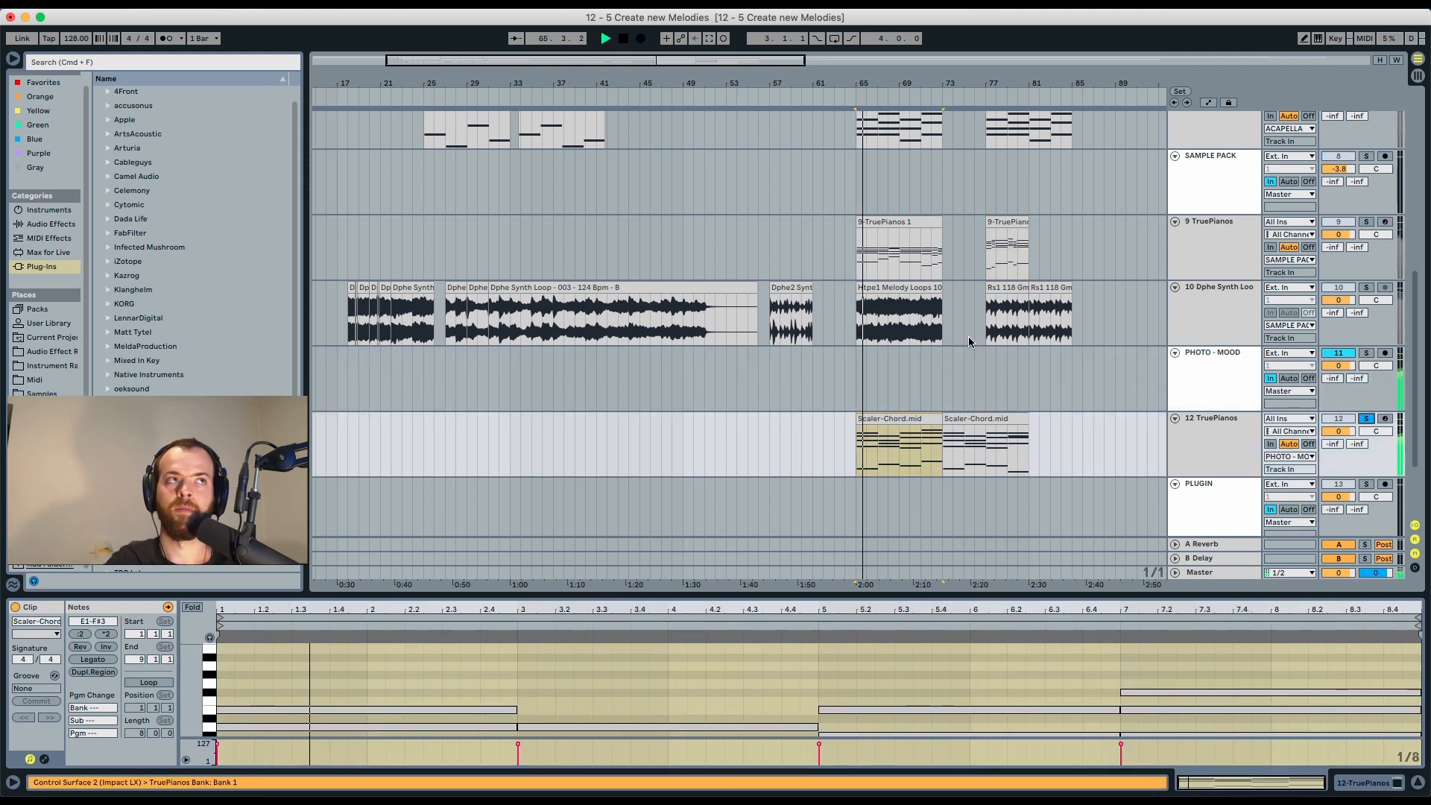
Turn on the metronome and play the second Scaler-Chord clip on the 12 TruePianos track, viewing its notes.
{"action": "left_click", "coordinate": [168, 39]}
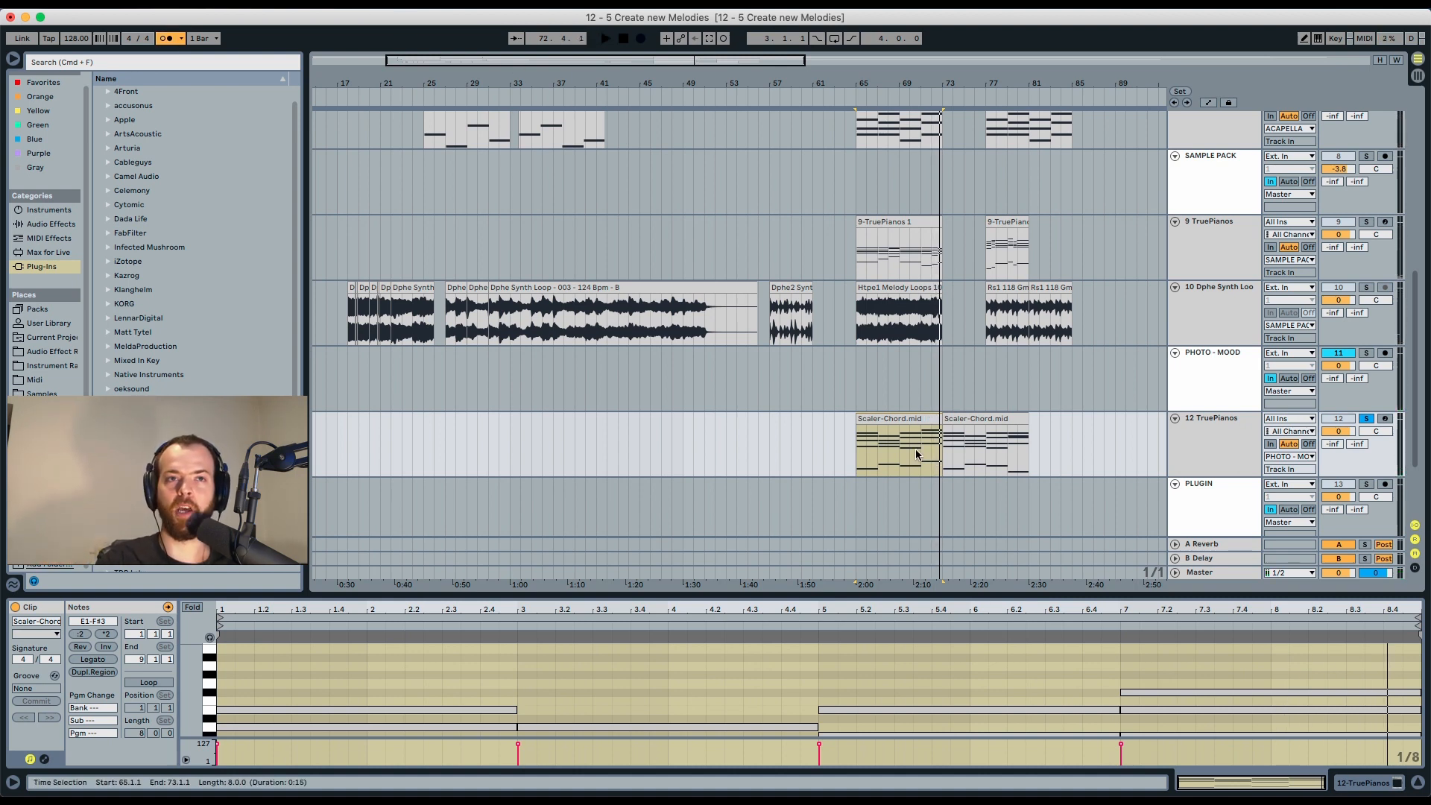
{"action": "left_click_drag", "start_coordinate": [921, 451], "coordinate": [1026, 471]}
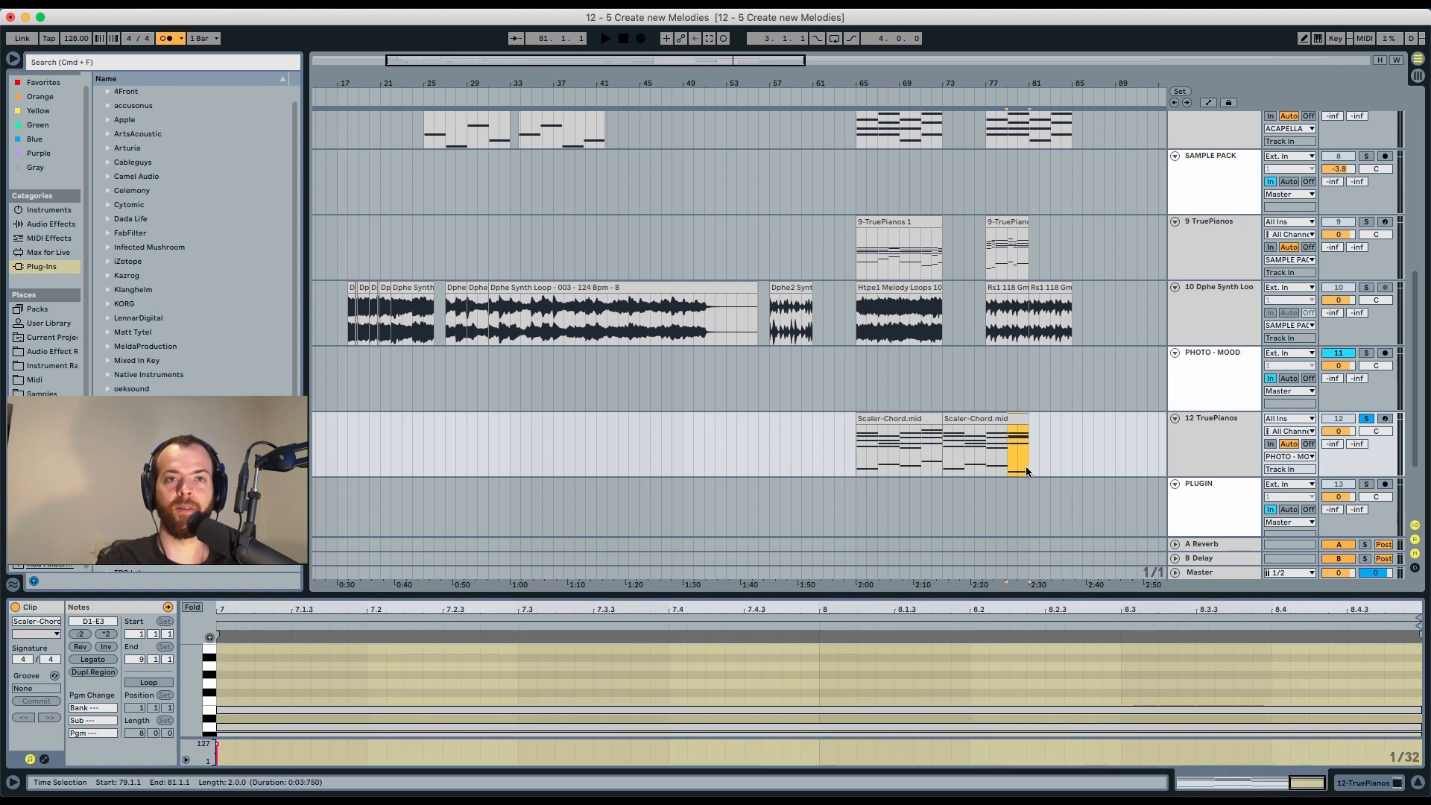
{"action": "left_click", "coordinate": [983, 418]}
{"action": "key", "text": "space"}
{"action": "left_click_drag", "start_coordinate": [901, 595], "coordinate": [897, 348]}
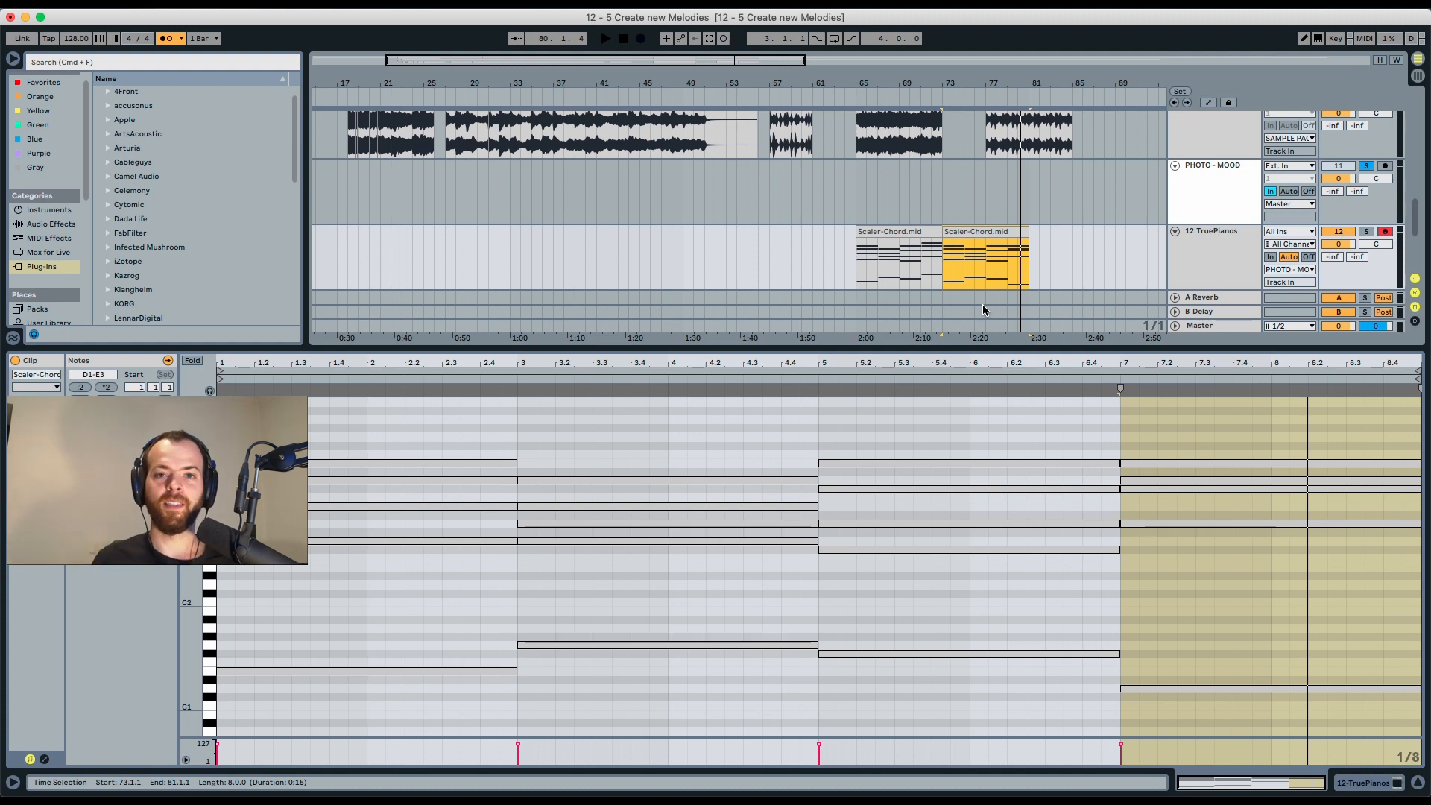
{"action": "left_click_drag", "start_coordinate": [969, 348], "coordinate": [960, 619]}
Open the Scaler 2 plugin on the SCALER track and audition its A min and C maj chords.
{"action": "left_click", "coordinate": [1206, 484]}
{"action": "double_click", "coordinate": [1234, 483]}
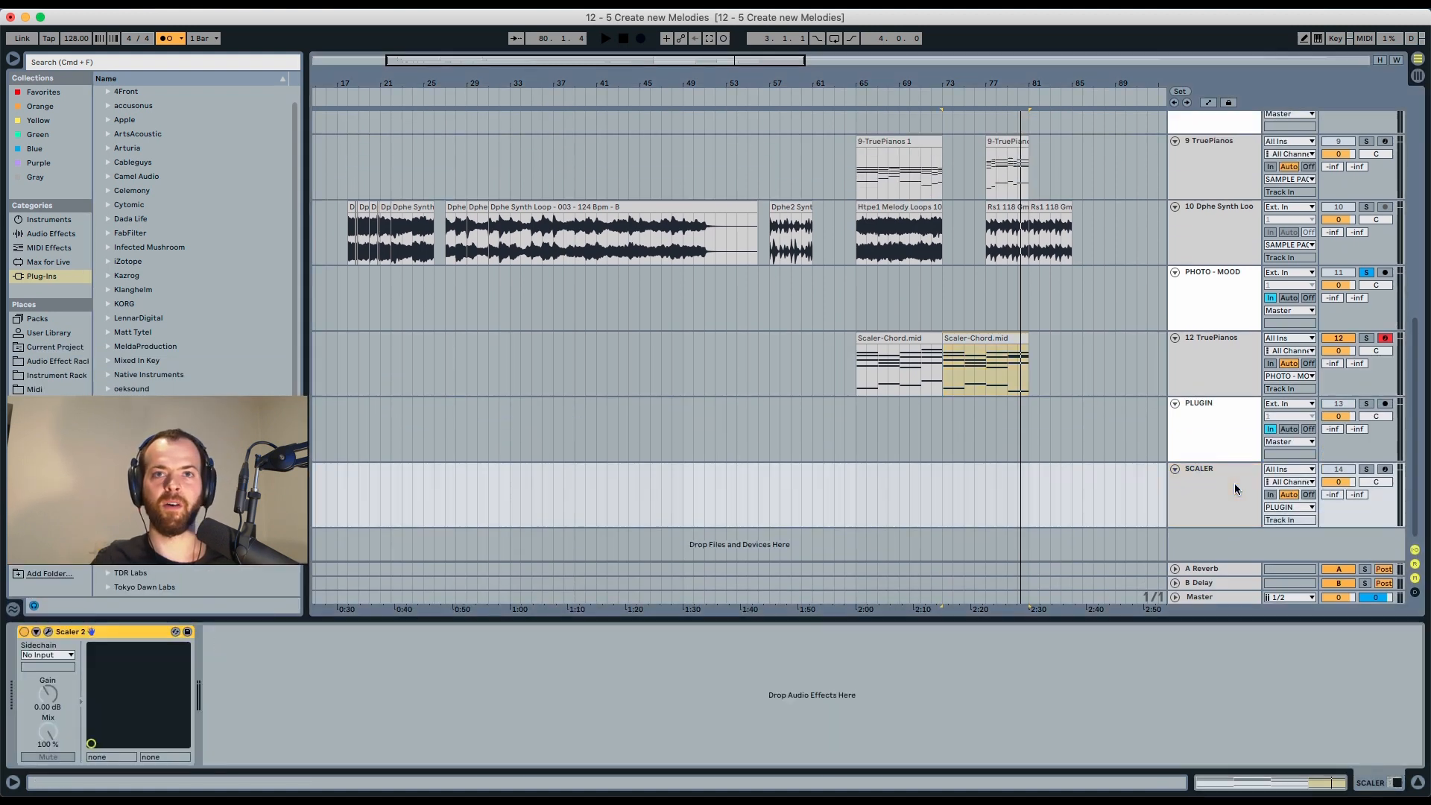
{"action": "left_click", "coordinate": [48, 633]}
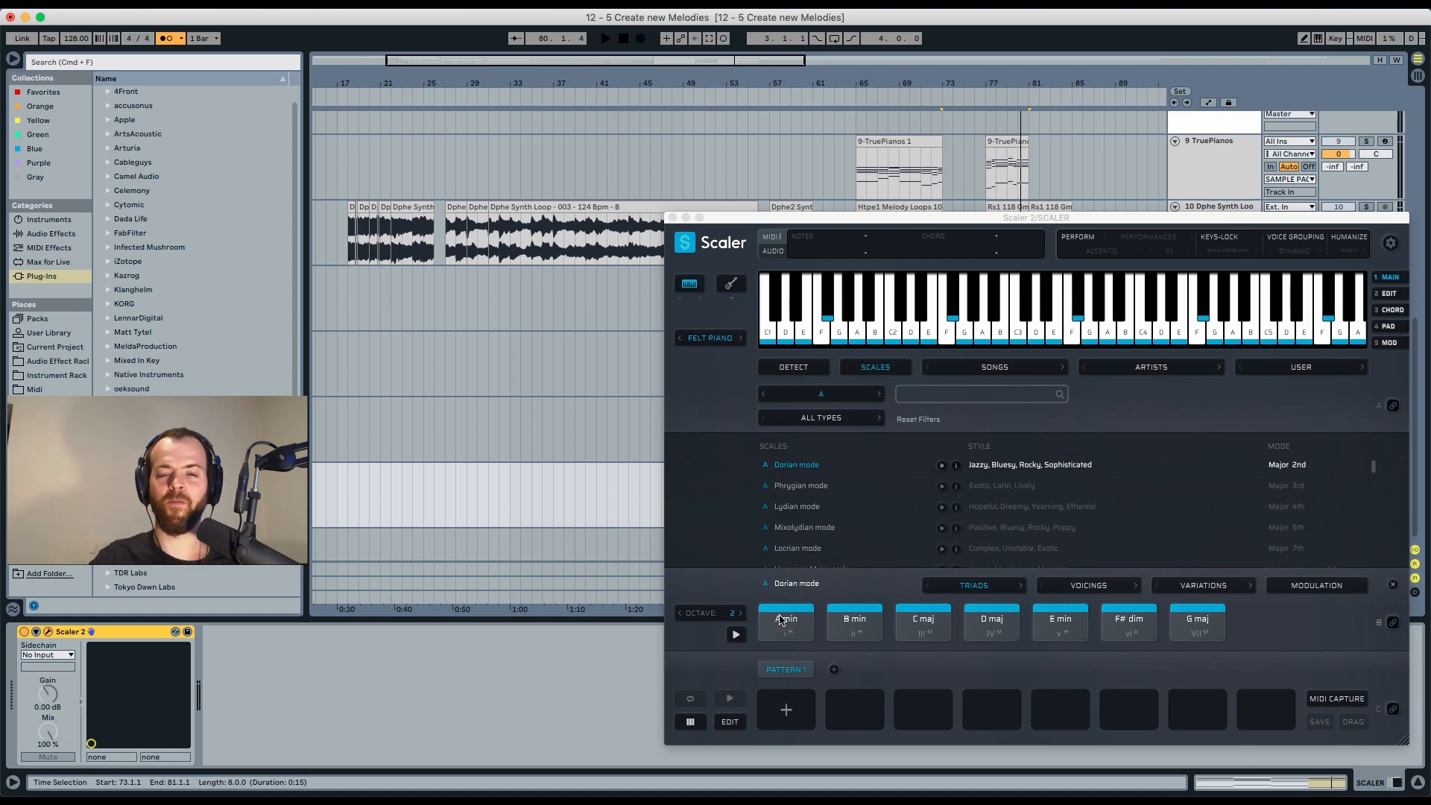
{"action": "left_click", "coordinate": [789, 617]}
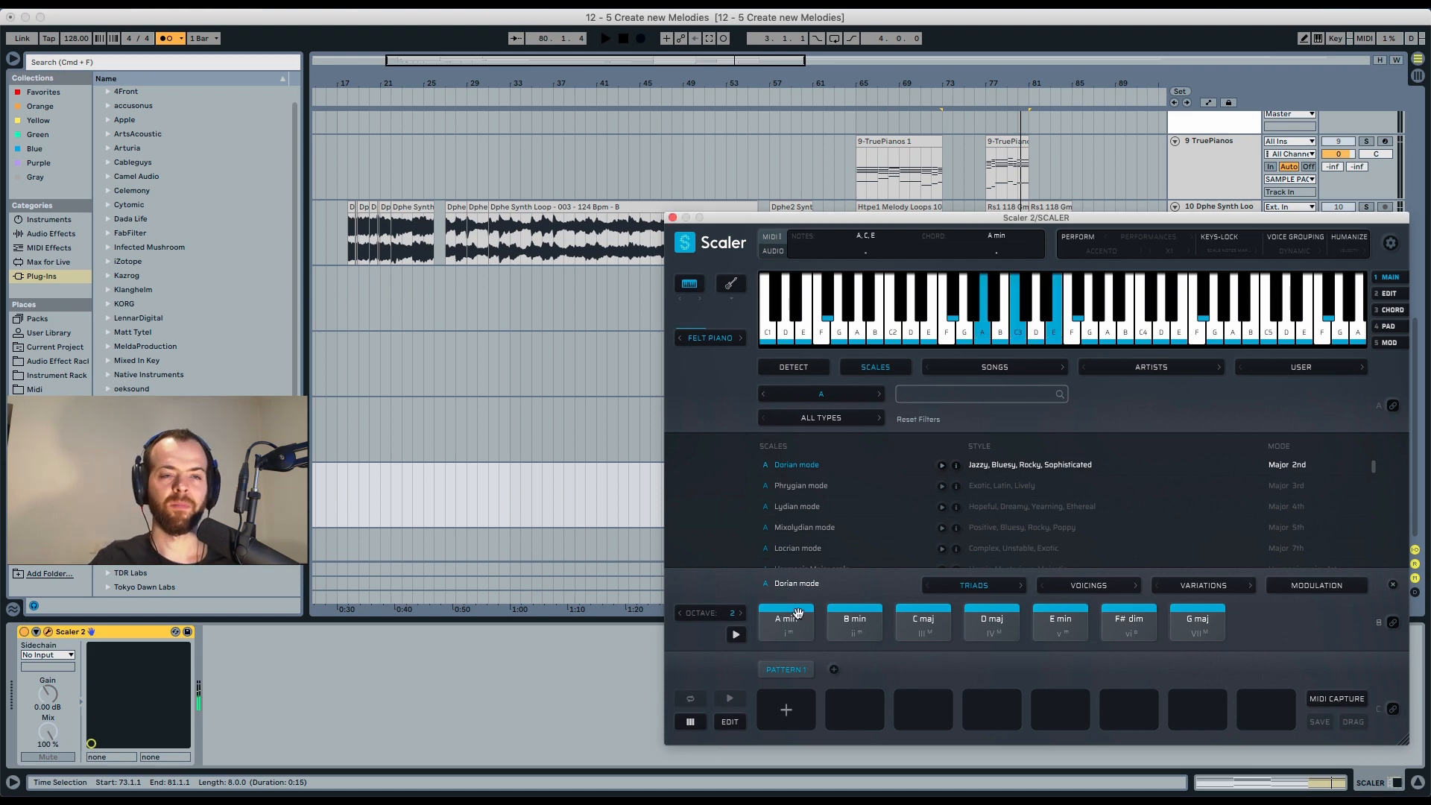
{"action": "left_click", "coordinate": [909, 621]}
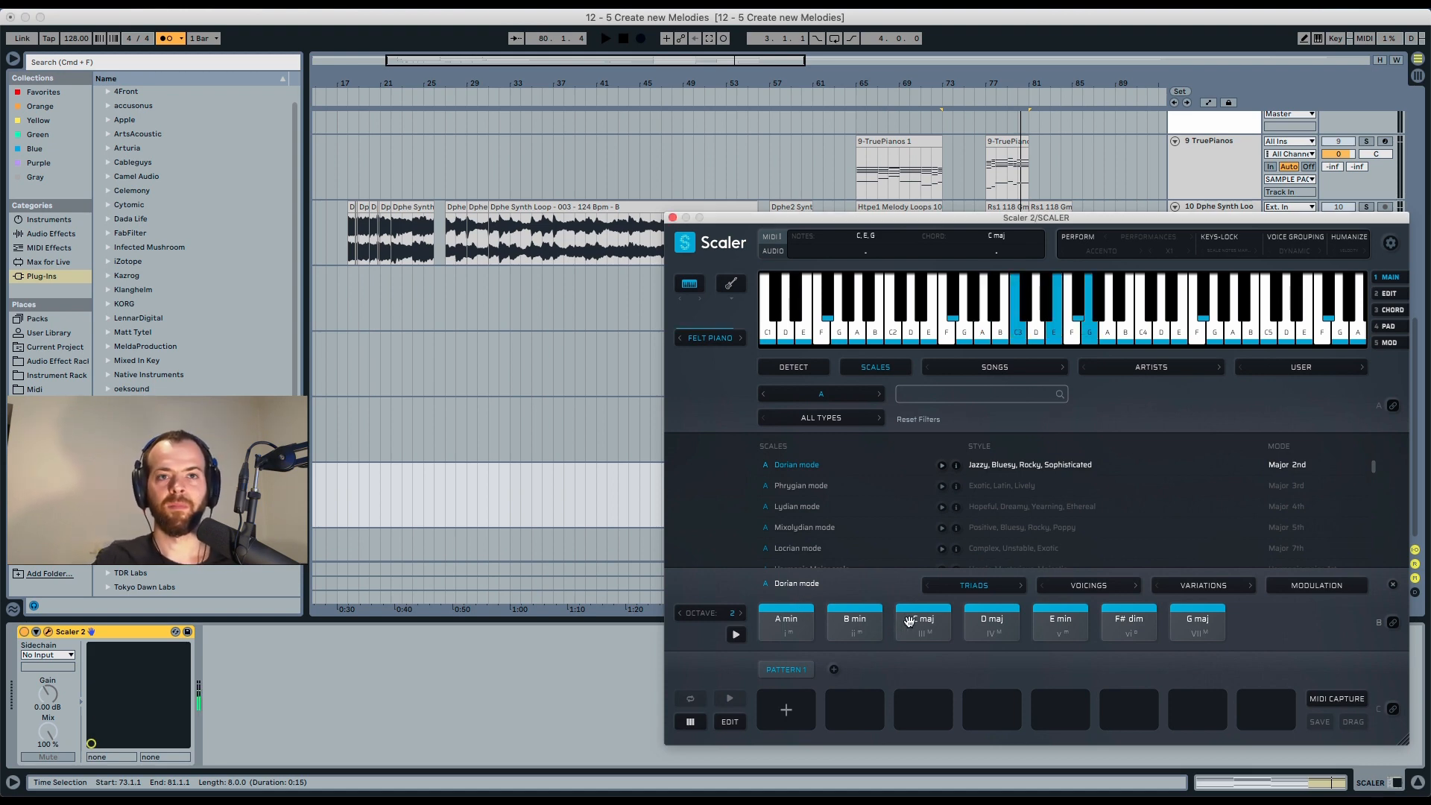
Audition the Dorian-mode triads E min, D maj, A min, C maj and B min in Scaler.
{"action": "left_click", "coordinate": [1053, 625]}
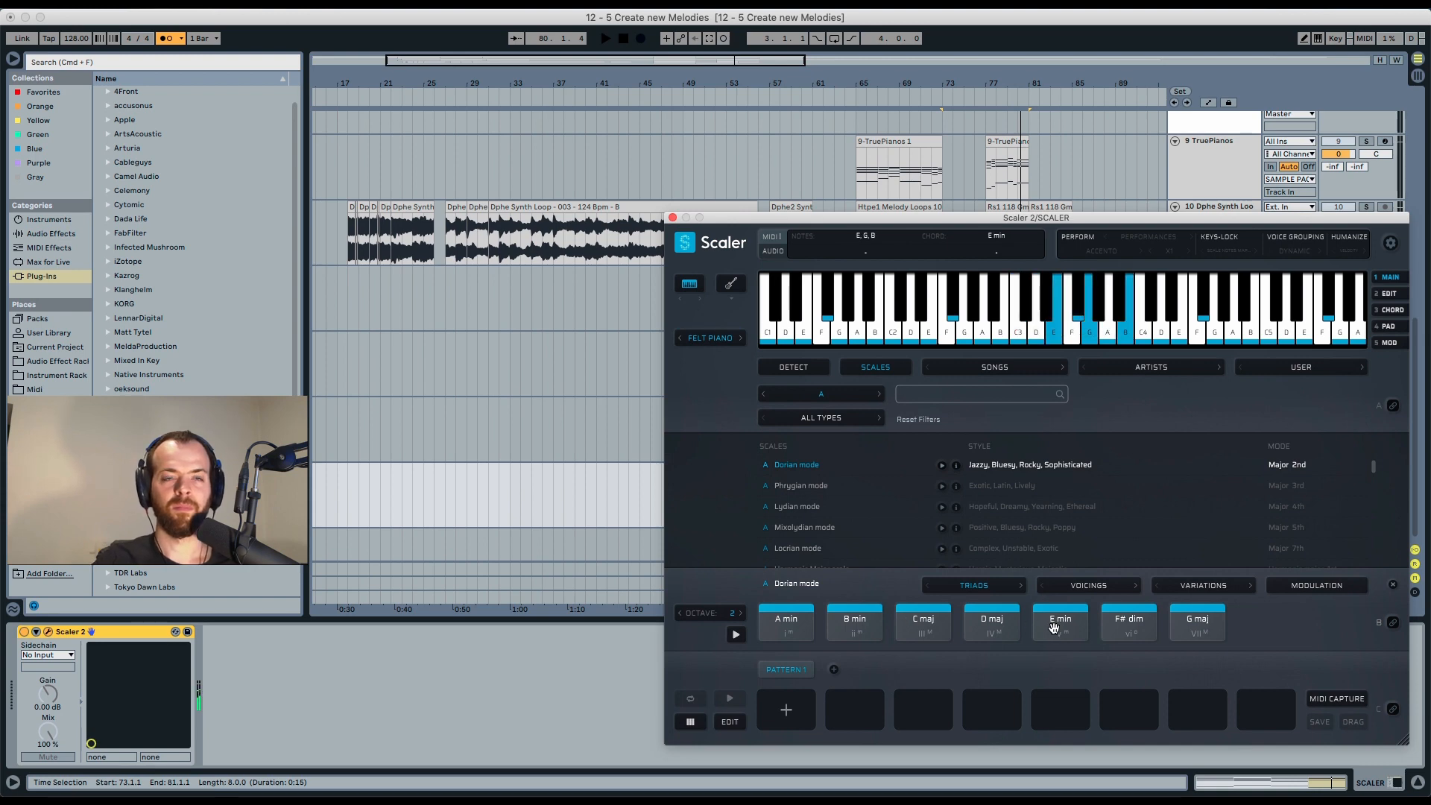
{"action": "left_click", "coordinate": [992, 625]}
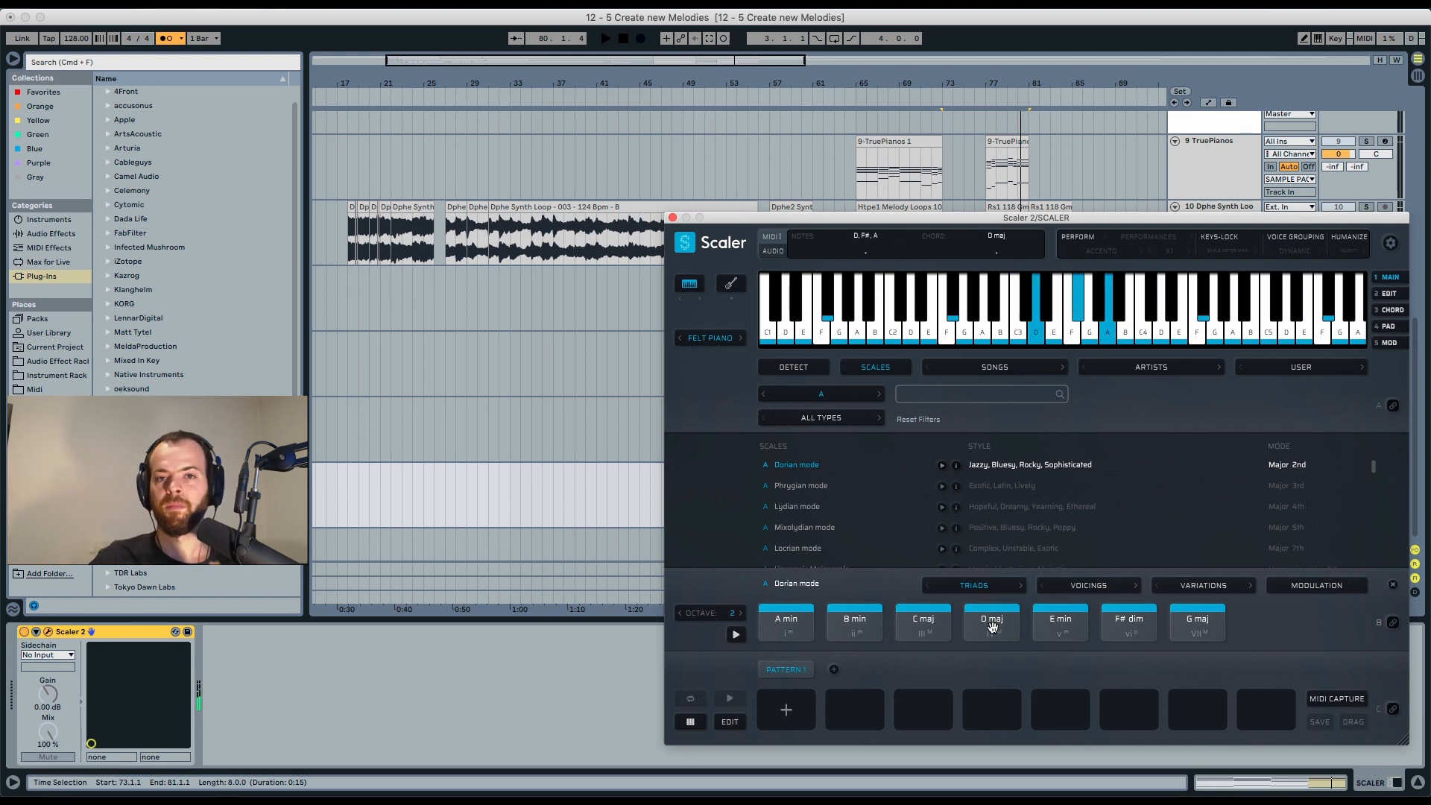
{"action": "left_click", "coordinate": [778, 623]}
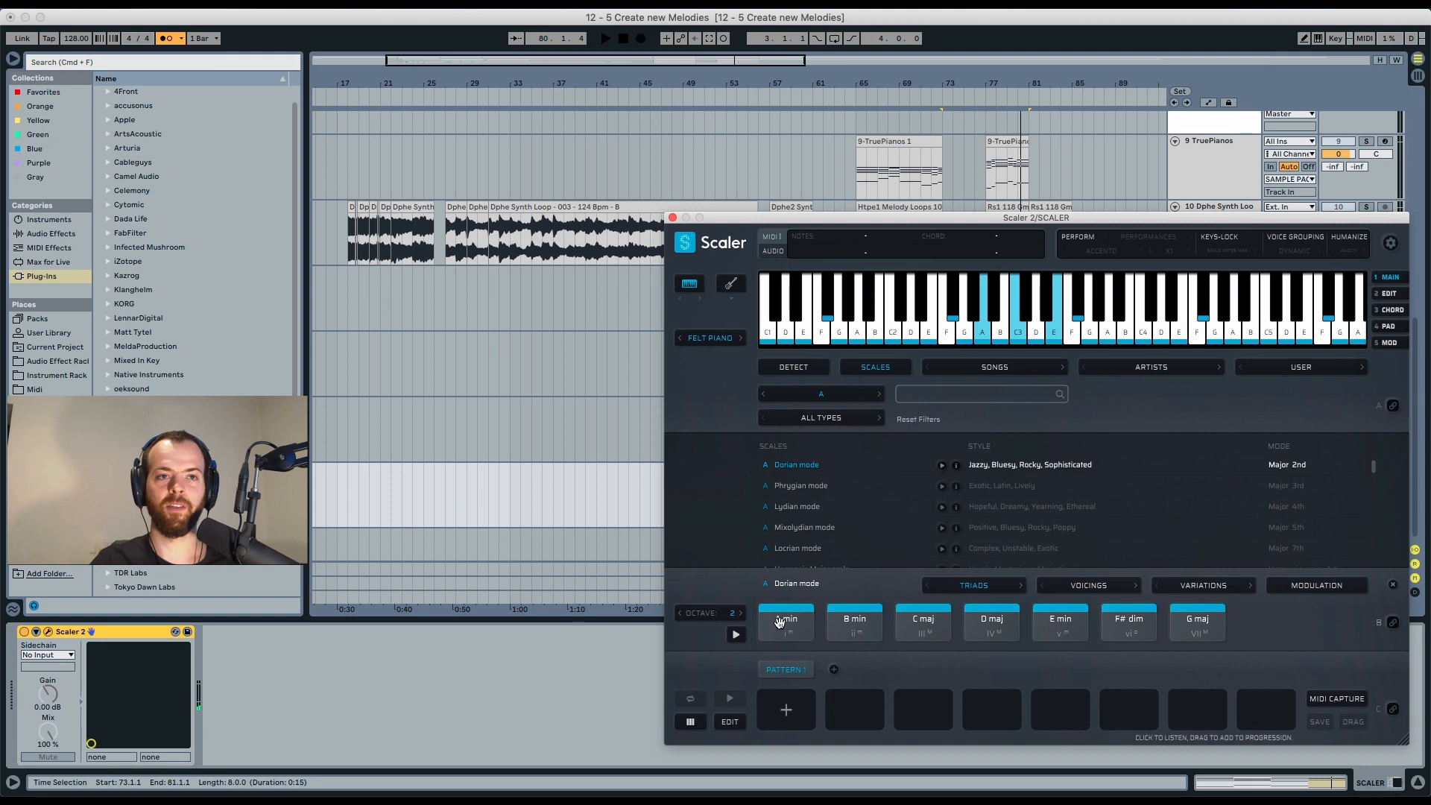
{"action": "left_click", "coordinate": [778, 623]}
{"action": "left_click", "coordinate": [922, 622]}
{"action": "left_click", "coordinate": [853, 621]}
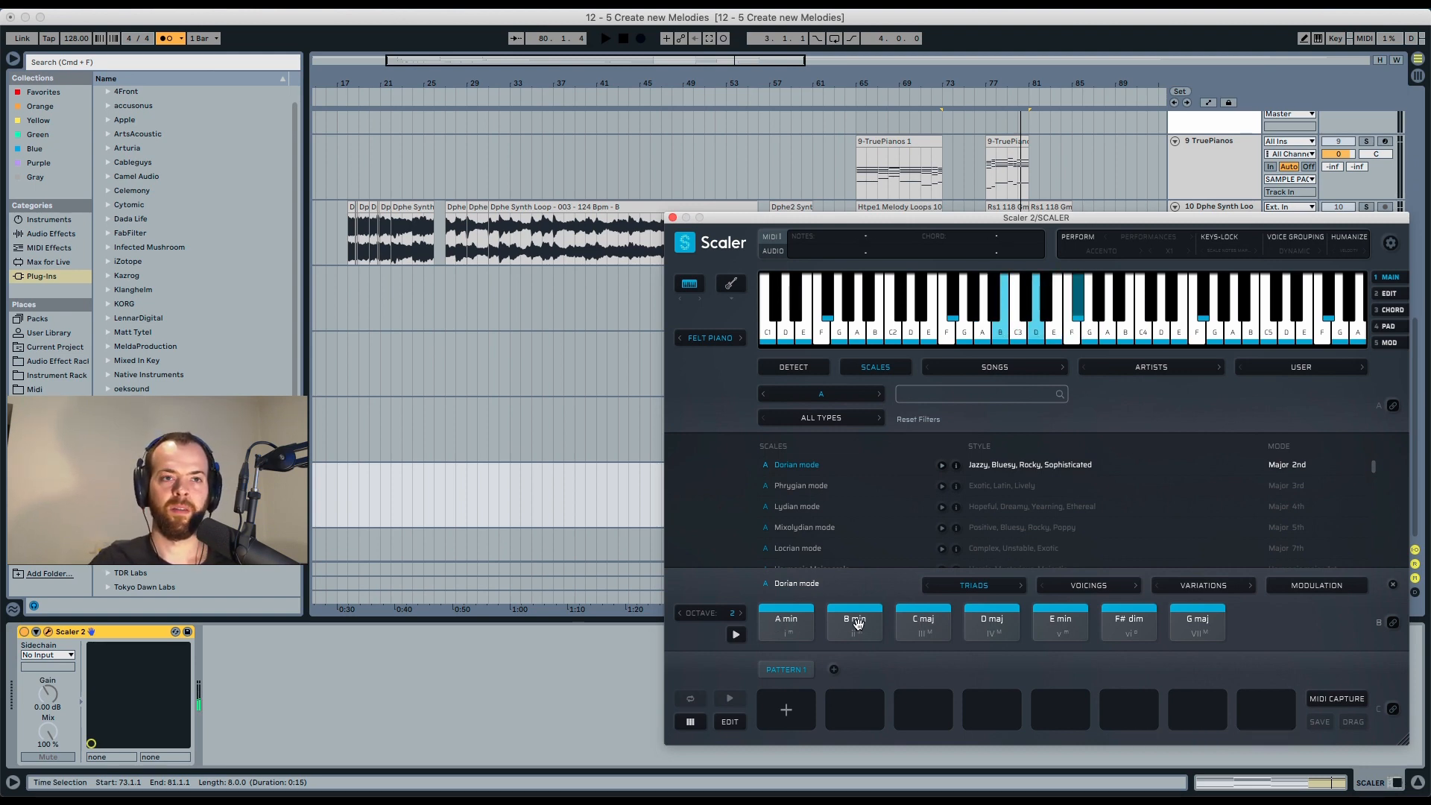
{"action": "left_click", "coordinate": [991, 620]}
{"action": "left_click", "coordinate": [991, 620]}
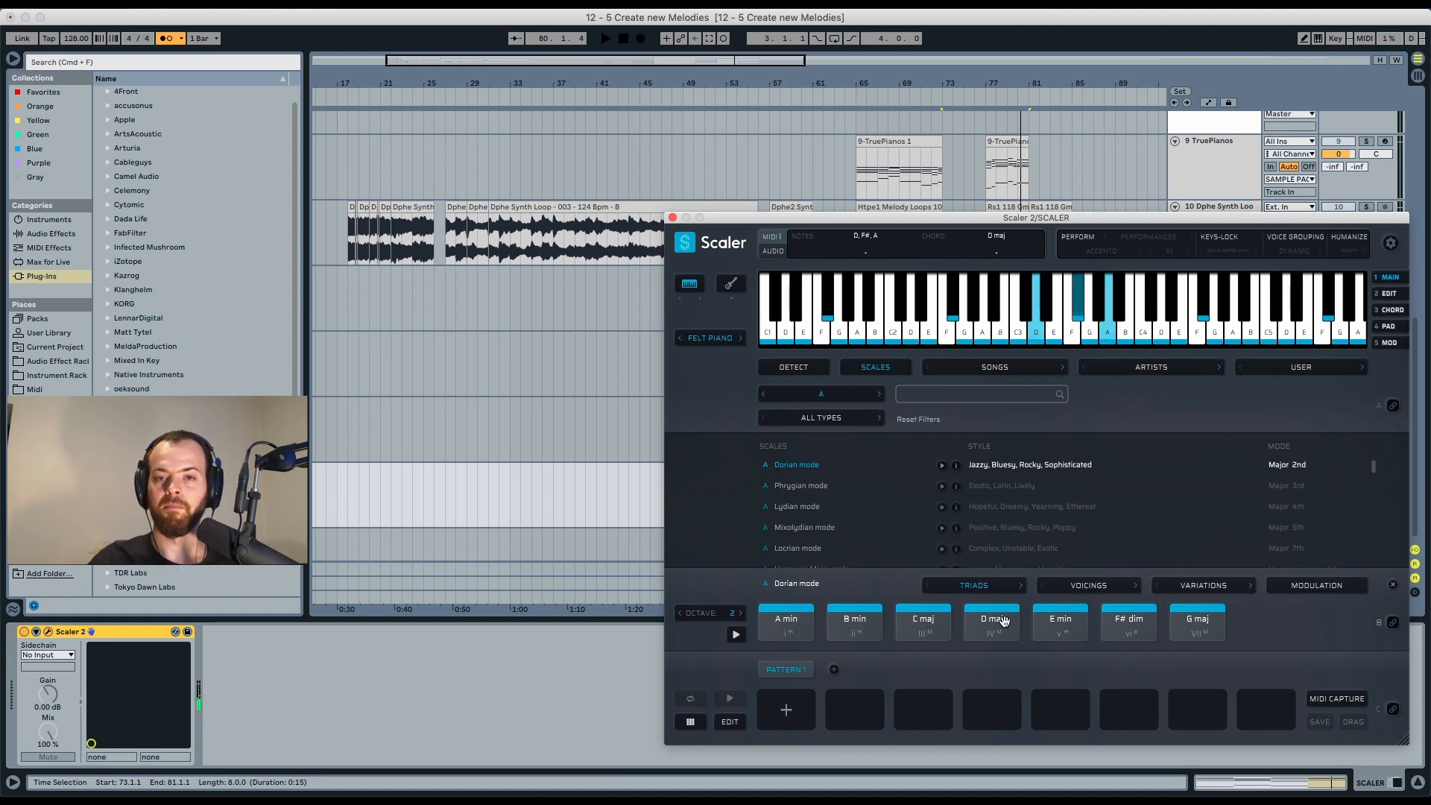
{"action": "left_click", "coordinate": [923, 621]}
Switch the chord set to Voicing 4 and audition the A min, C maj / E and D maj / A chords.
{"action": "scroll", "coordinate": [834, 535], "scroll_direction": "up", "scroll_amount": 2}
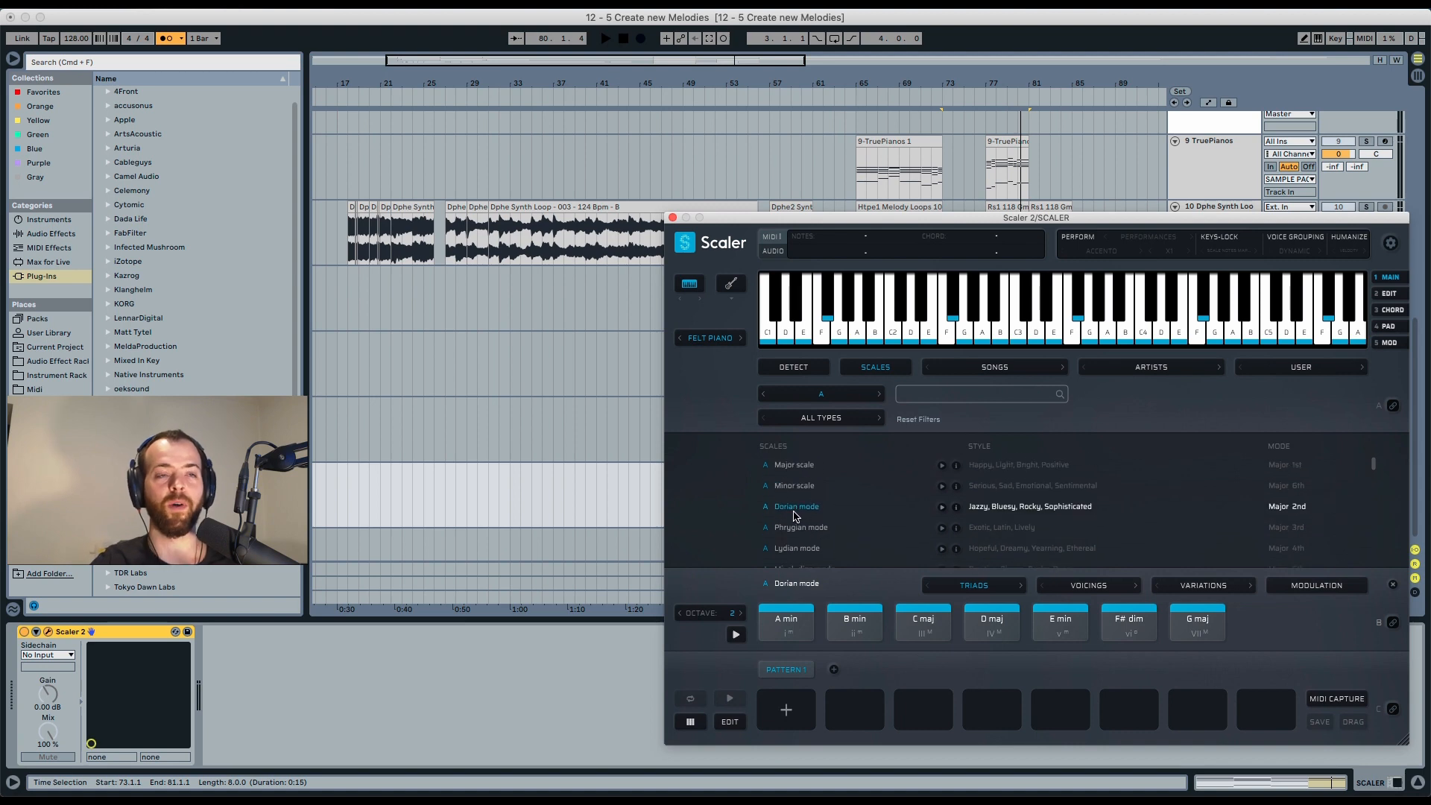
{"action": "left_click", "coordinate": [1067, 586]}
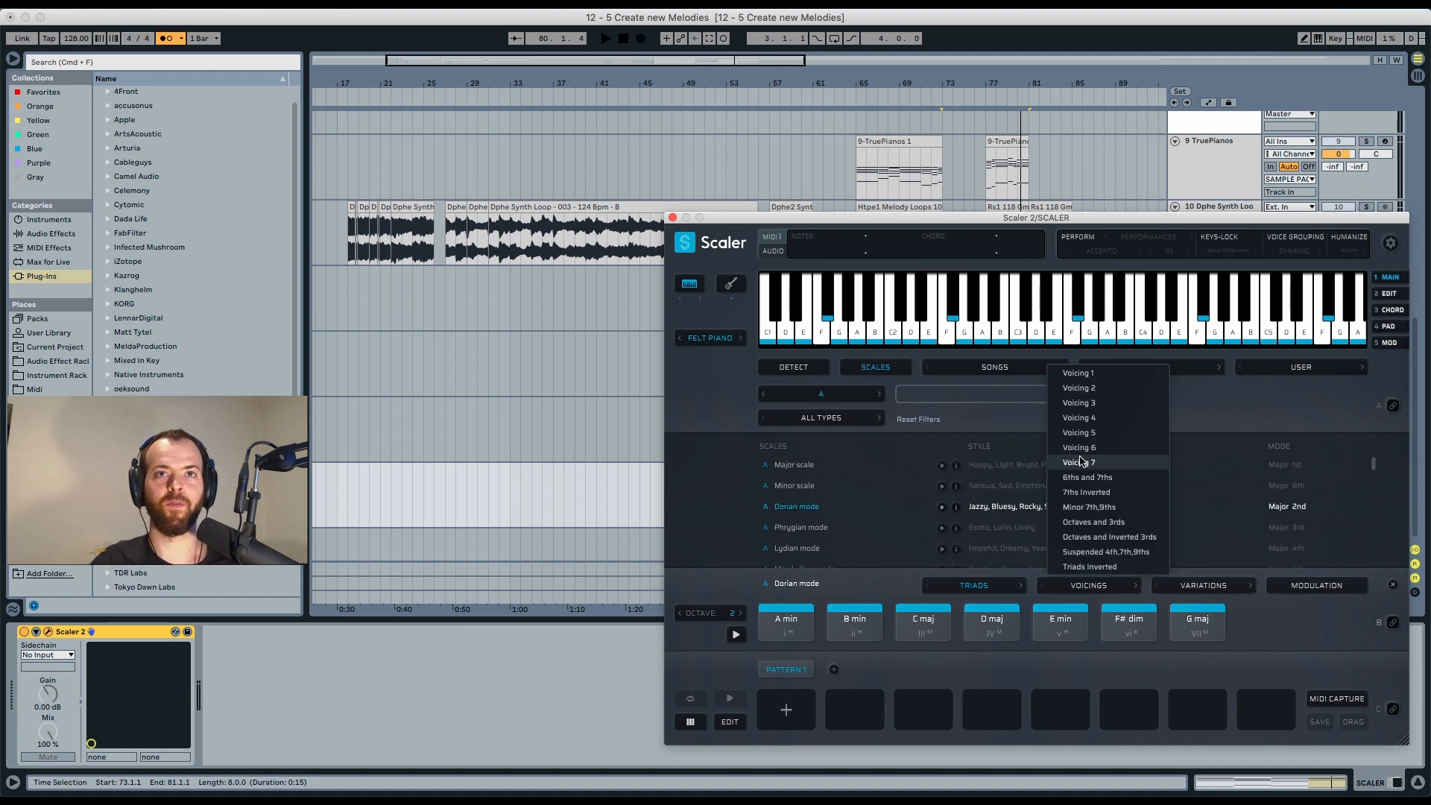
{"action": "left_click", "coordinate": [1081, 419]}
{"action": "left_click", "coordinate": [789, 622]}
{"action": "left_click", "coordinate": [787, 623]}
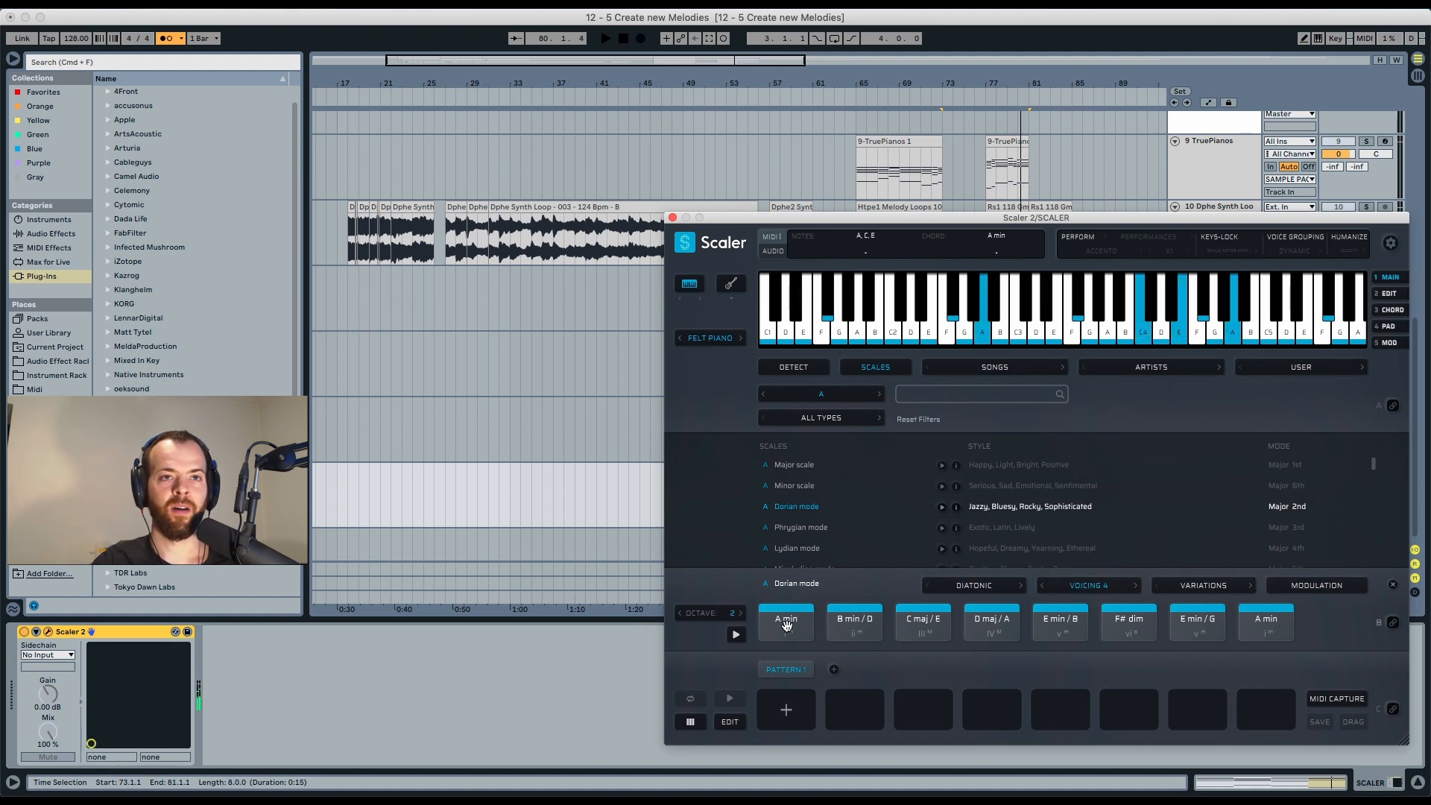
{"action": "left_click", "coordinate": [909, 620]}
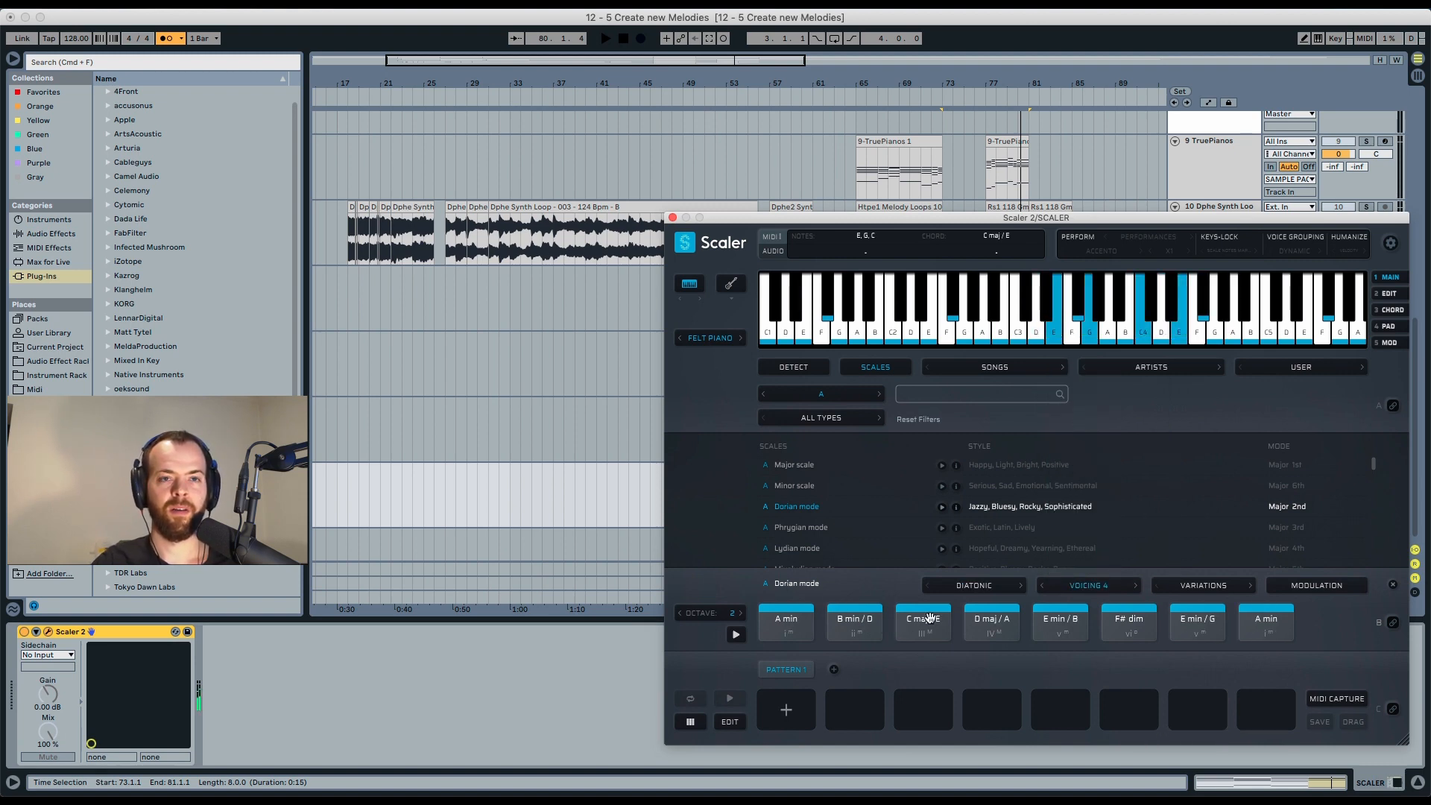
{"action": "left_click", "coordinate": [991, 621]}
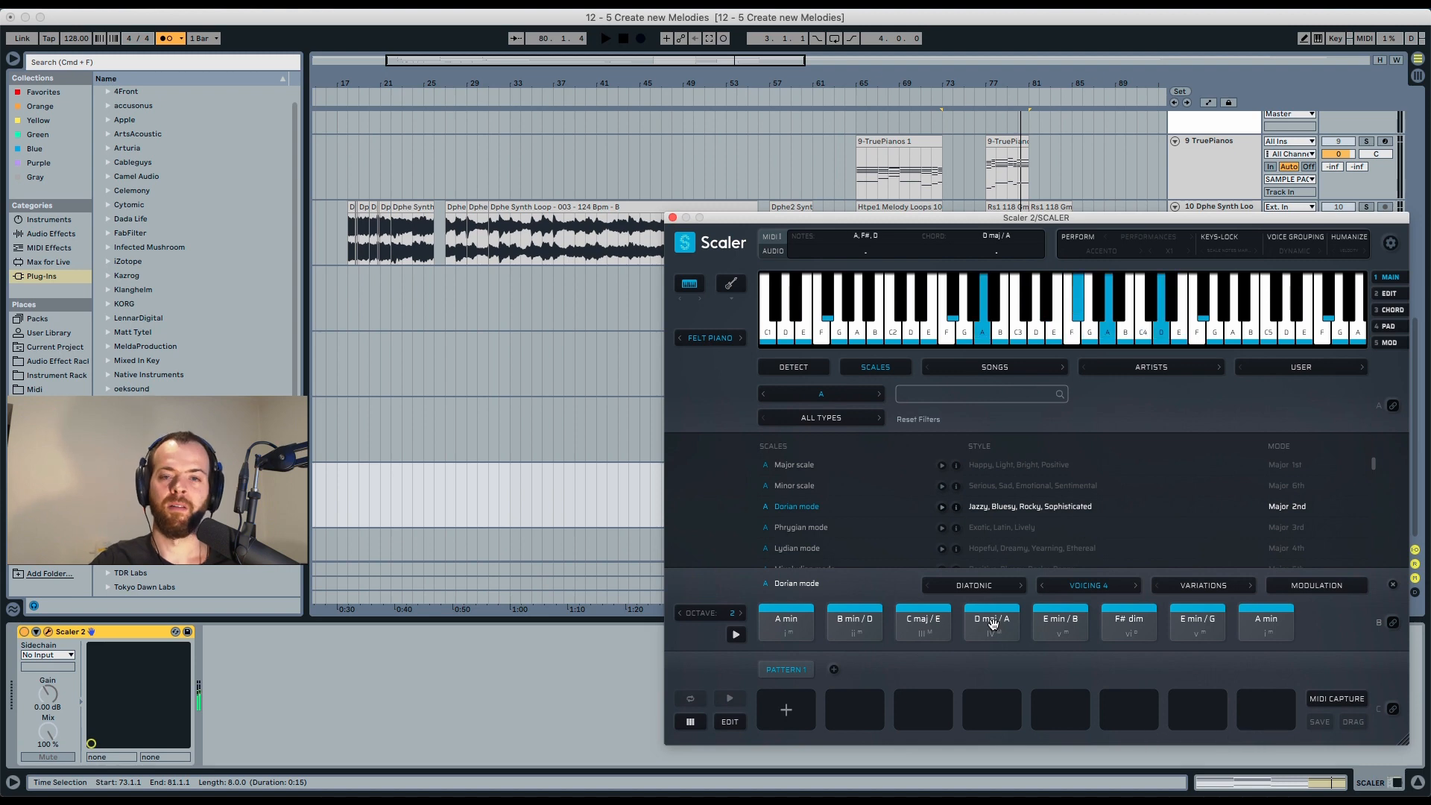
{"action": "left_click", "coordinate": [992, 624]}
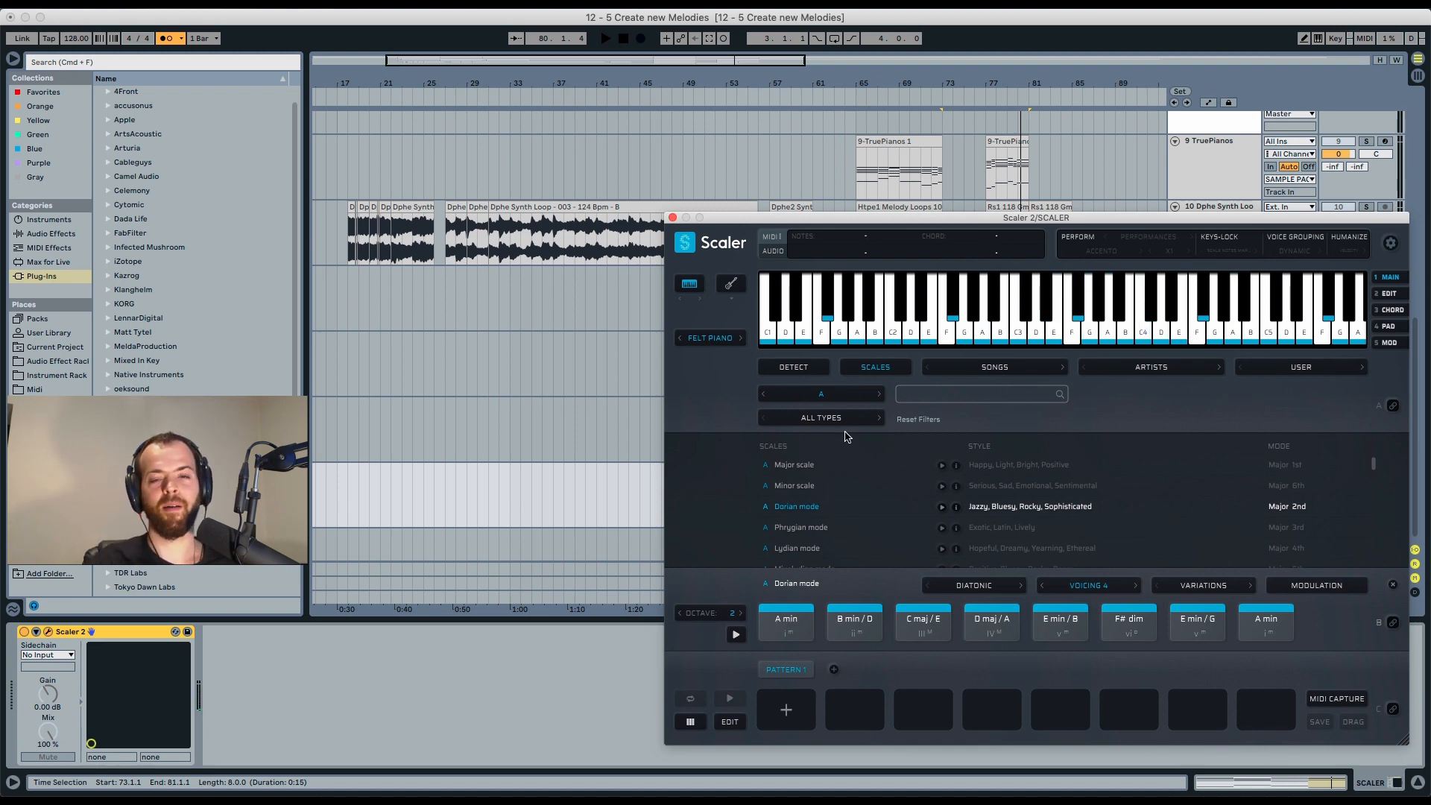
Play the arrangement and audition the A min, C maj / E, D maj / A and B min / D chords along with it.
{"action": "left_click_drag", "start_coordinate": [787, 222], "coordinate": [719, 303]}
{"action": "left_click_drag", "start_coordinate": [719, 303], "coordinate": [707, 303]}
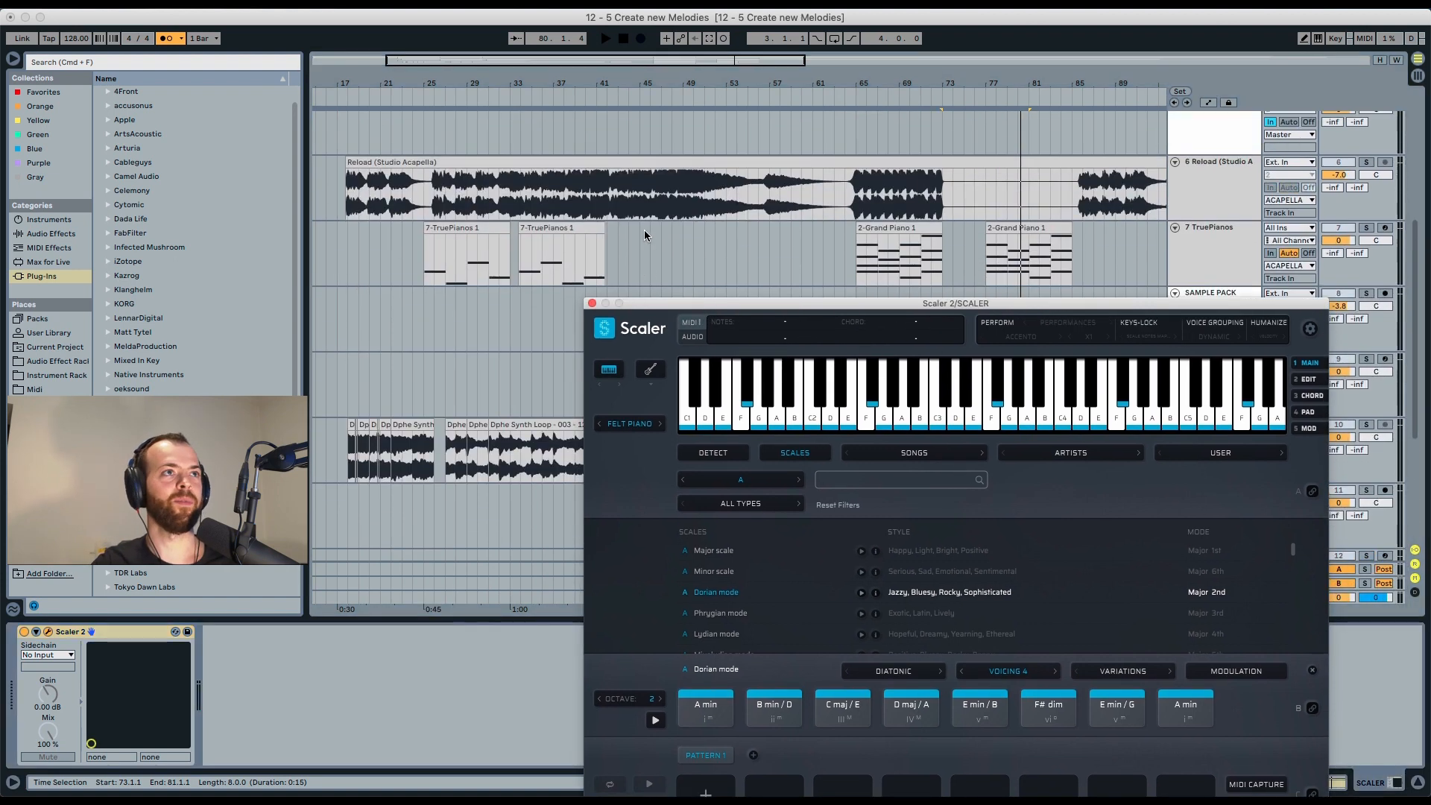
{"action": "key", "text": "space"}
{"action": "left_click", "coordinate": [694, 682]}
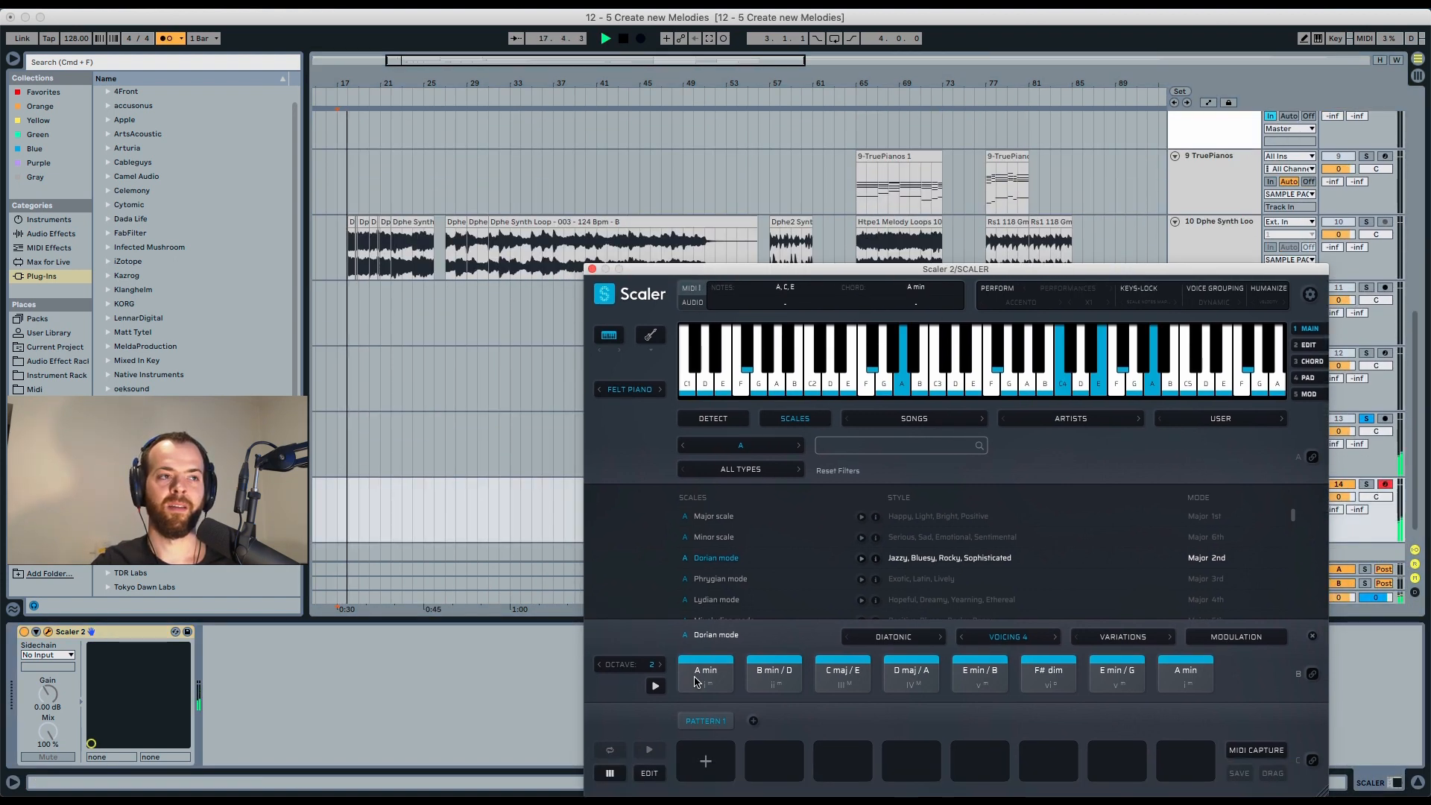
{"action": "left_click", "coordinate": [839, 667]}
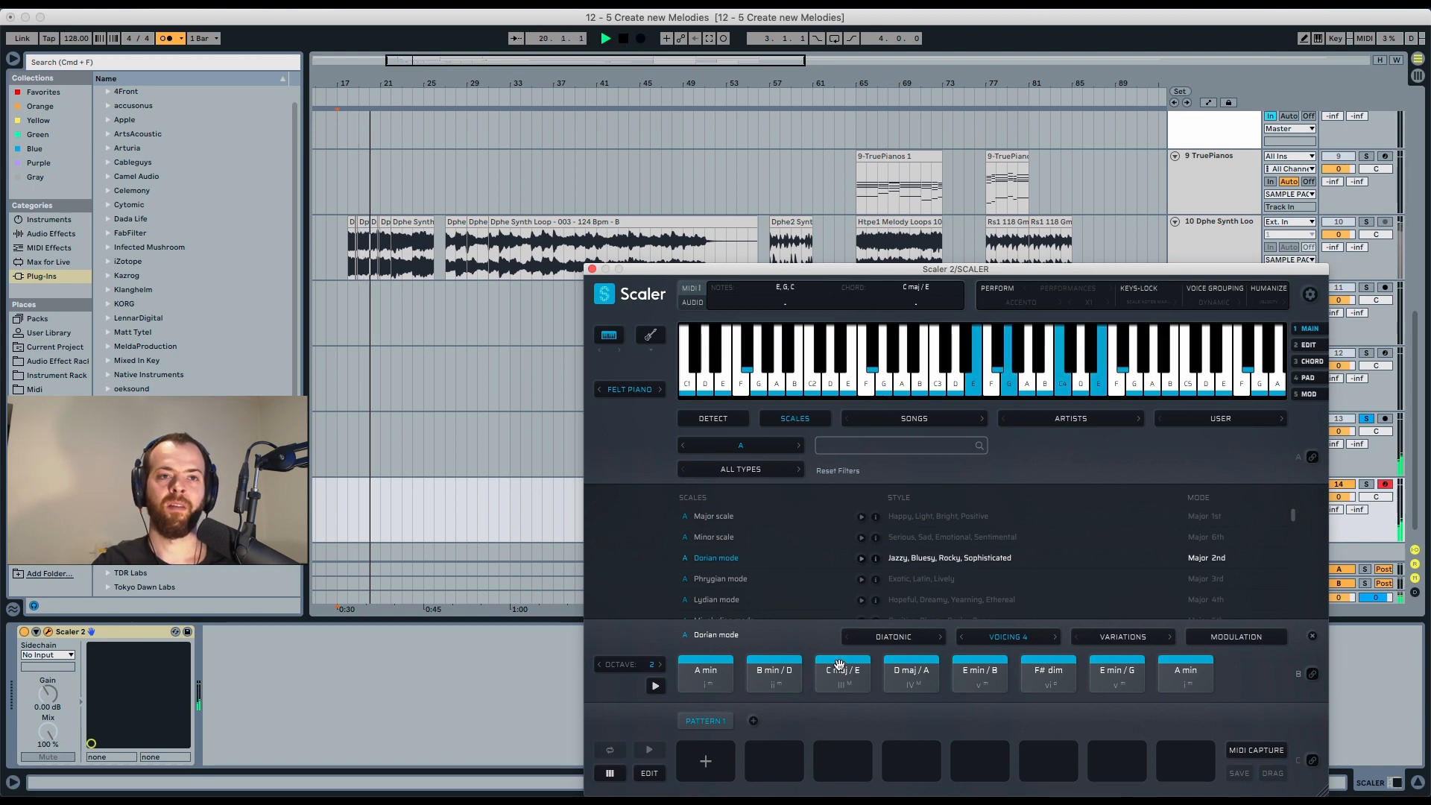
{"action": "left_click", "coordinate": [914, 668]}
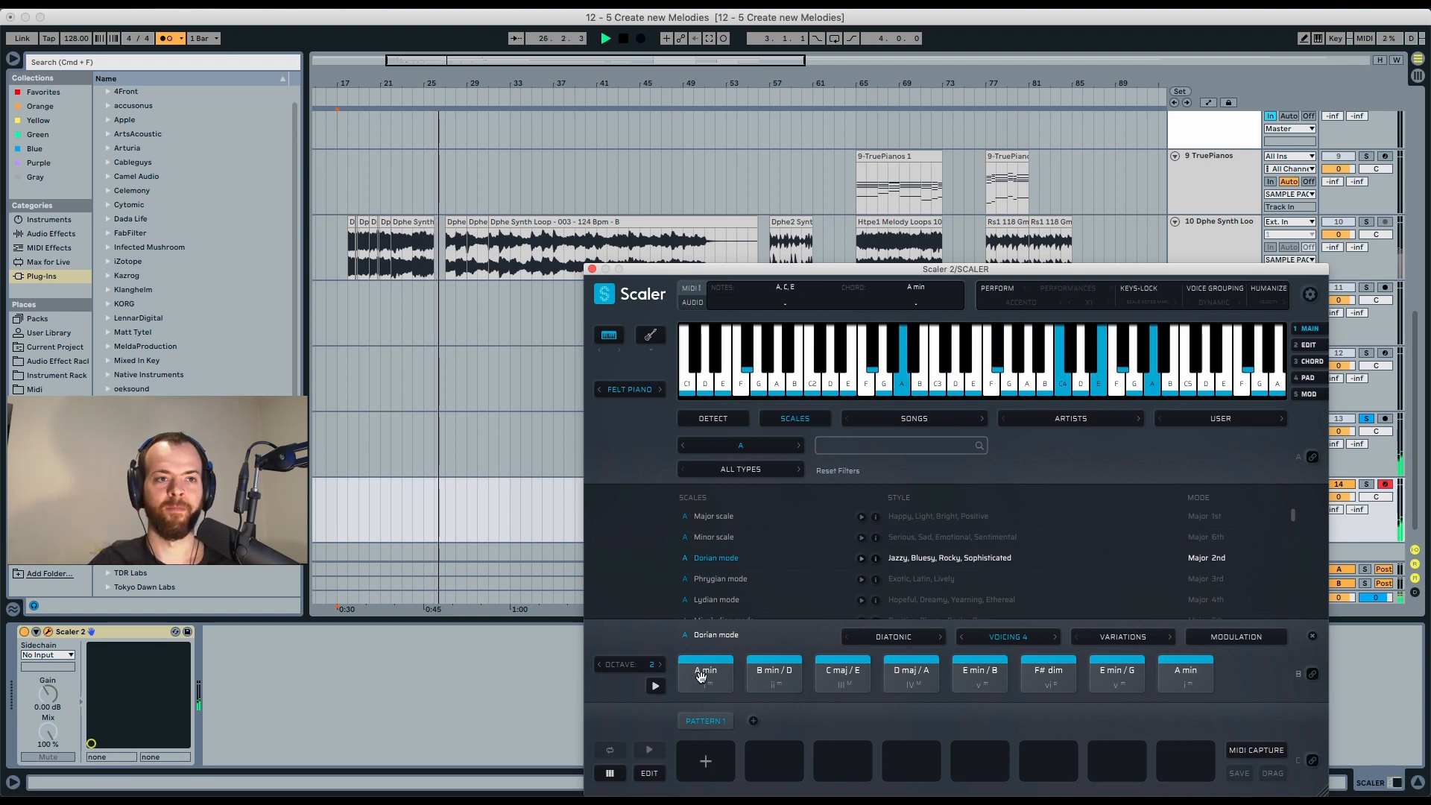
{"action": "left_click", "coordinate": [829, 673]}
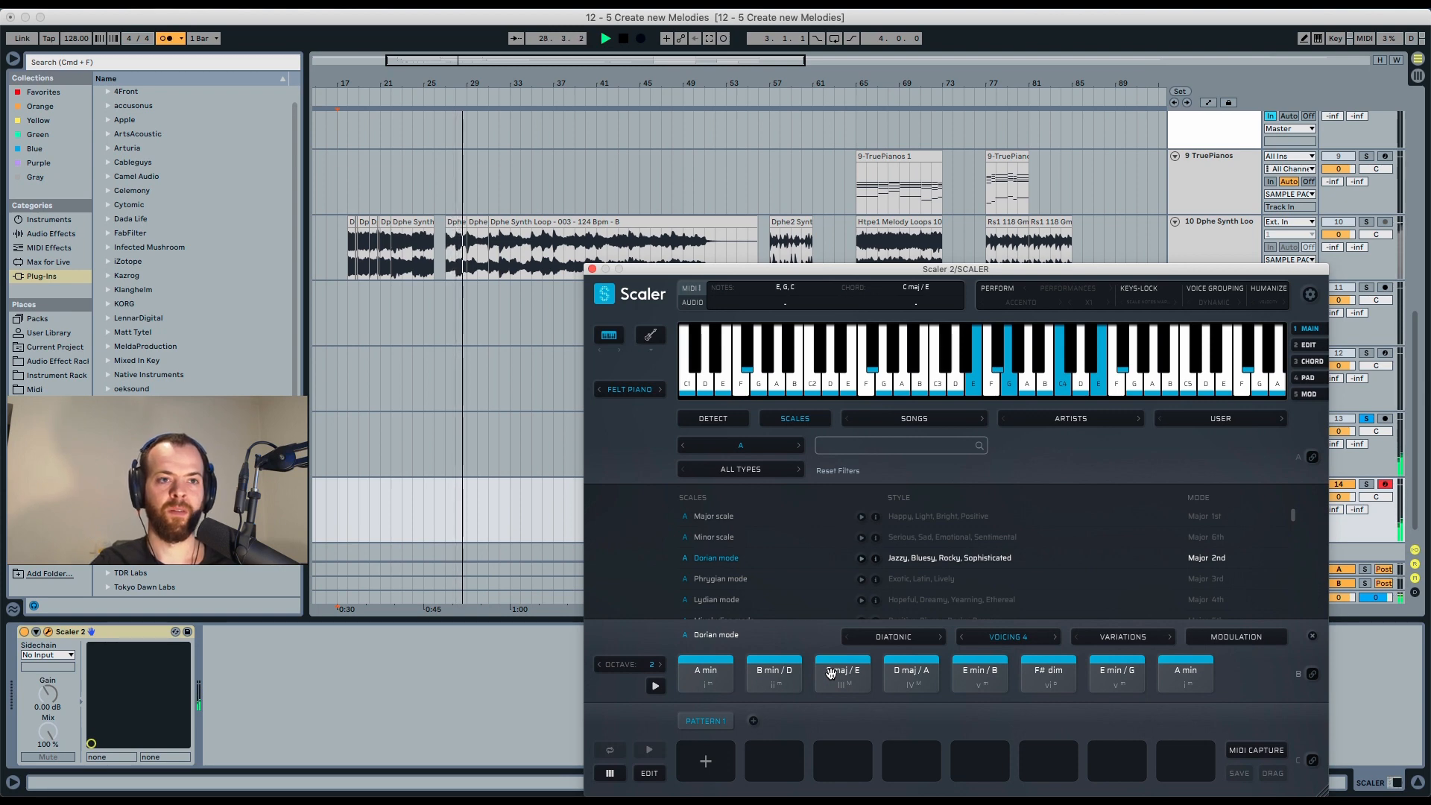
{"action": "left_click", "coordinate": [768, 672]}
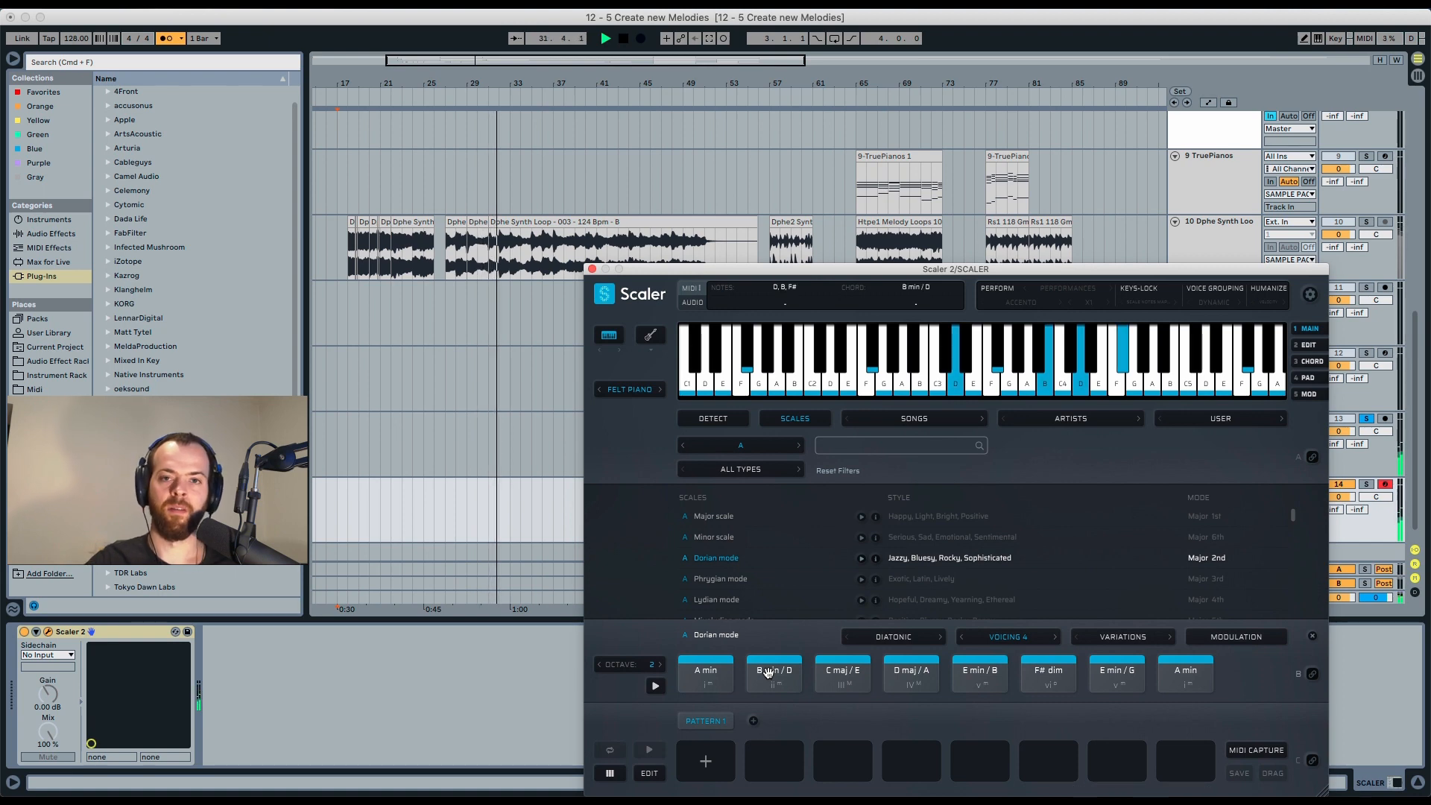
{"action": "key", "text": "space"}
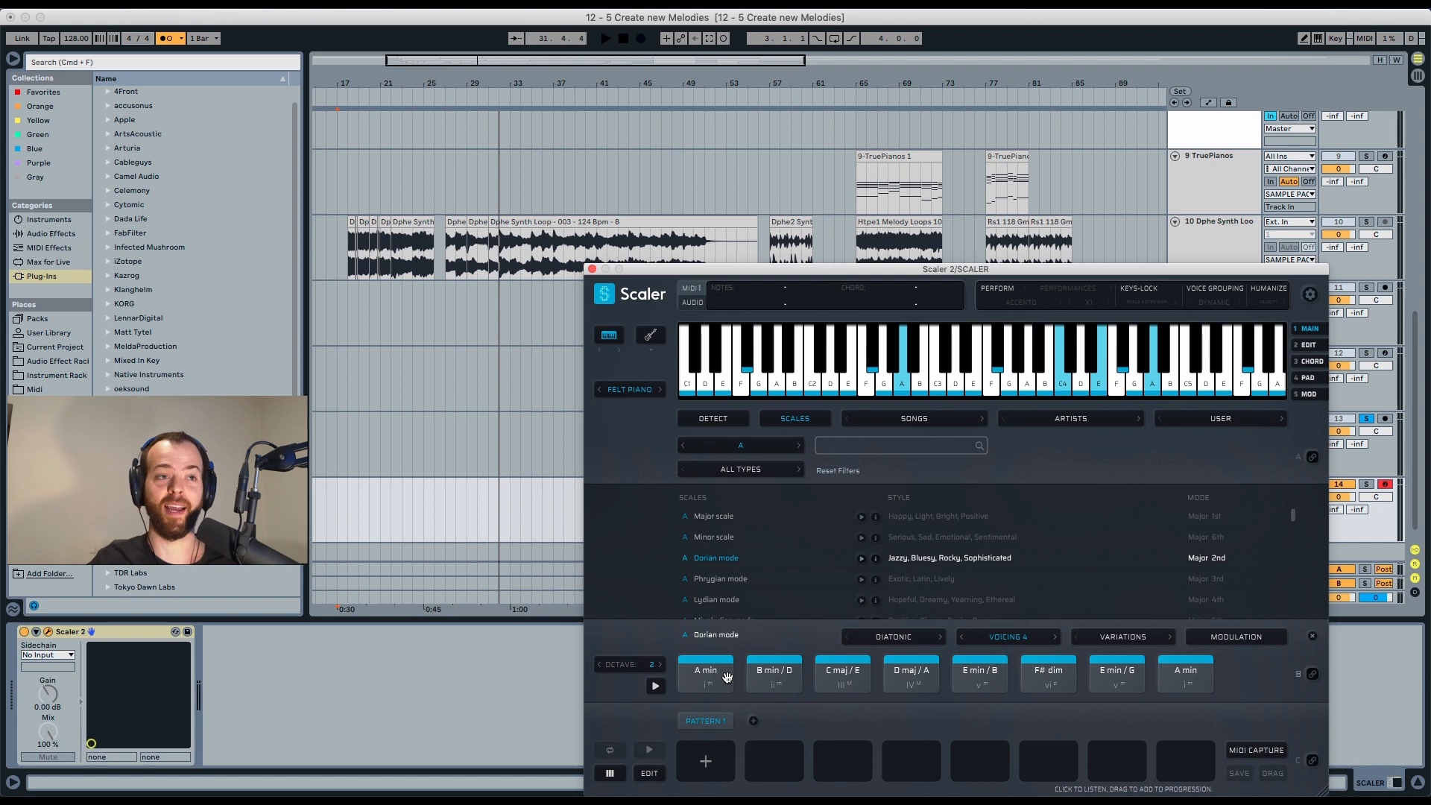
Drag the A min and C maj / E chords into the arrangement at bars 32 and 33, declining tempo import.
{"action": "left_click", "coordinate": [717, 675]}
{"action": "left_click_drag", "start_coordinate": [717, 674], "coordinate": [498, 516]}
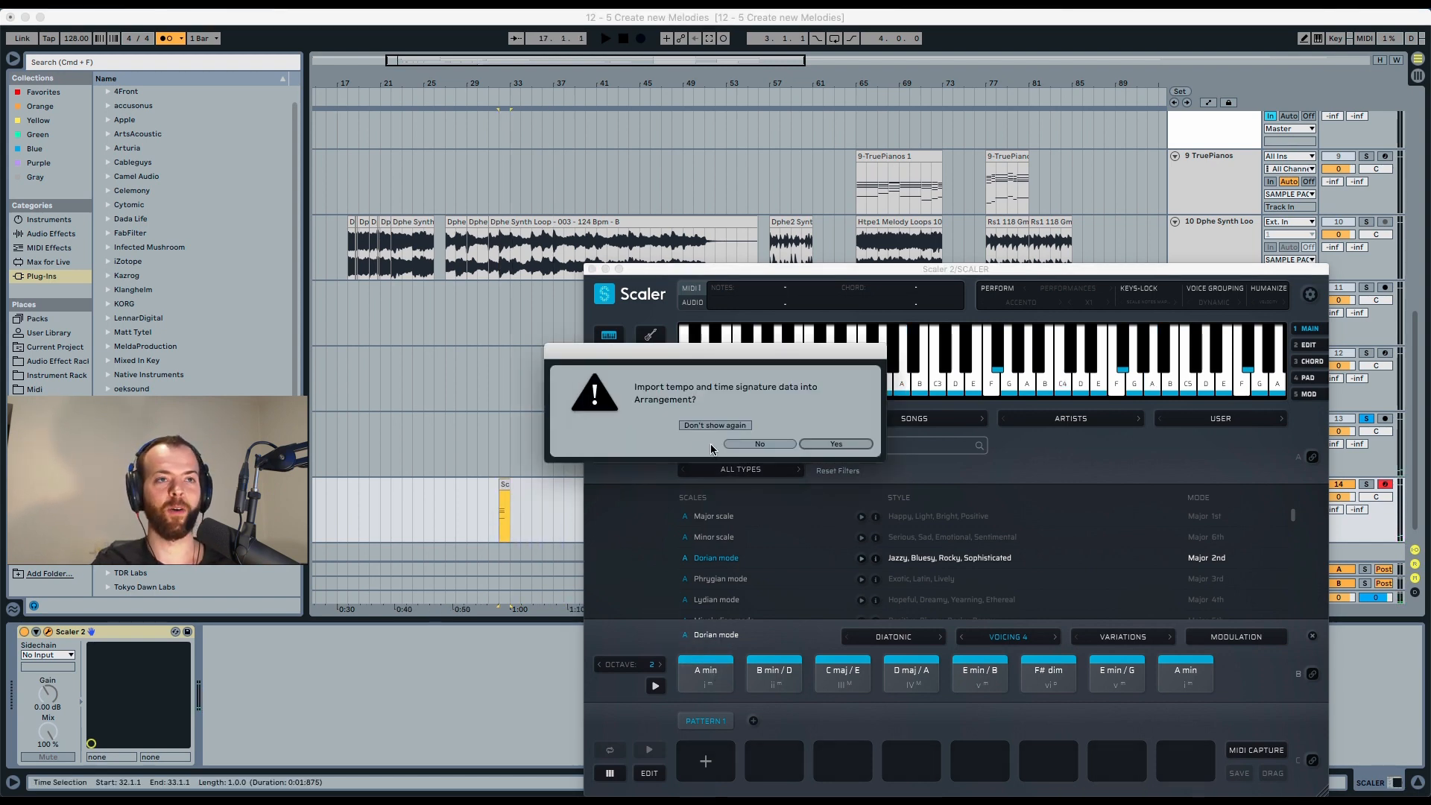
{"action": "left_click", "coordinate": [736, 444]}
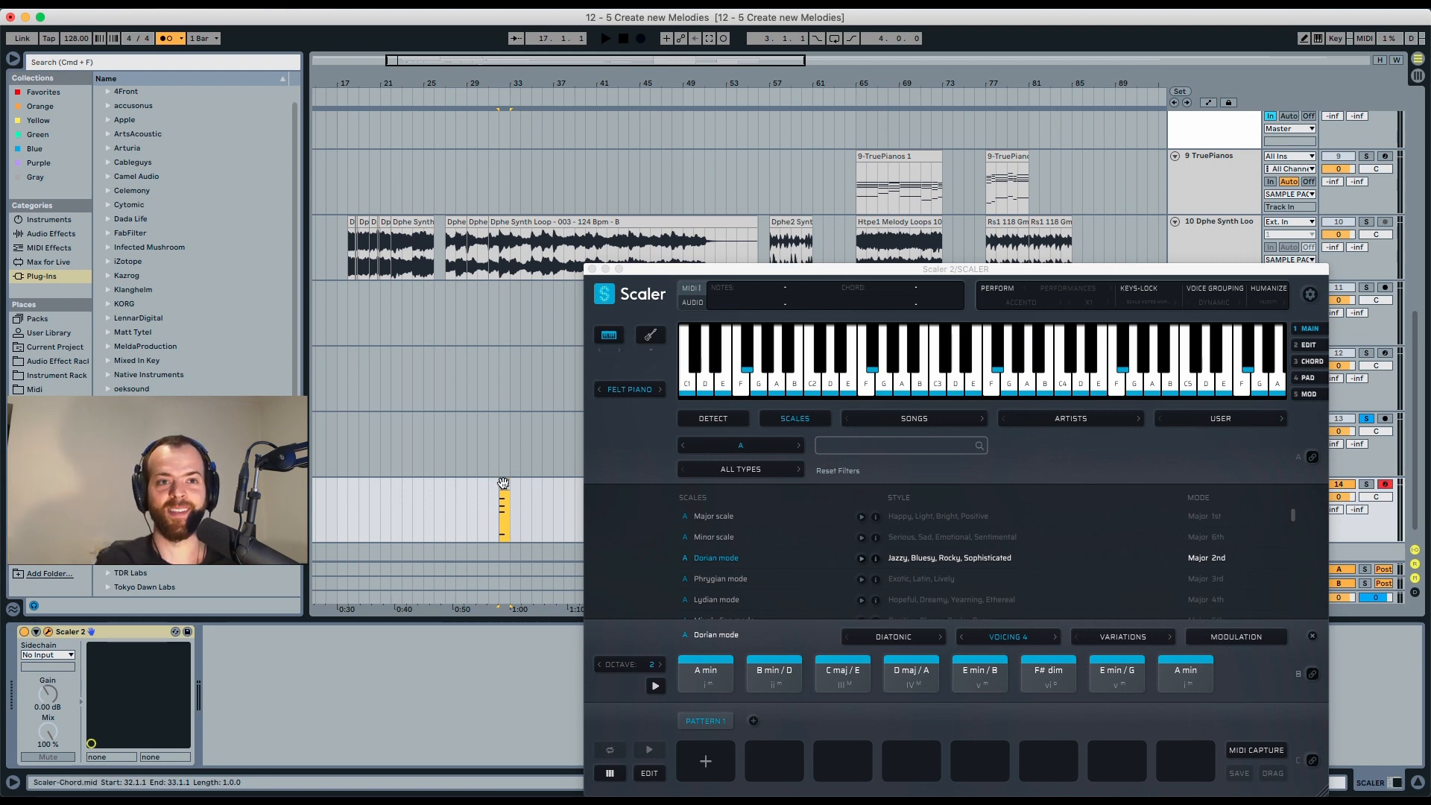
{"action": "mouse_move", "coordinate": [842, 677]}
{"action": "left_mouse_down"}
{"action": "mouse_move", "coordinate": [572, 521]}
{"action": "mouse_move", "coordinate": [514, 518]}
{"action": "left_mouse_up"}
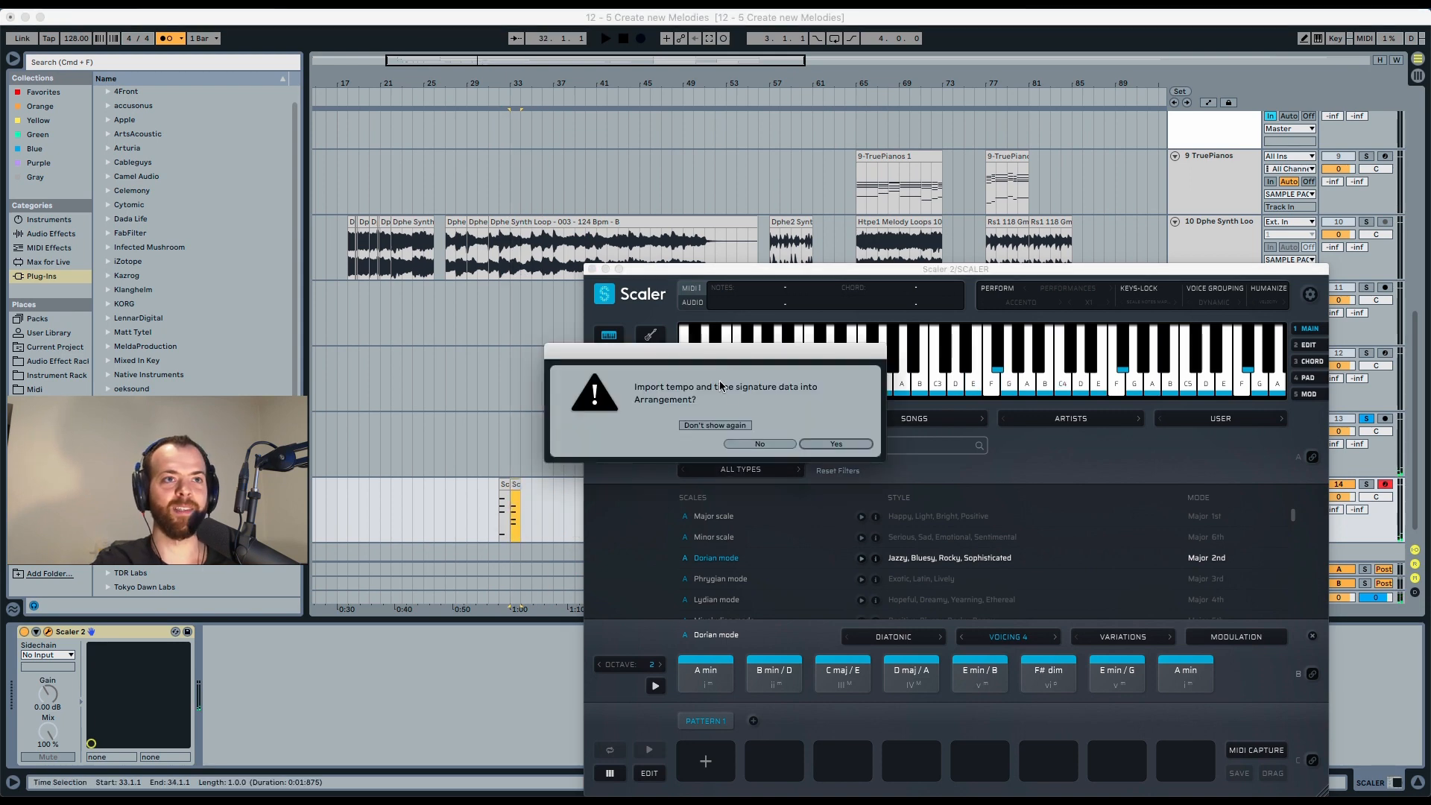
{"action": "left_click", "coordinate": [760, 442]}
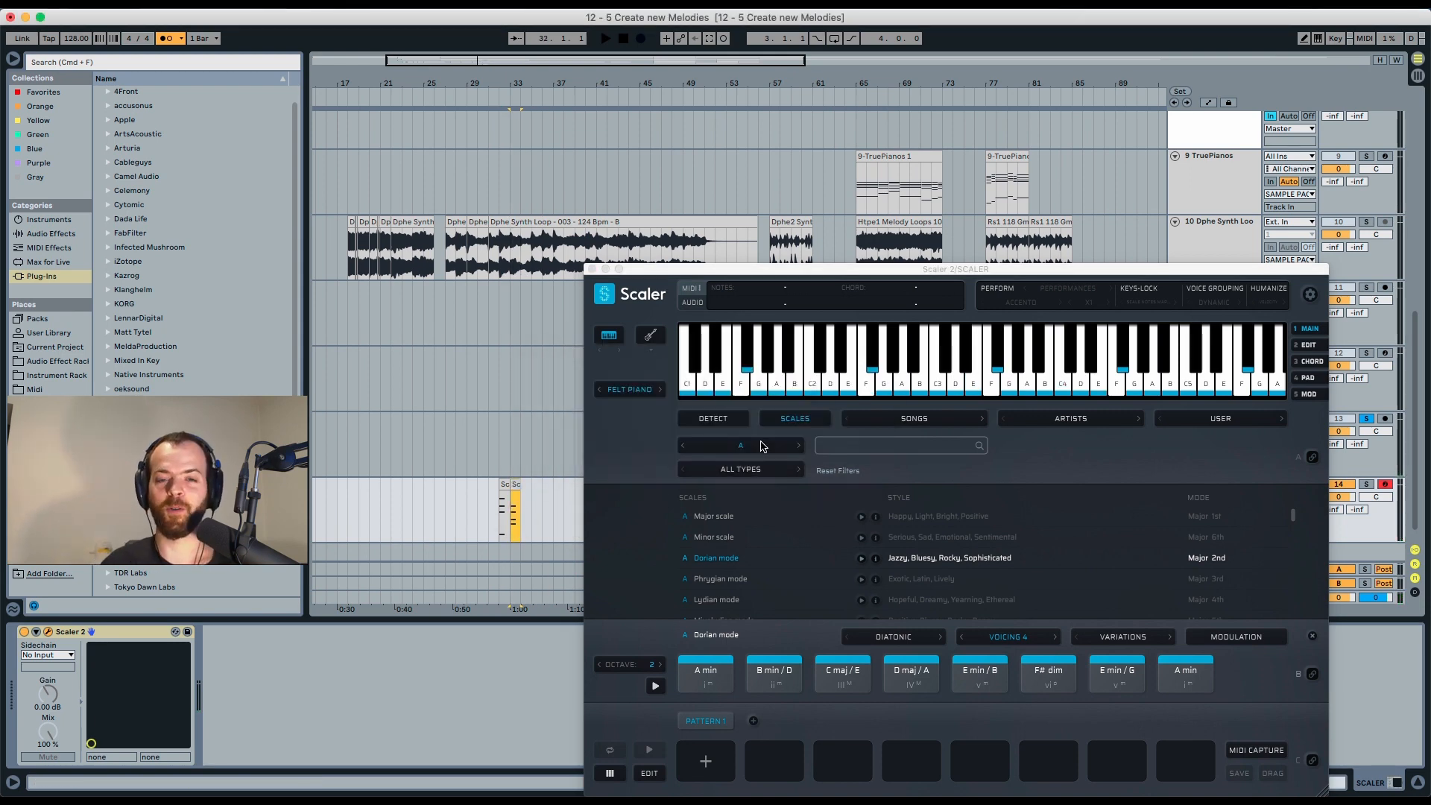